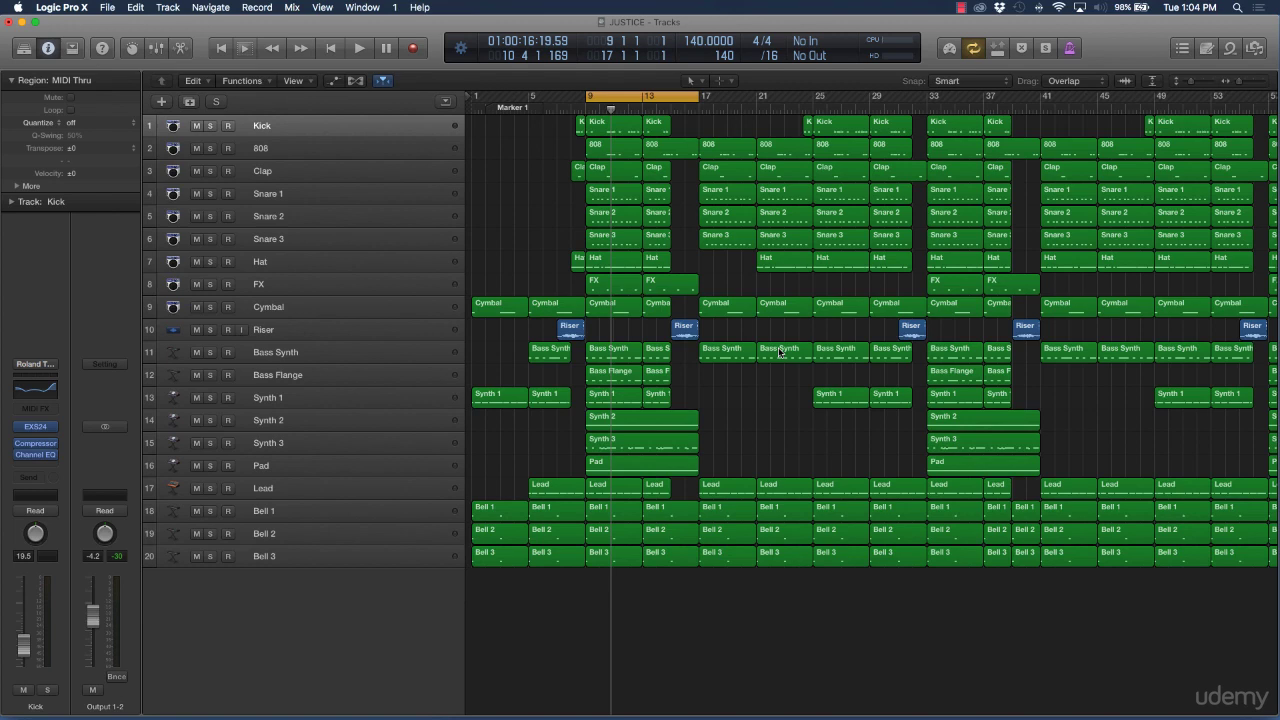
- Turn off the cycle range over bars 9 to 17
mouse_move(44, 457)
click(631, 95)
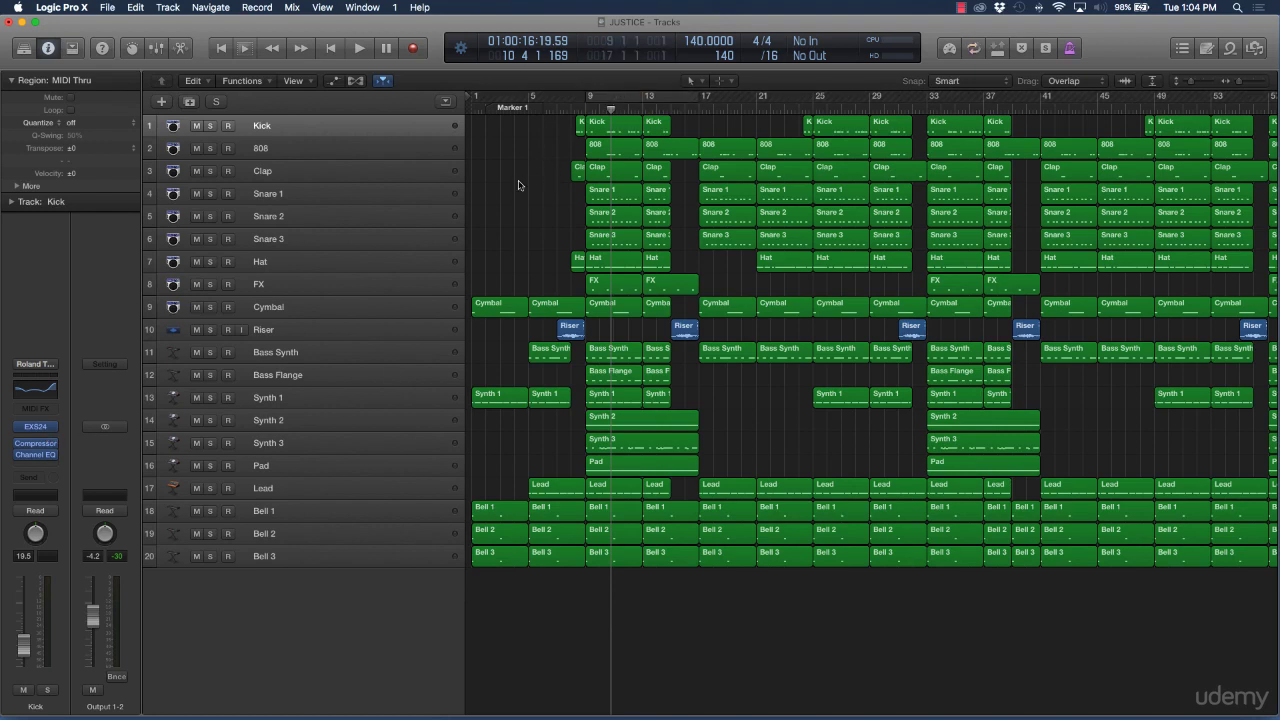
- Add one software instrument track with the Default Patch and move it above the Kick track
click(288, 130)
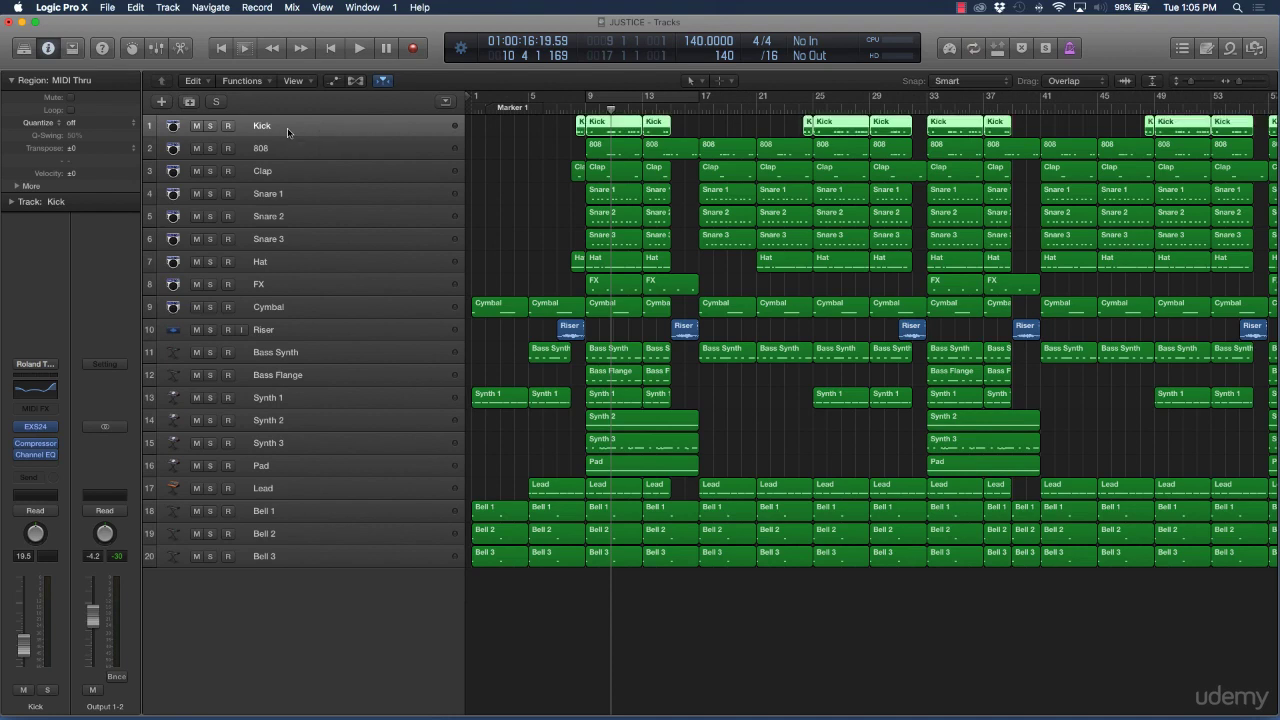
click(160, 102)
click(496, 58)
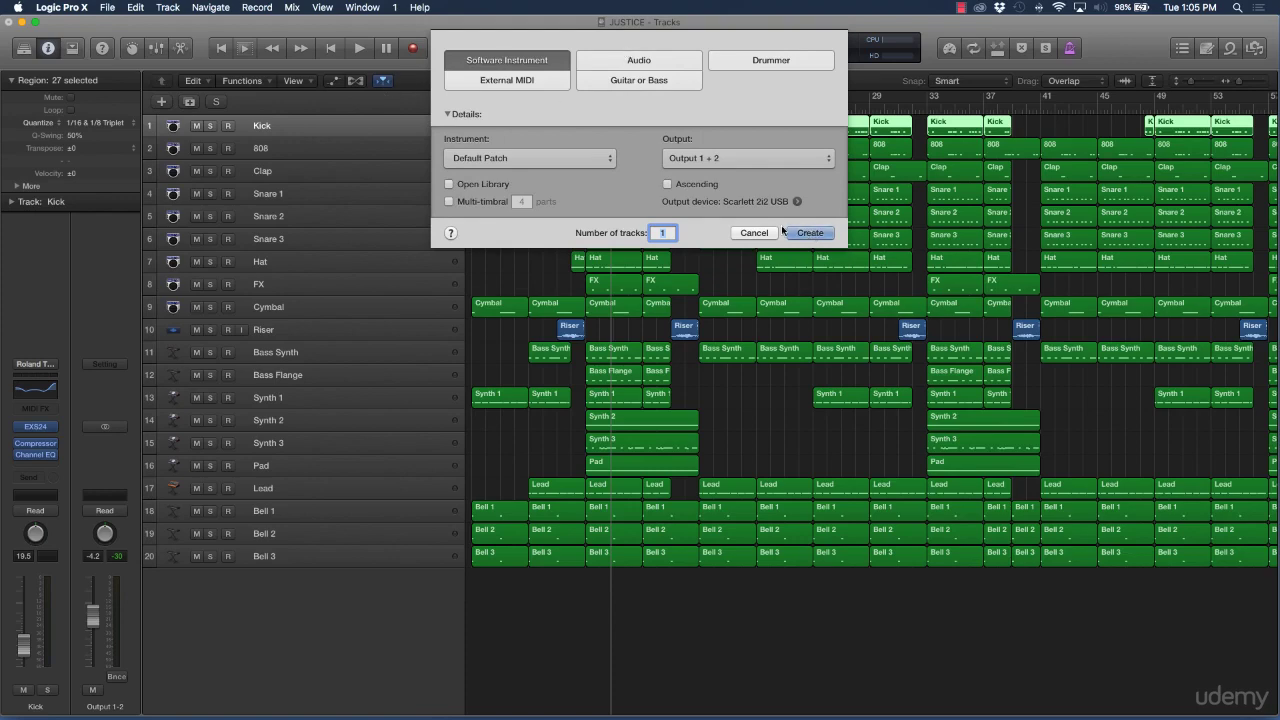
click(797, 237)
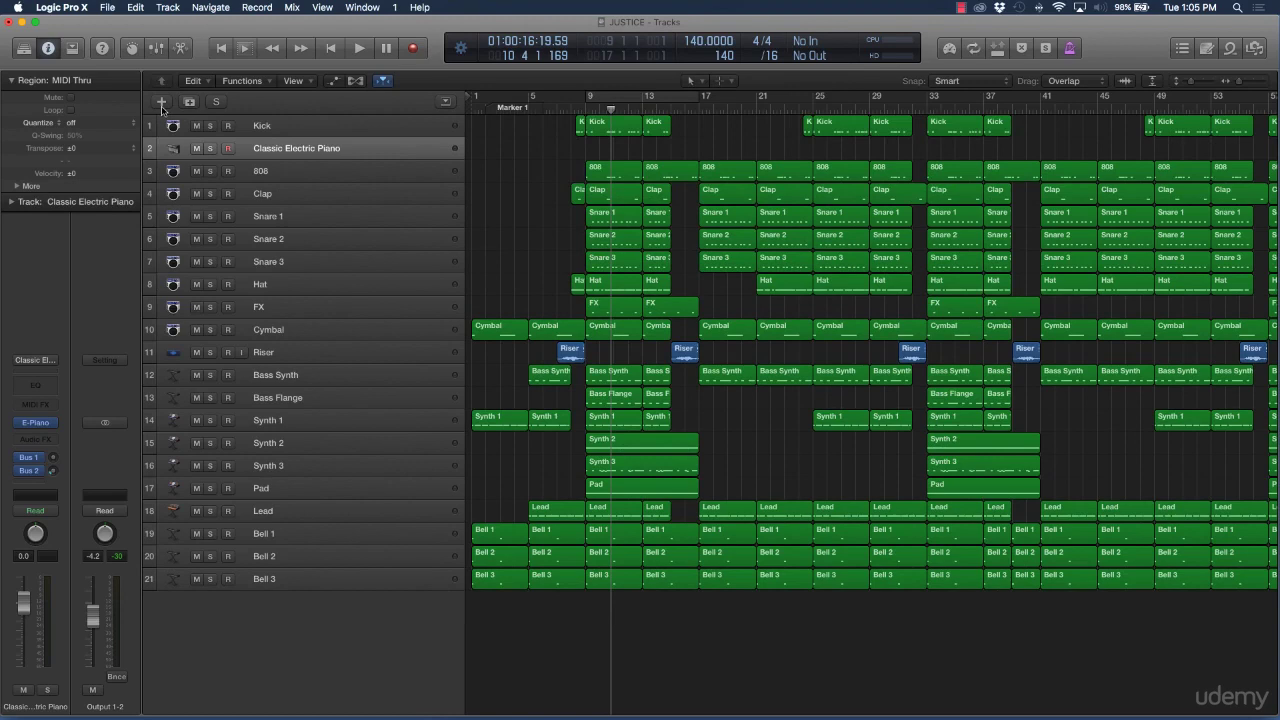
drag(262, 148, 263, 126)
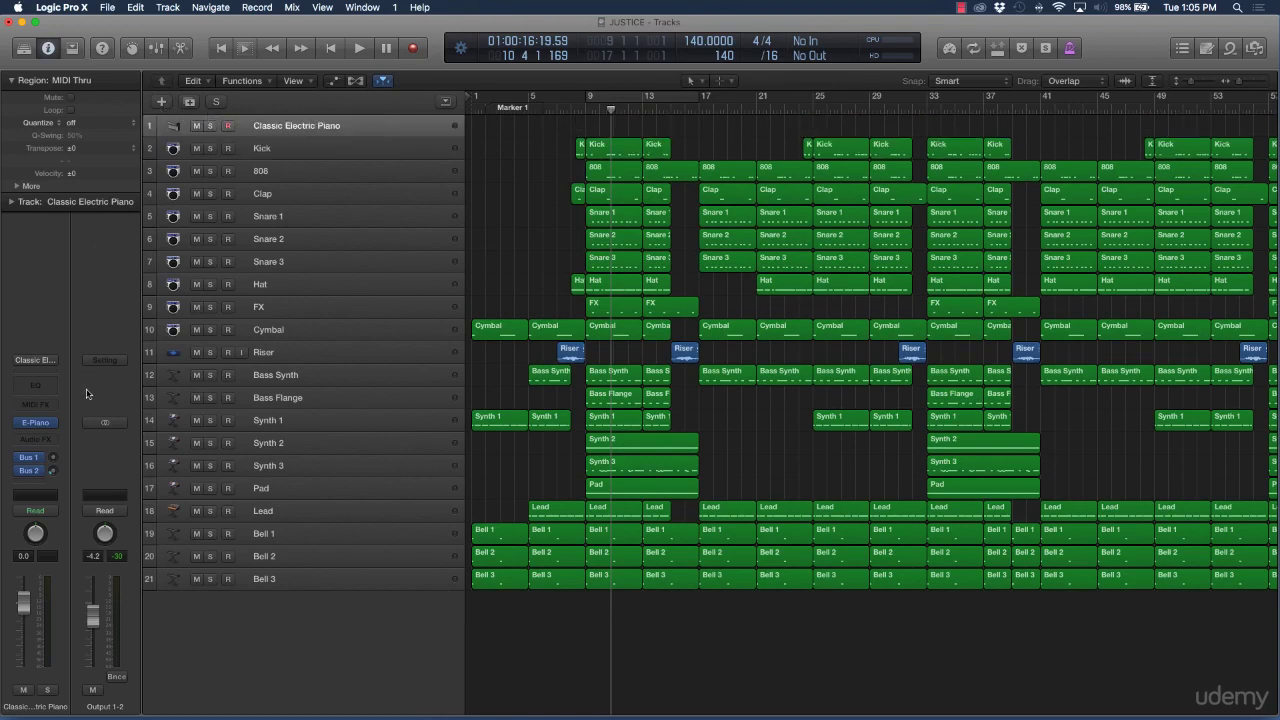
- Replace the new track's electric piano instrument with a stereo EXS24 sampler
click(48, 49)
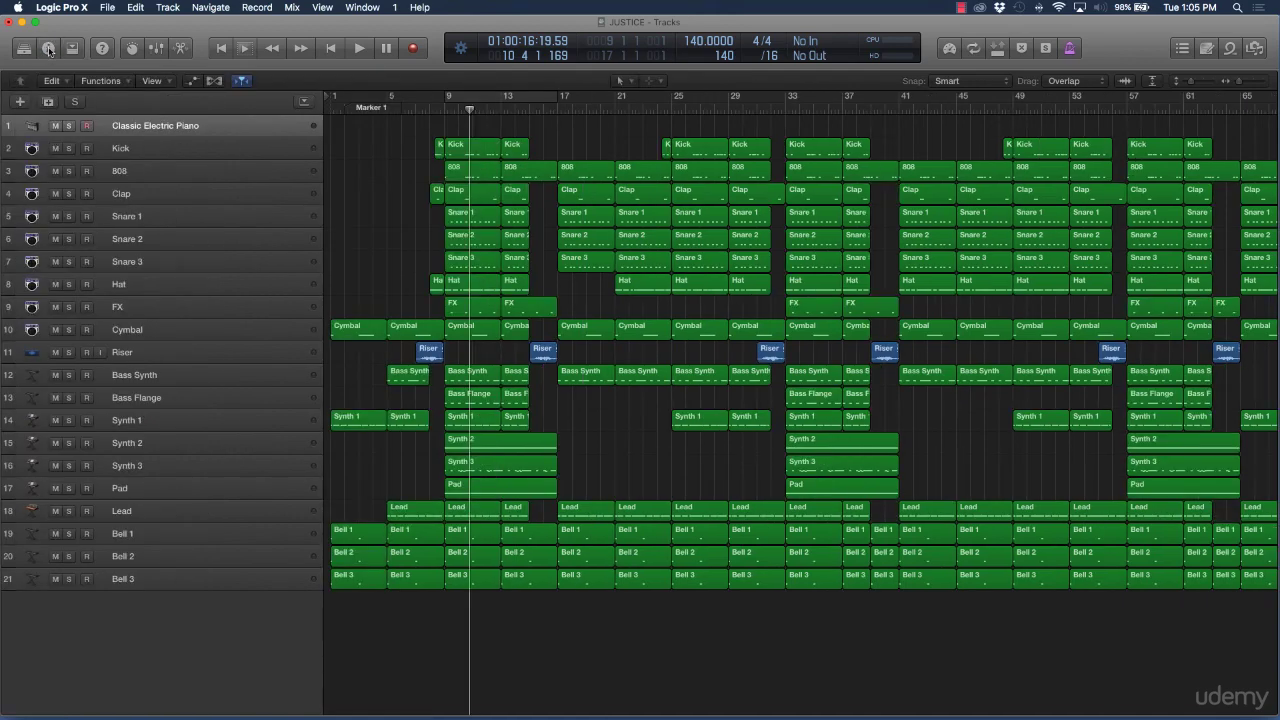
click(50, 52)
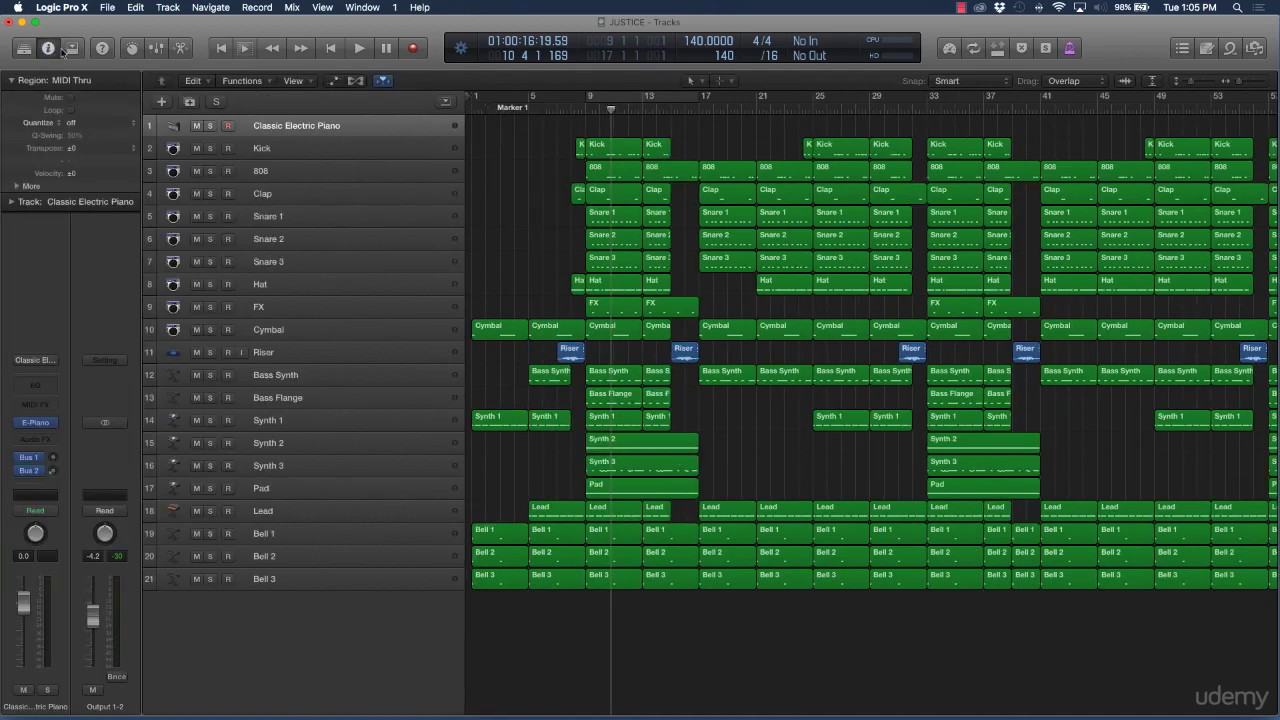
click(53, 470)
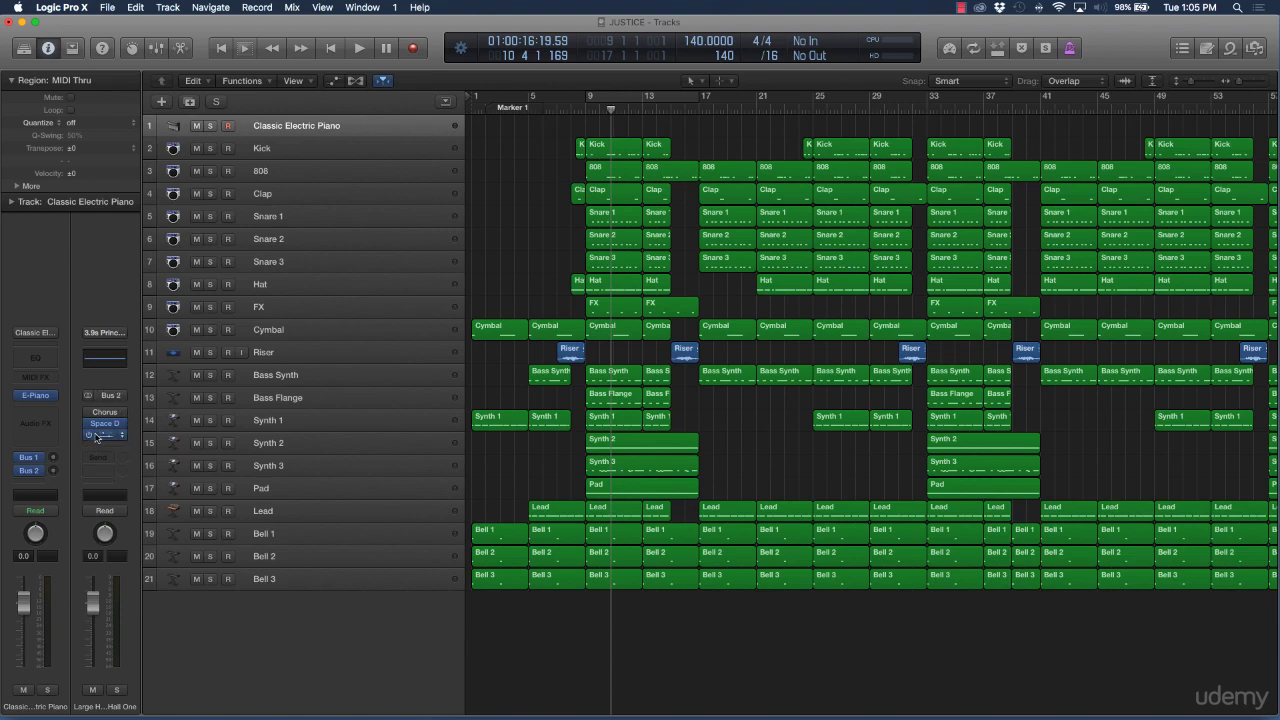
mouse_move(36, 472)
mouse_move(37, 403)
click(54, 398)
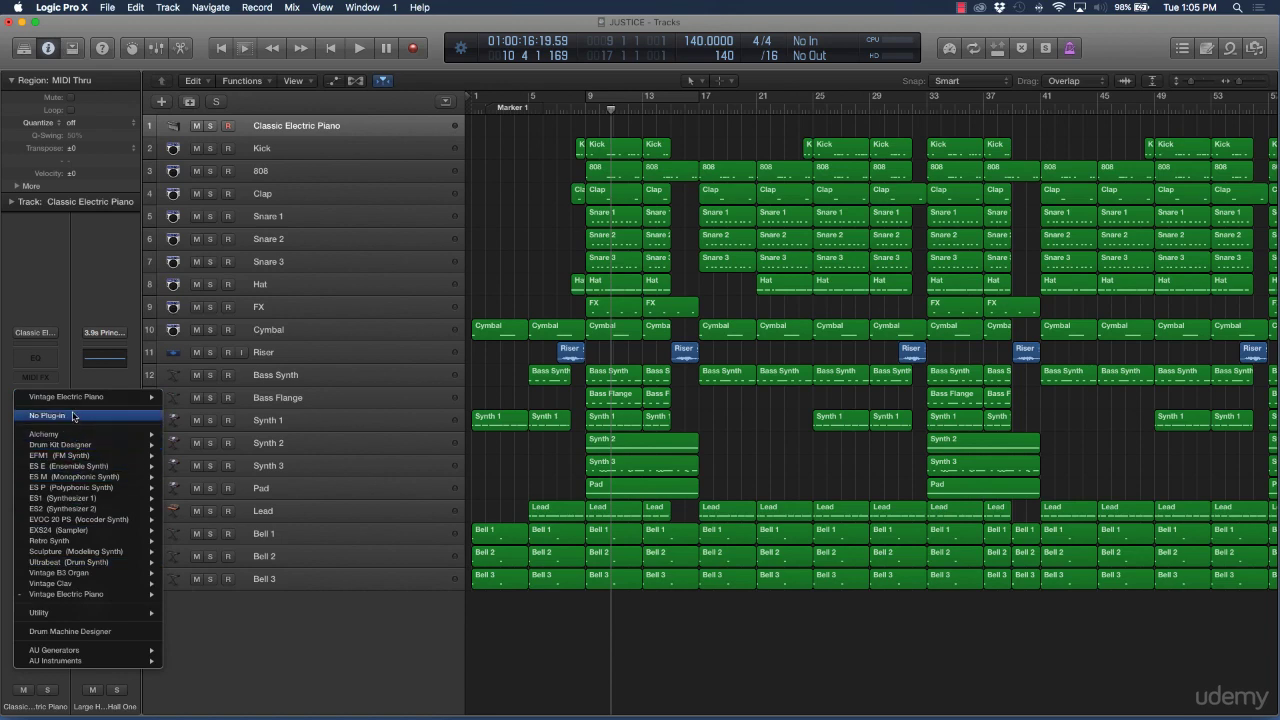
mouse_move(68, 552)
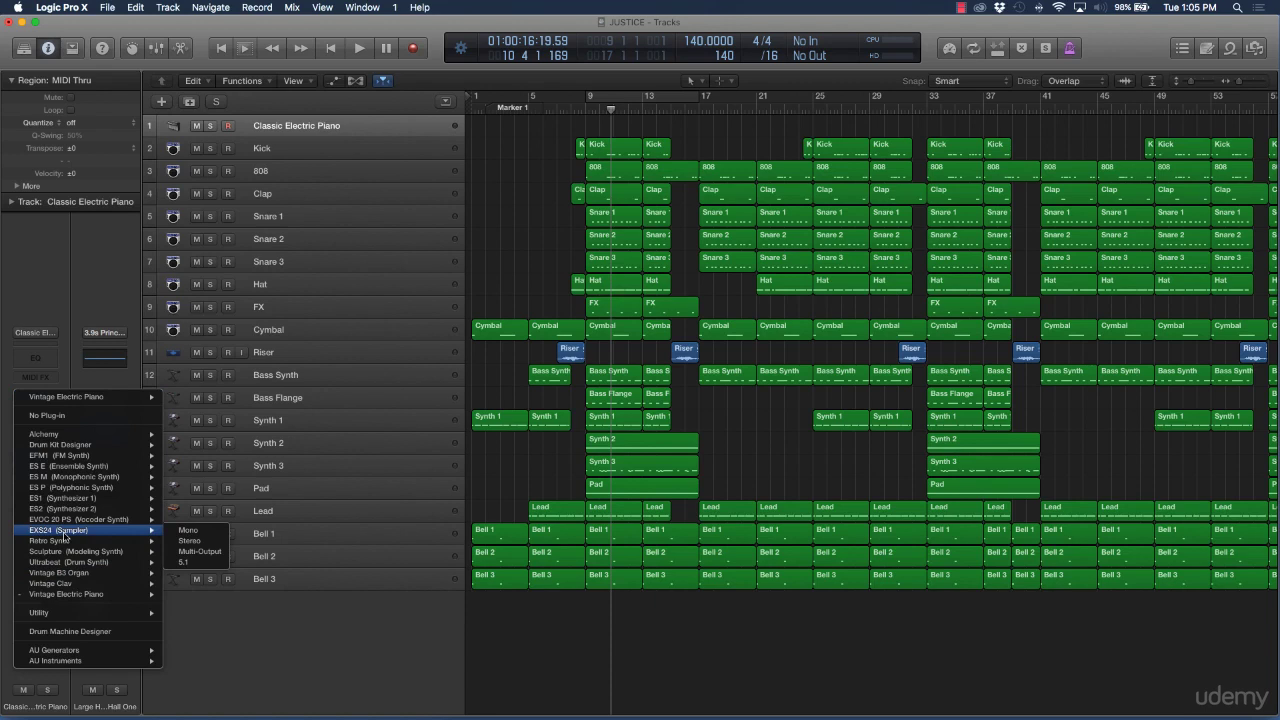
click(205, 541)
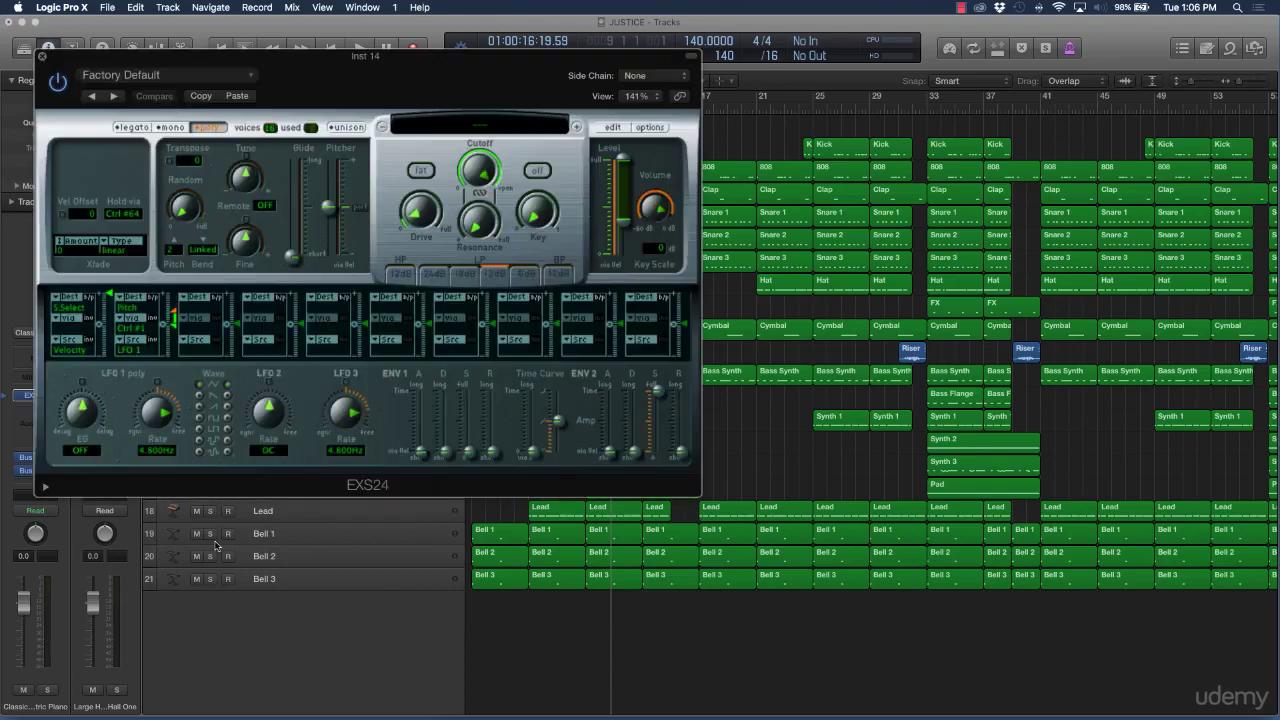
- Open the EXS24 instrument editor in an enlarged window and create a new instrument in it
drag(420, 56, 530, 25)
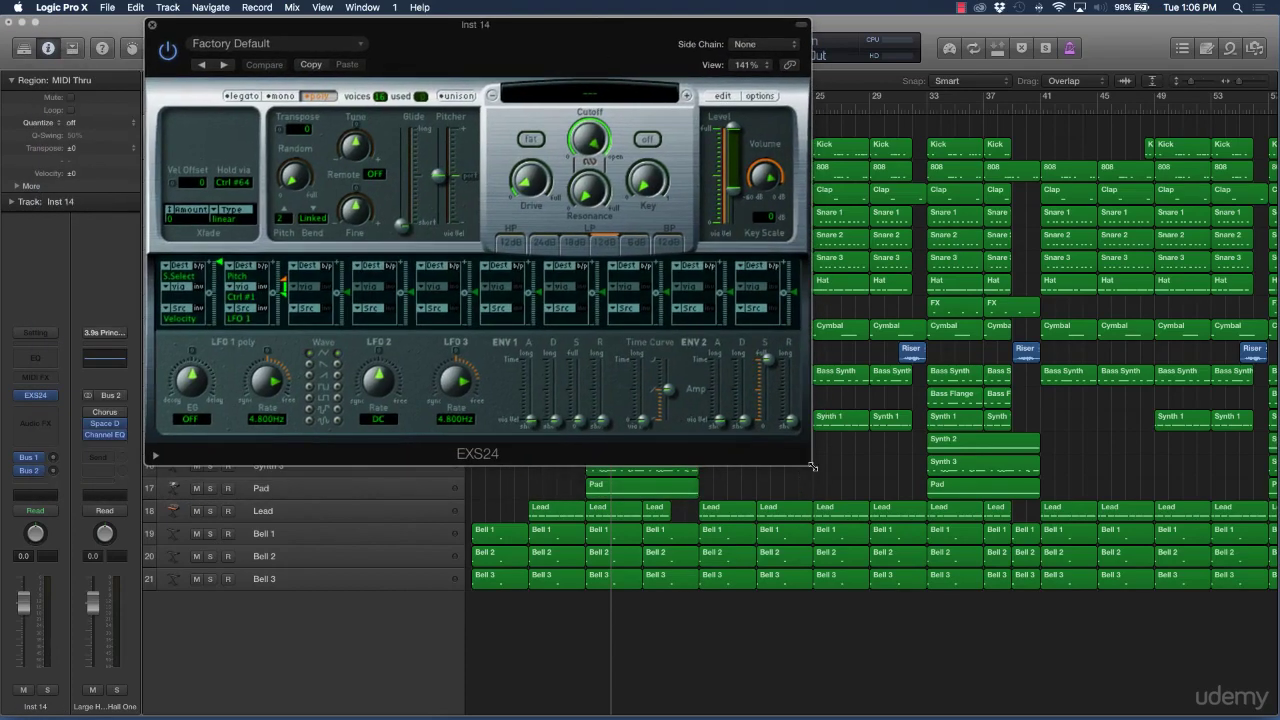
drag(809, 464, 1000, 606)
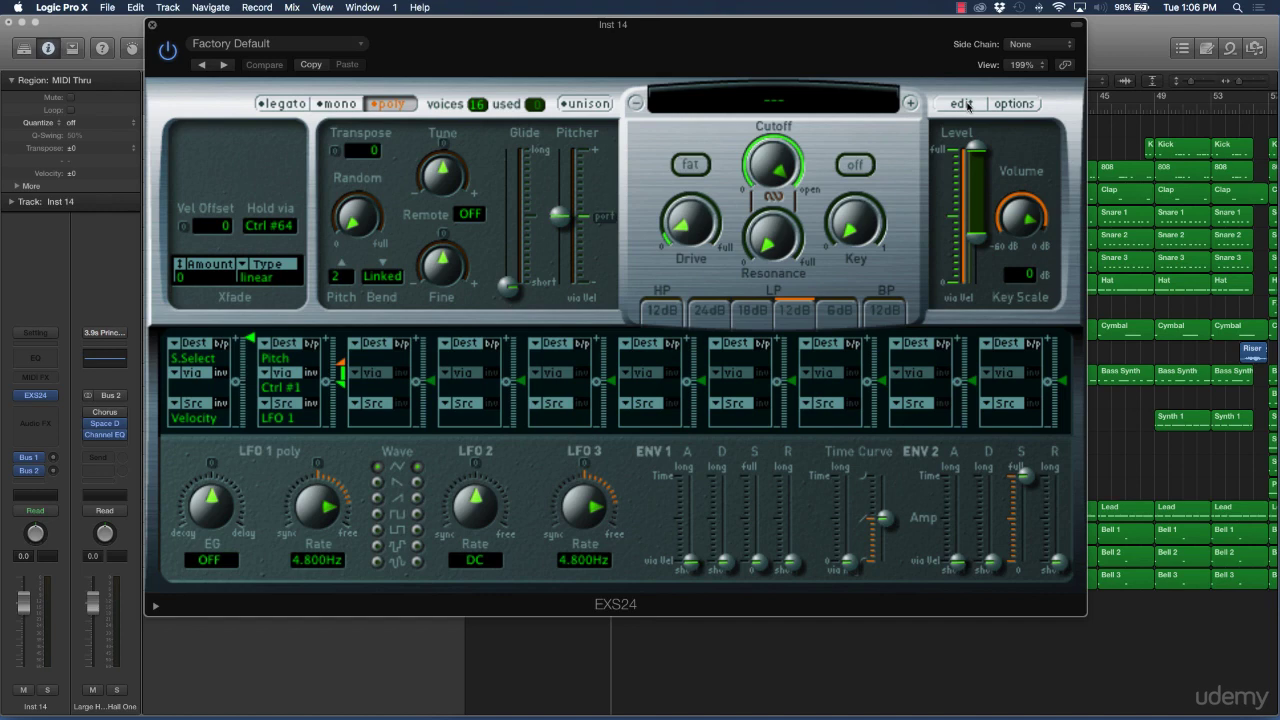
click(962, 104)
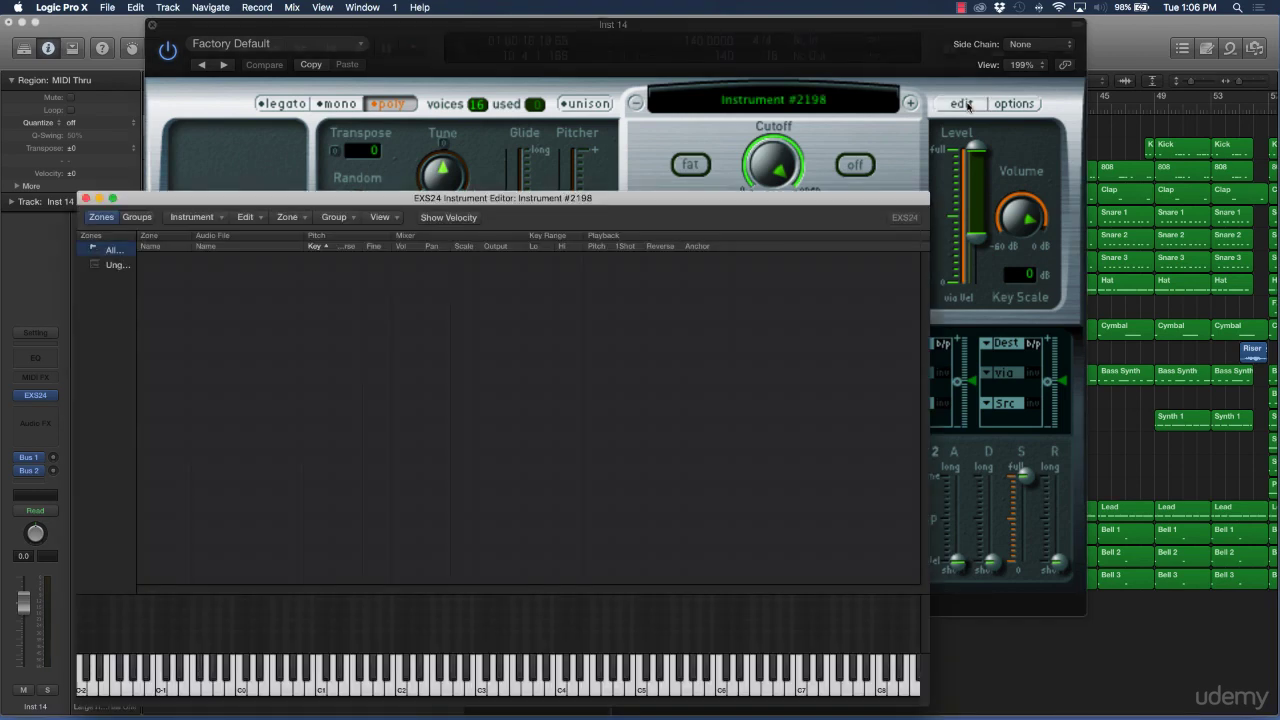
drag(546, 205, 546, 27)
drag(965, 524, 1176, 654)
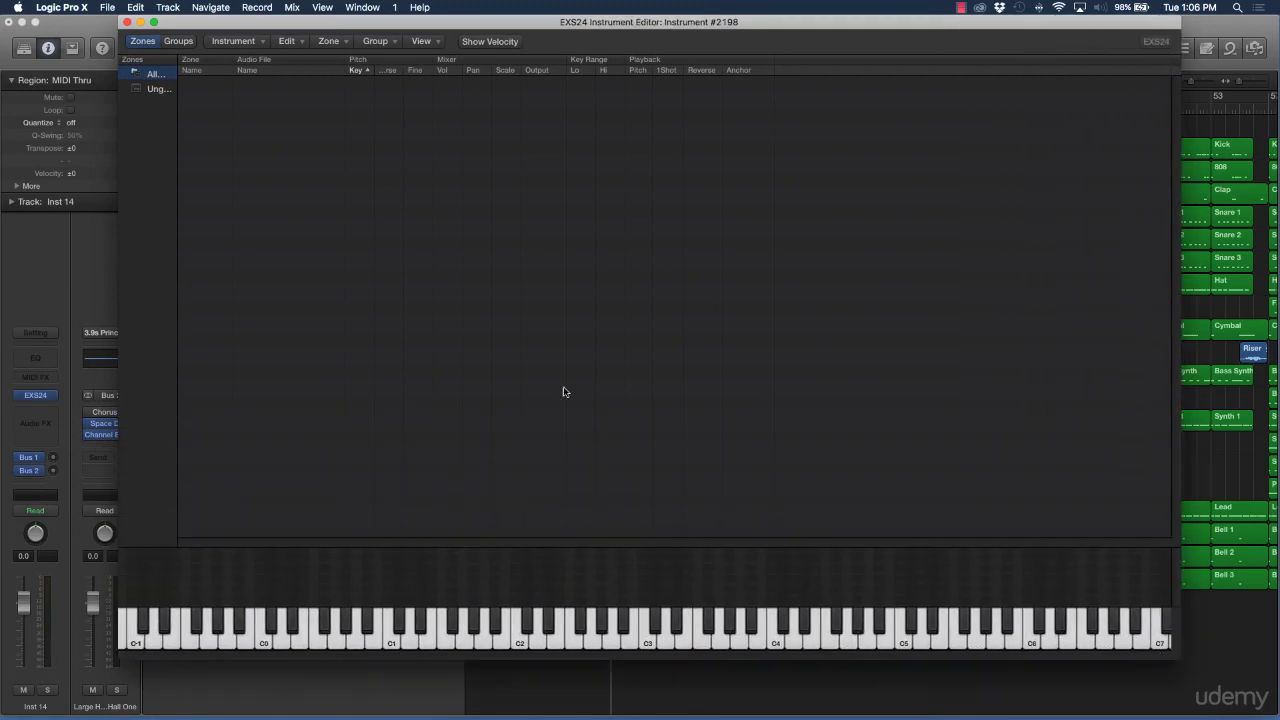
click(246, 45)
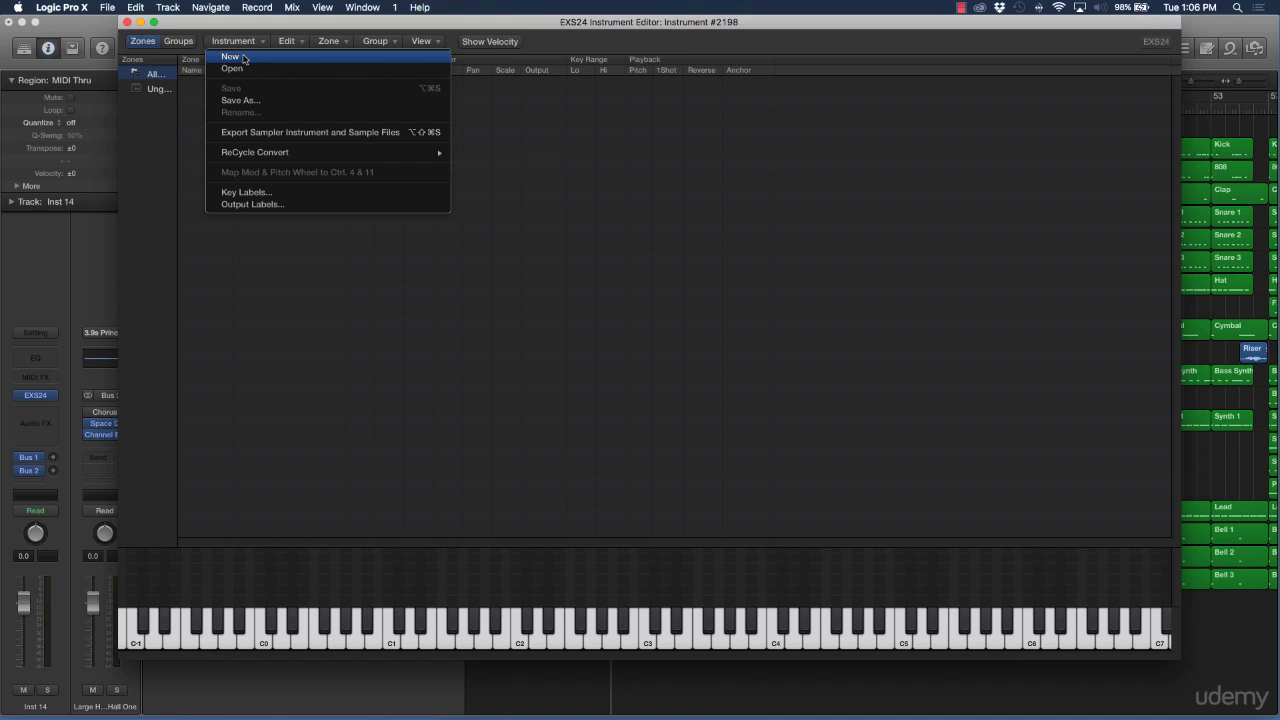
click(243, 58)
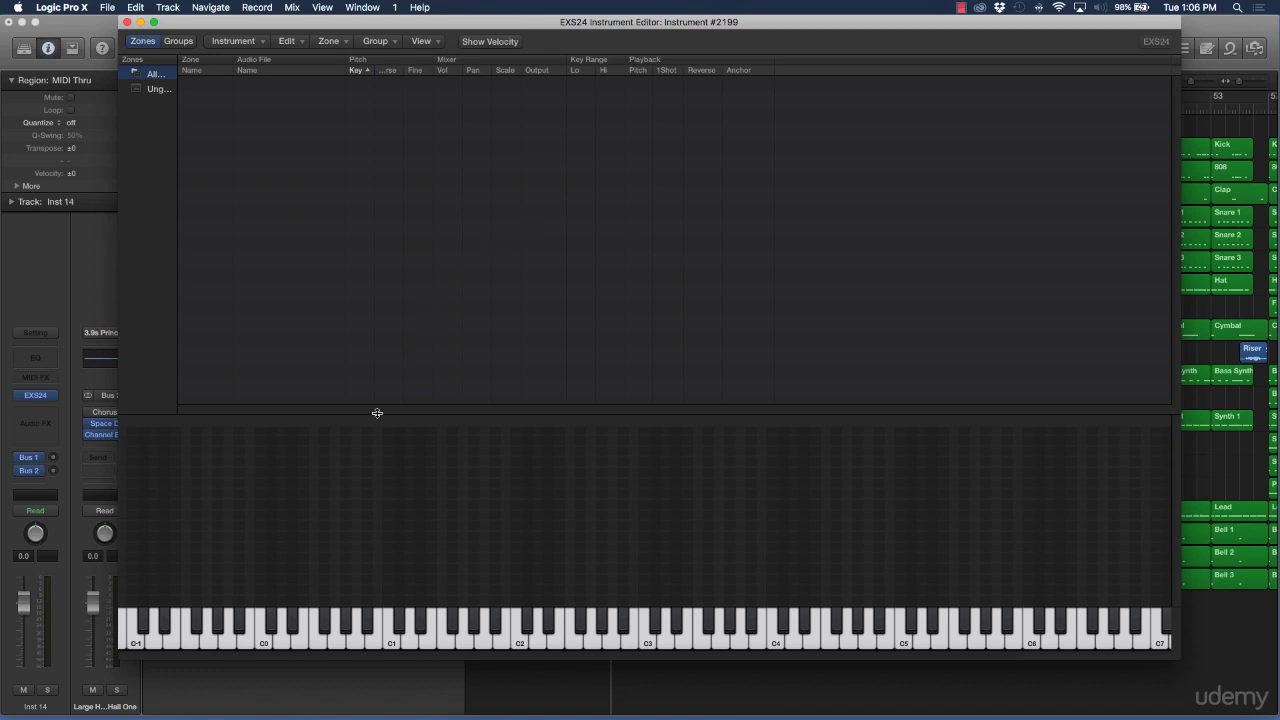
- Switch to Finder and expand the SOUND BANK & DRUM KITS folder on the computer's startup volume
mouse_move(189, 716)
click(197, 685)
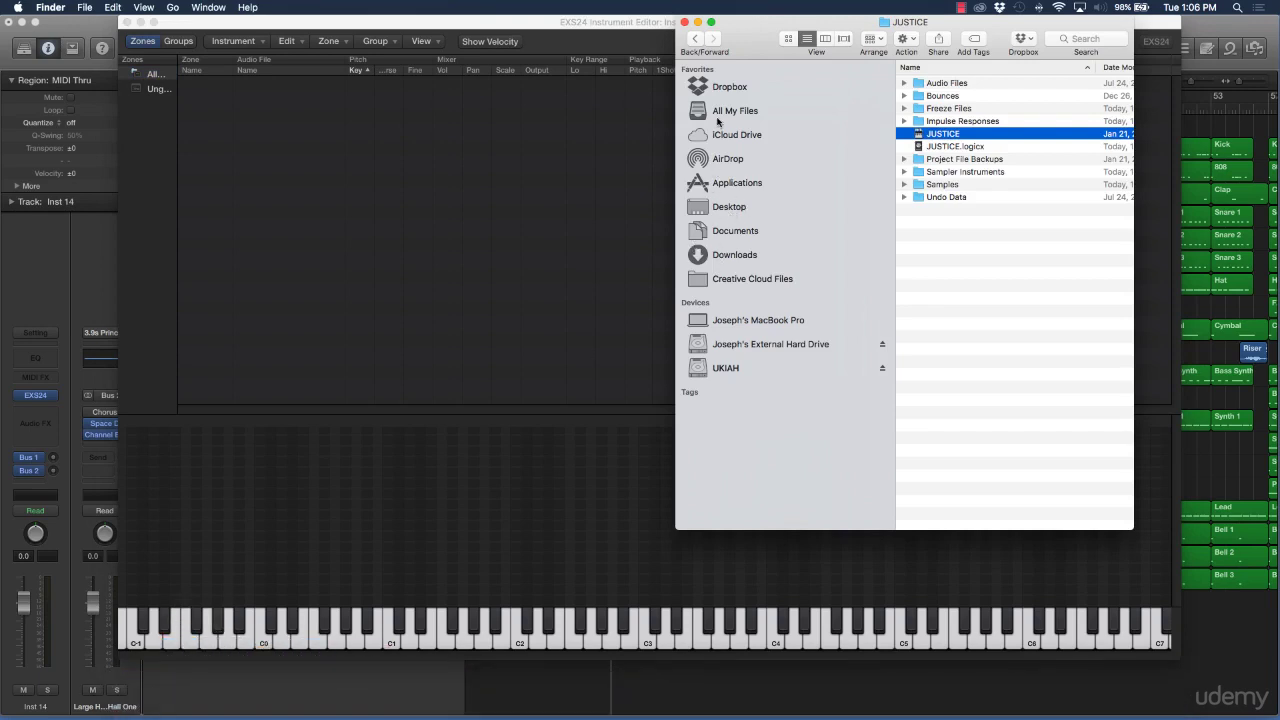
click(752, 322)
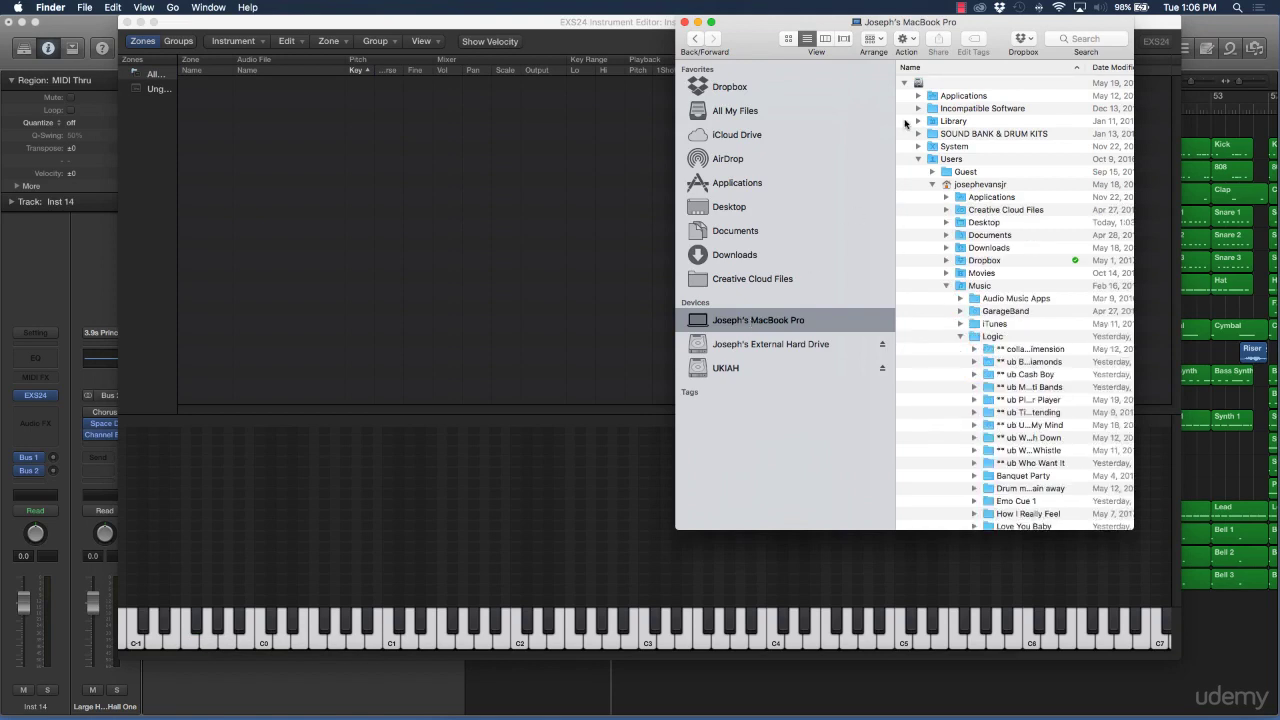
click(919, 160)
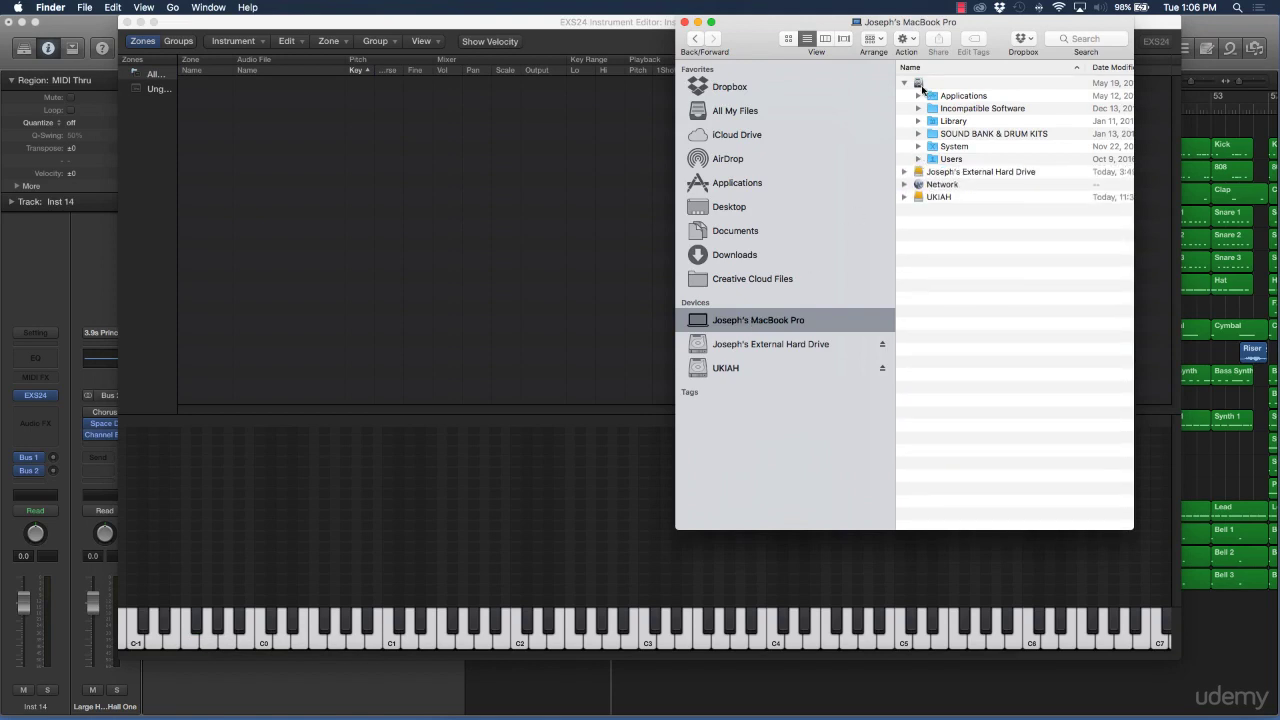
click(919, 86)
click(904, 83)
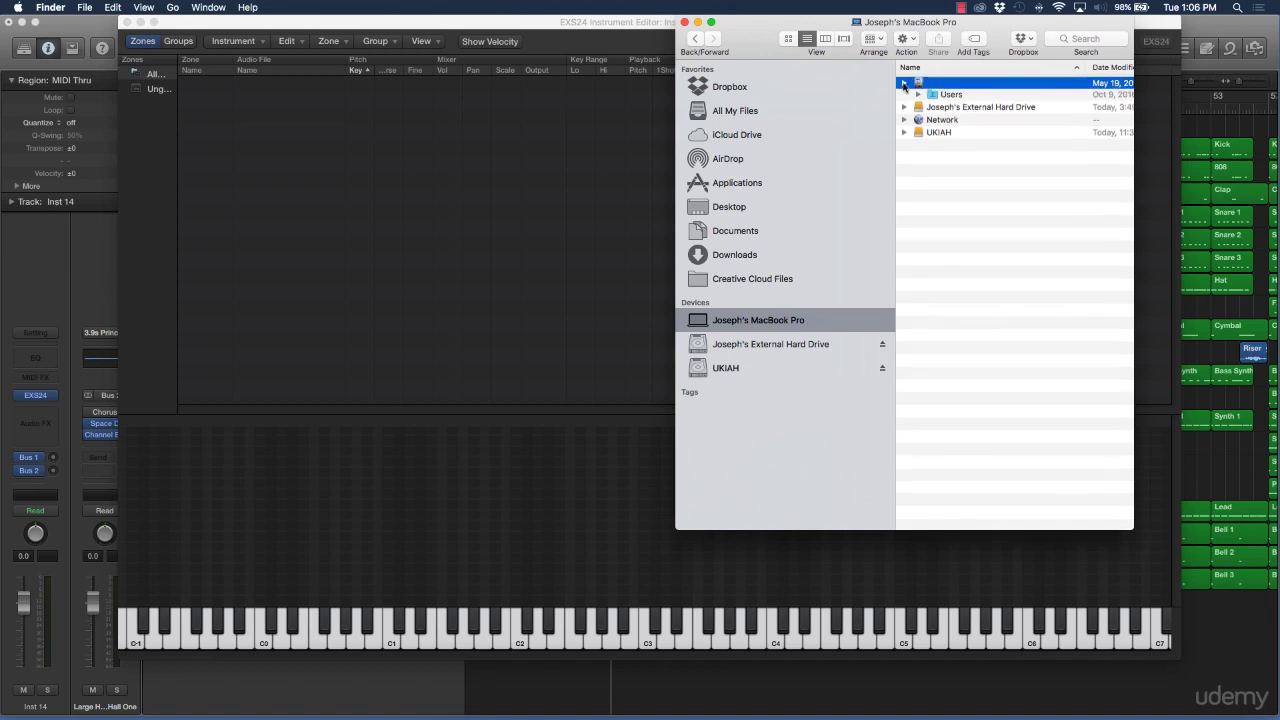
click(905, 83)
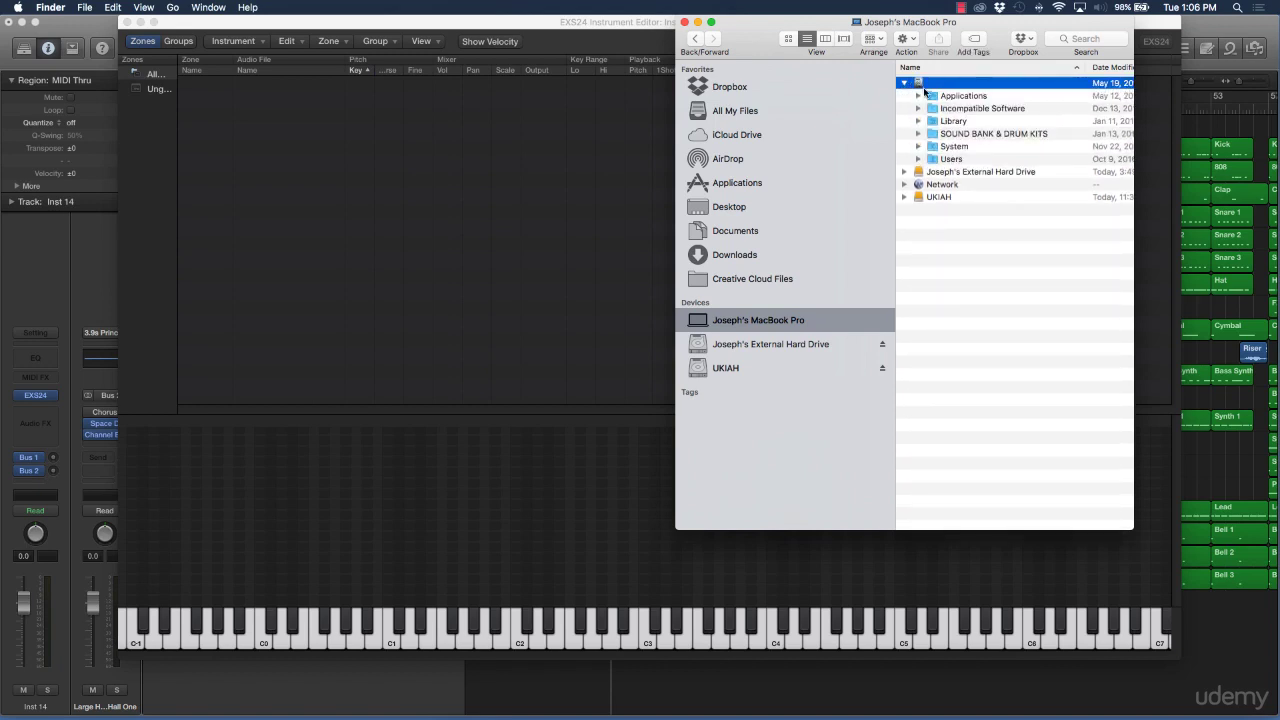
click(918, 133)
drag(983, 30, 500, 58)
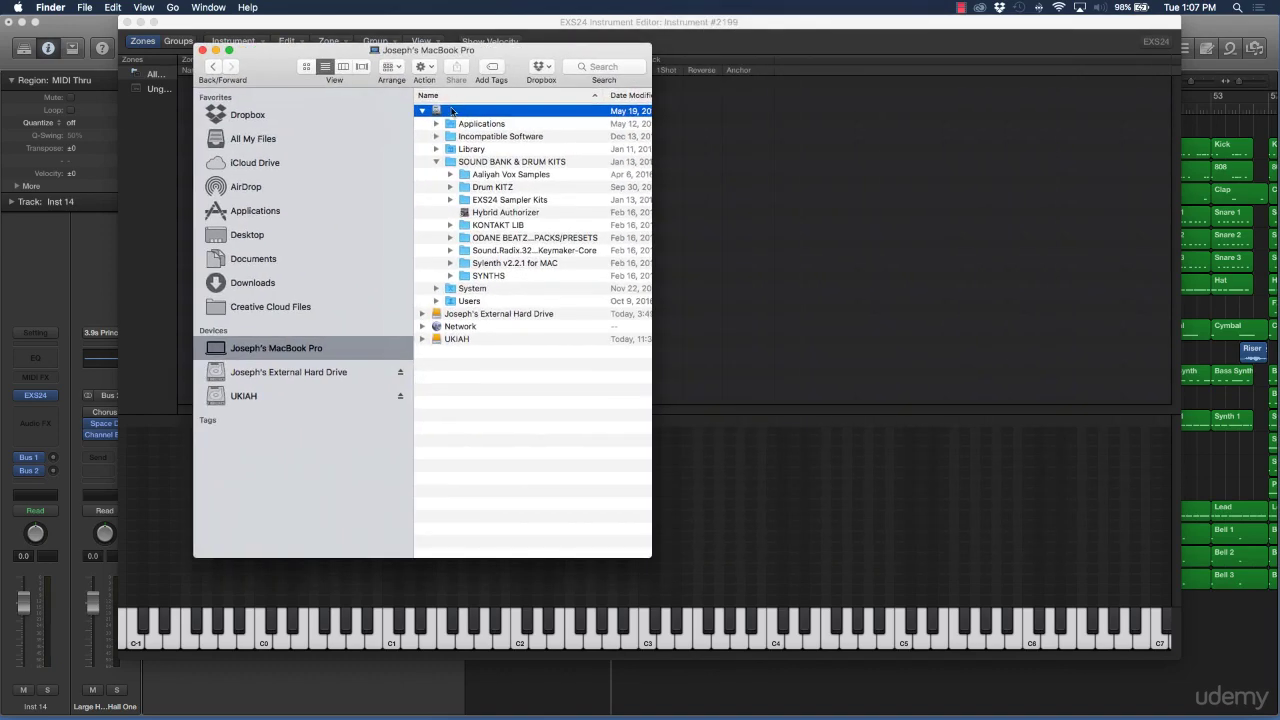
- Expand The Holy Grail Kit inside the Drum KITZ folder, placing the Finder window so the sampler's zone list stays accessible
click(481, 189)
click(452, 189)
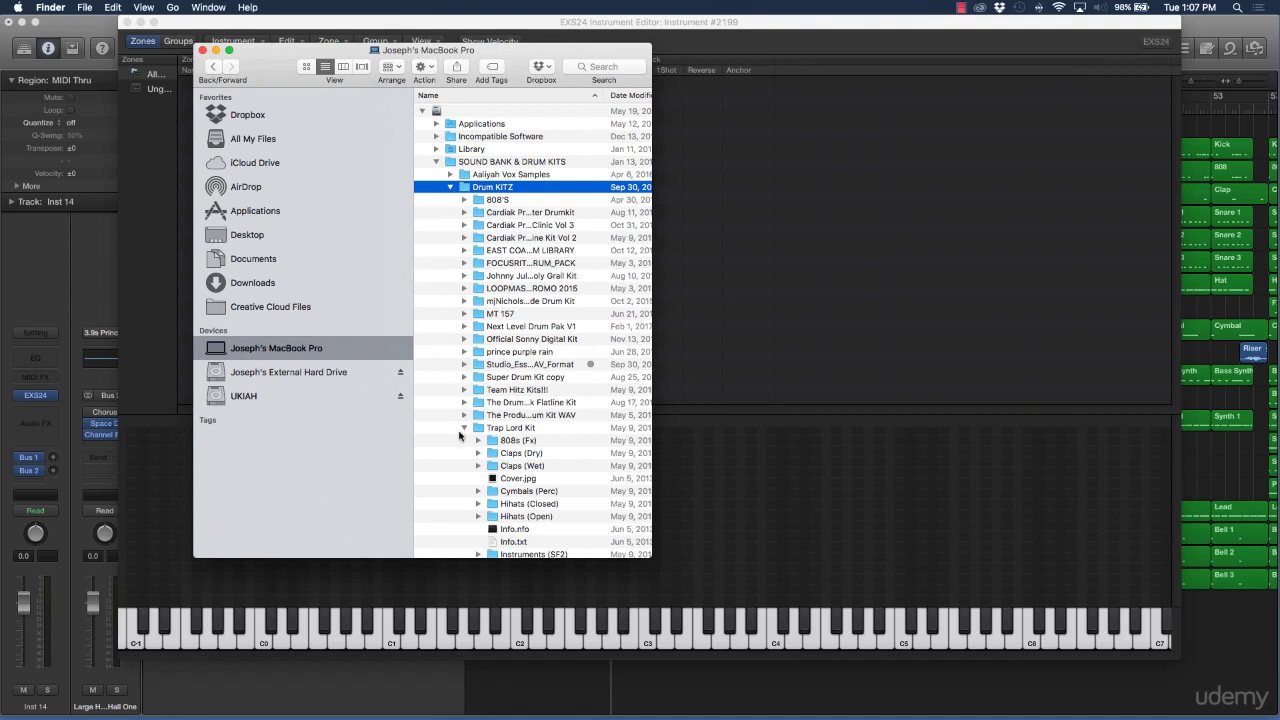
click(463, 428)
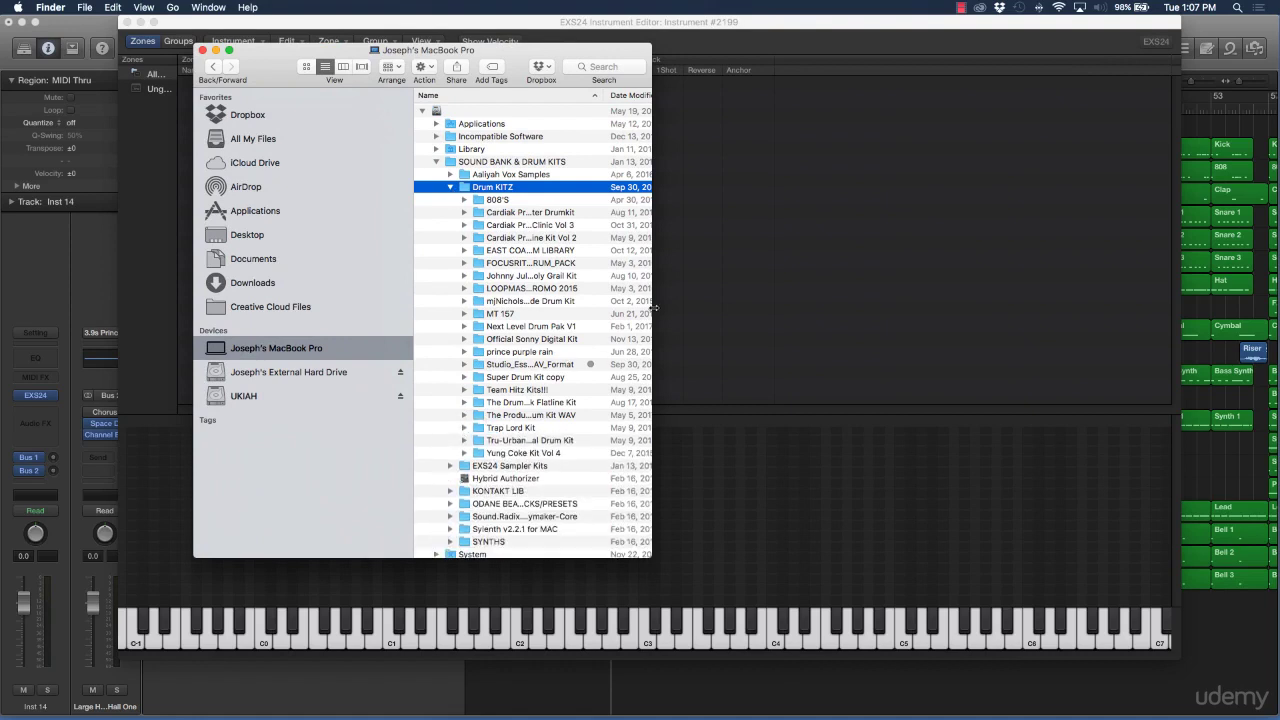
drag(699, 301, 1063, 320)
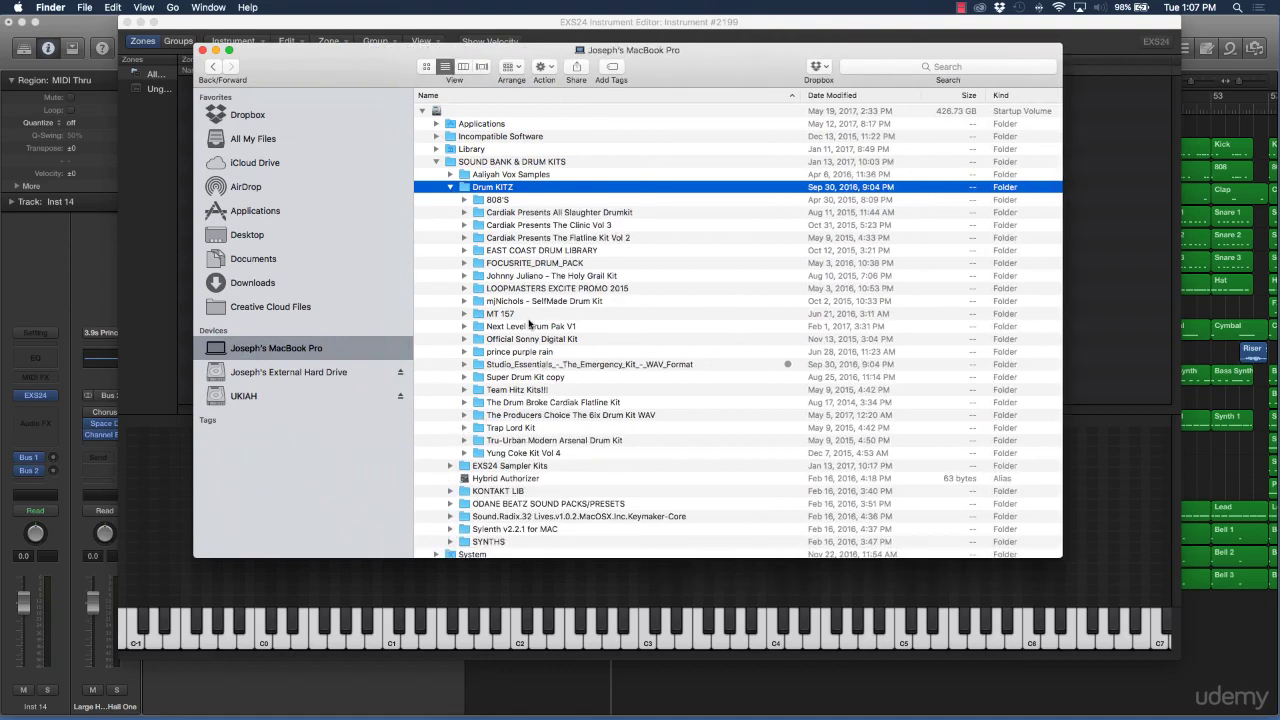
click(489, 278)
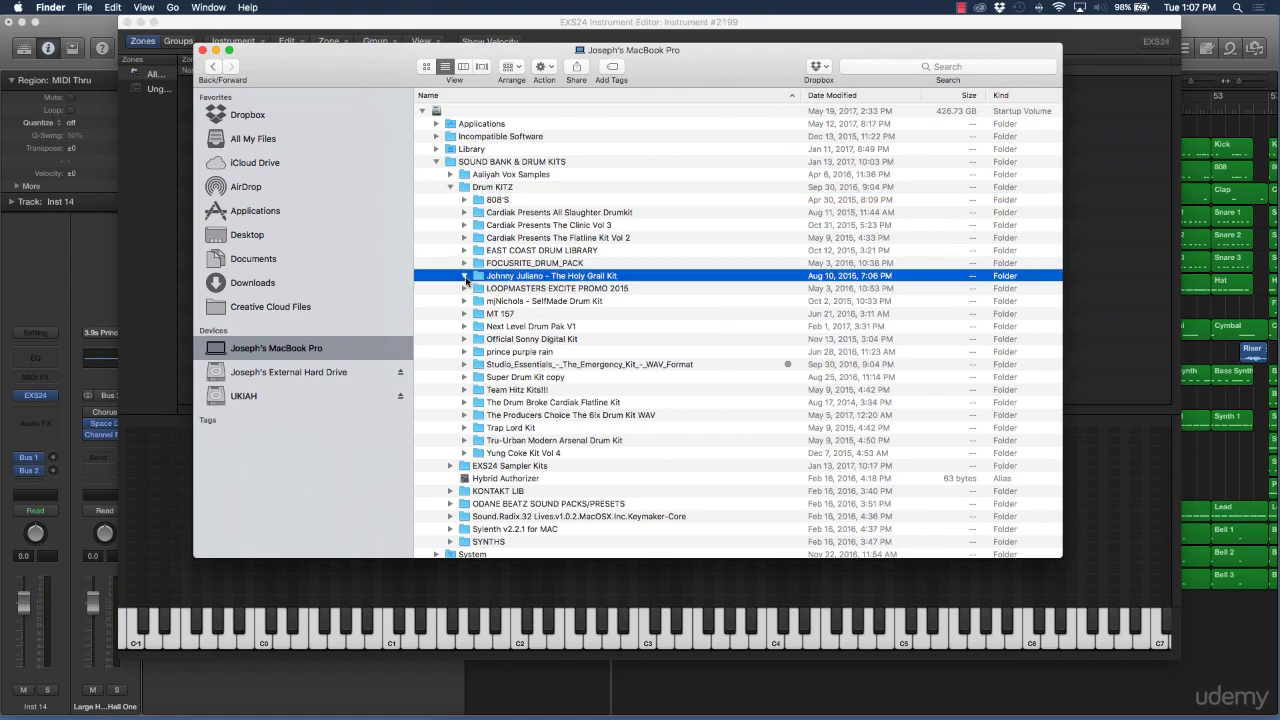
click(464, 276)
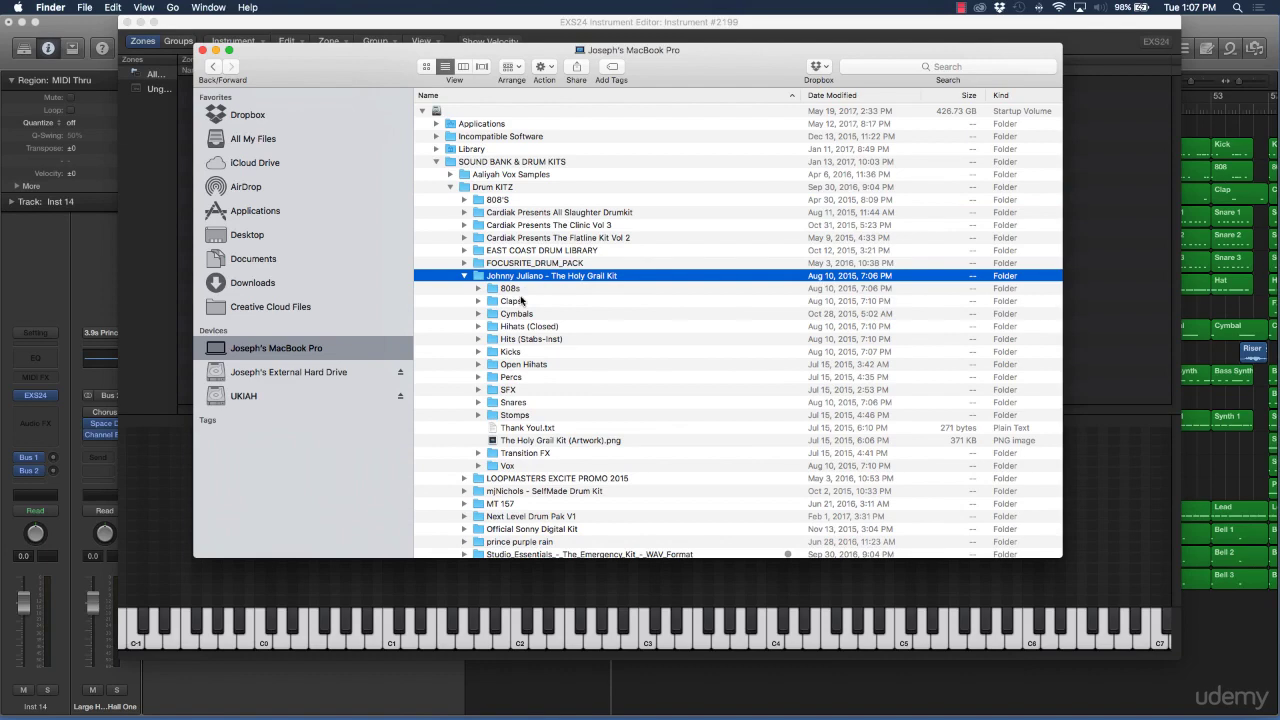
drag(420, 63, 824, 35)
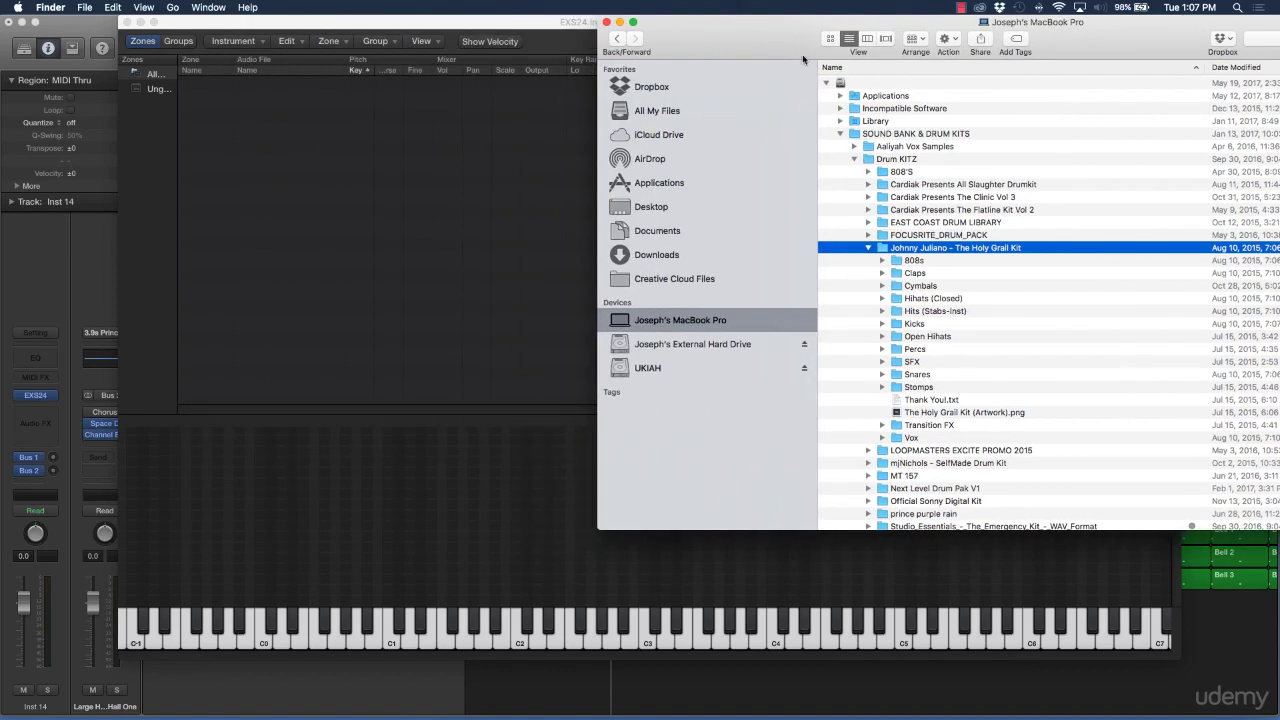
- Add all samples of the kit's 808s folder, from 808 (Anger).wav to 808 (Tubby).wav, to the EXS24 editor's zone list
click(882, 260)
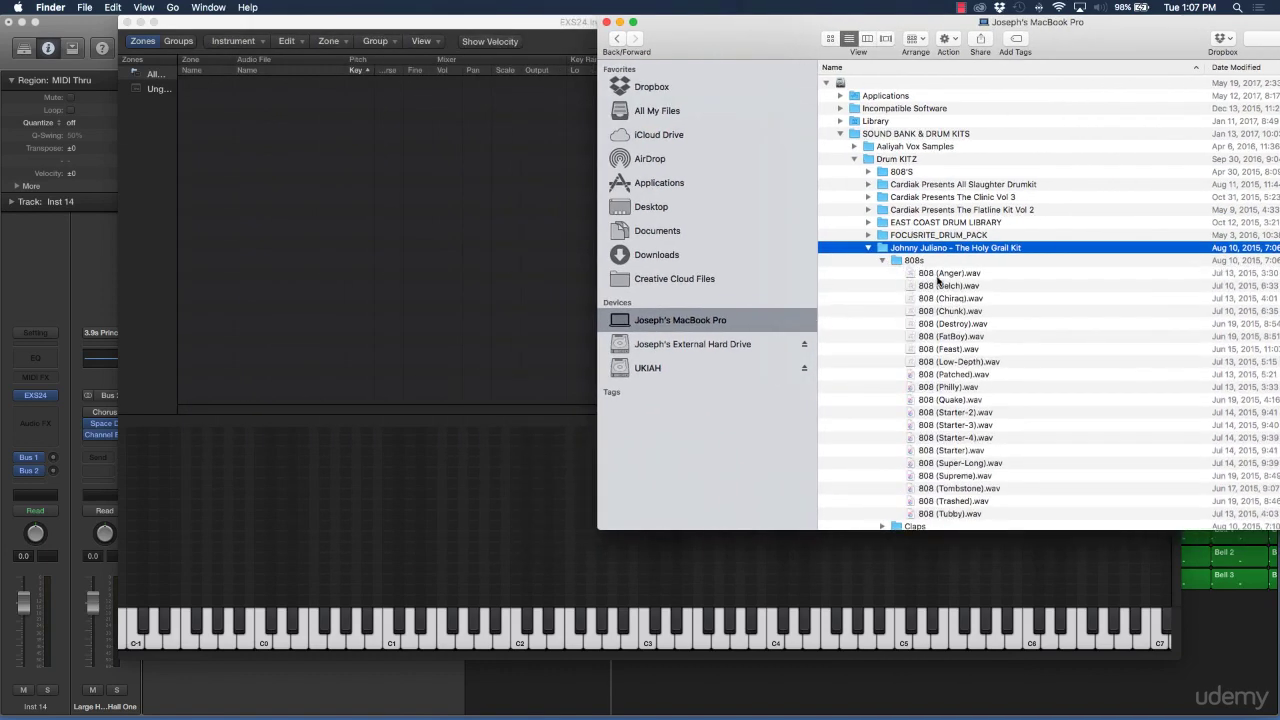
scroll(937, 283, down, 2)
scroll(937, 283, down, 2)
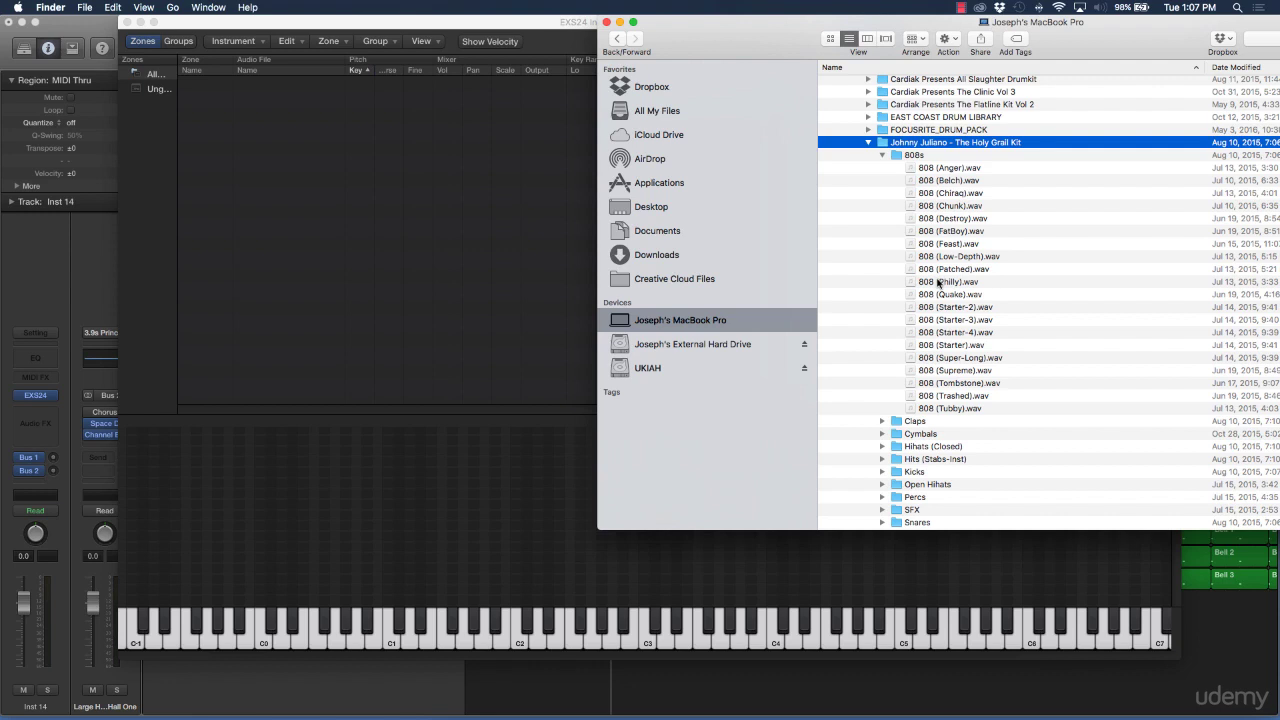
click(940, 168)
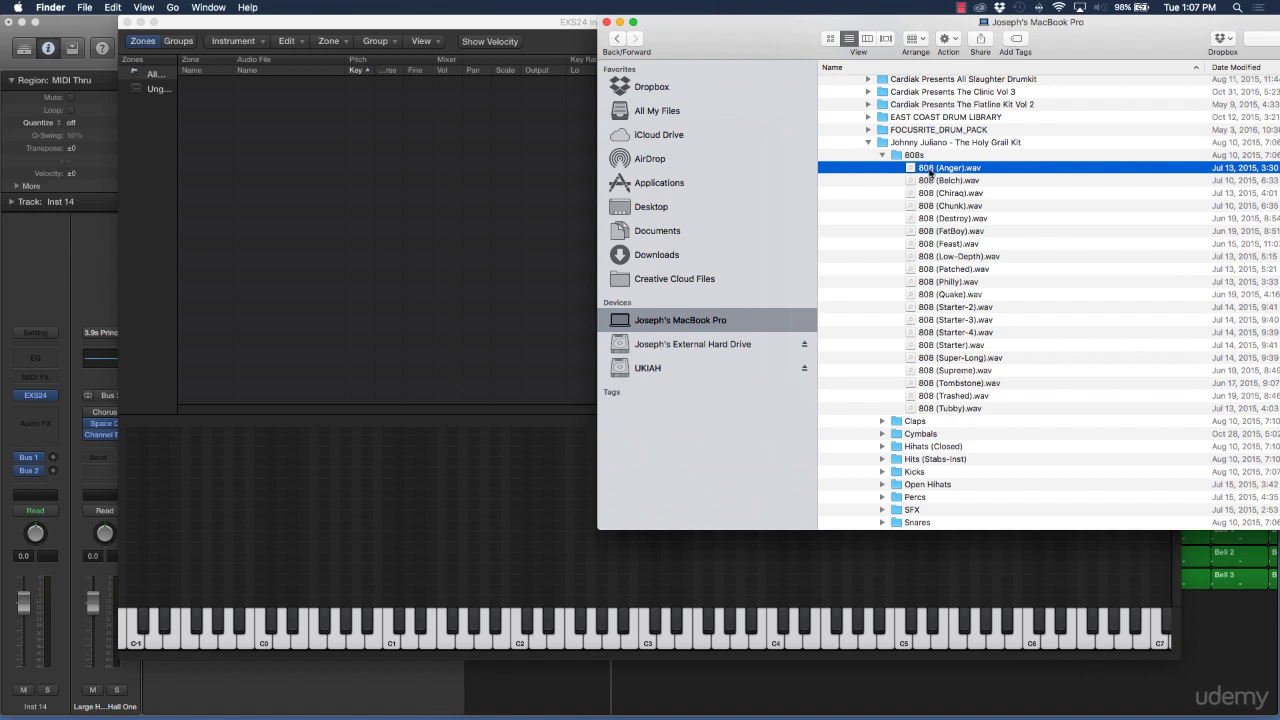
shift+click(951, 409)
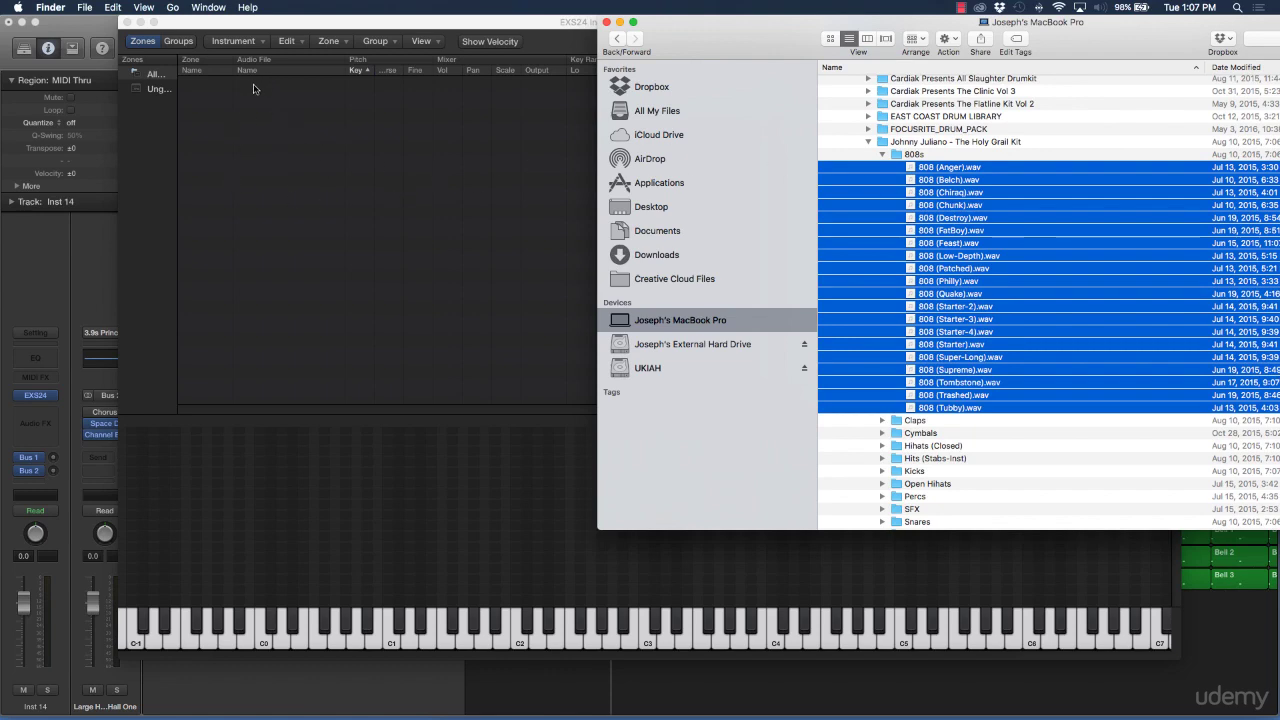
drag(986, 270, 323, 188)
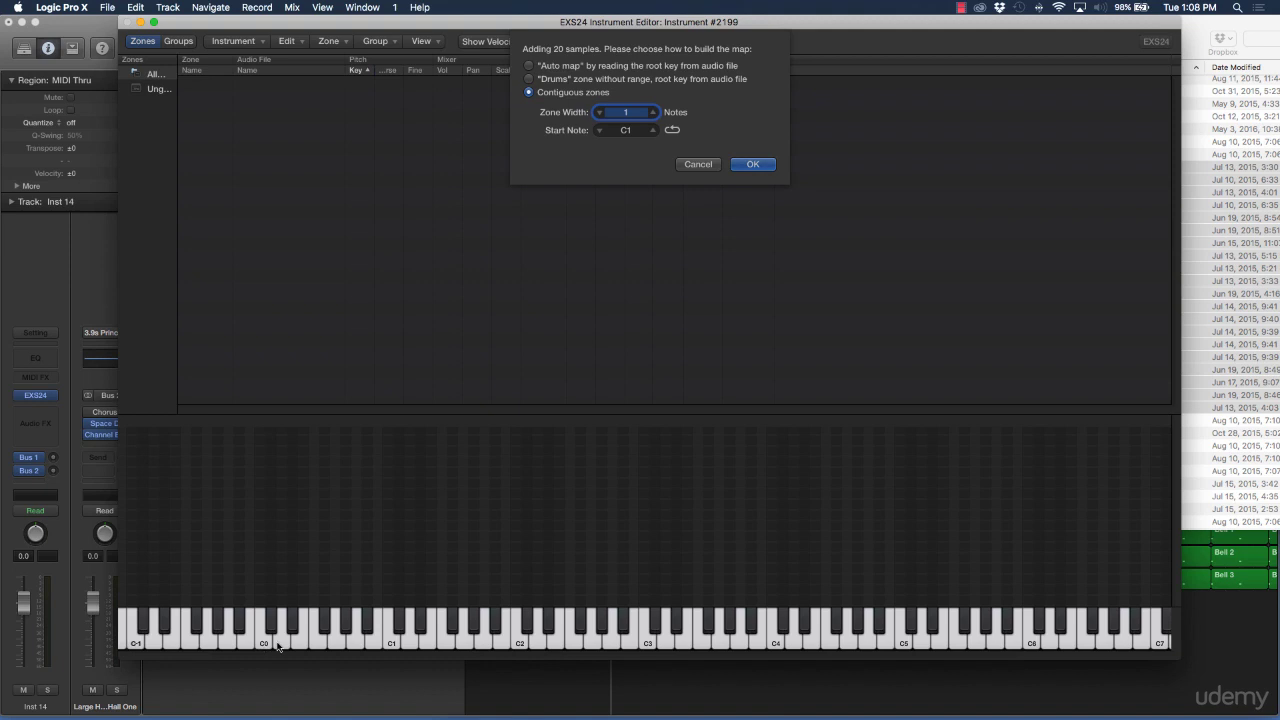
- Map the 808 samples as contiguous zones one note wide, starting at note C-1
click(600, 131)
click(630, 131)
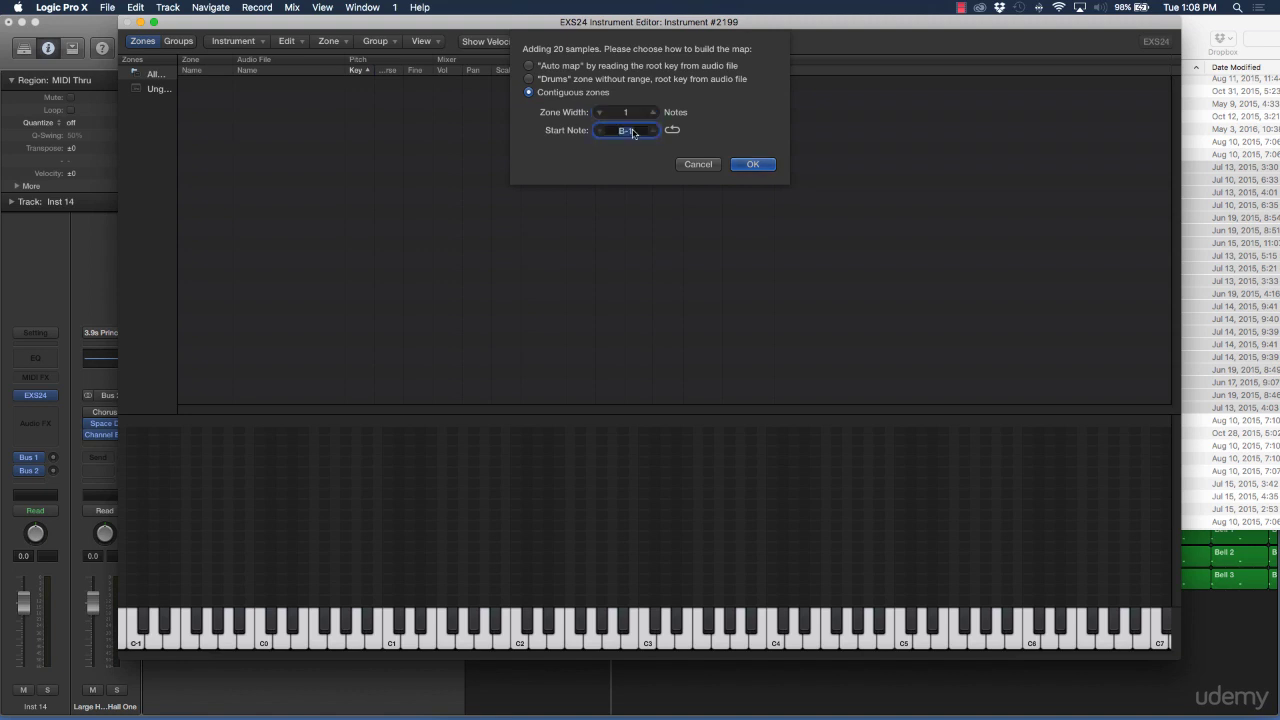
text(C-)
key(Return)
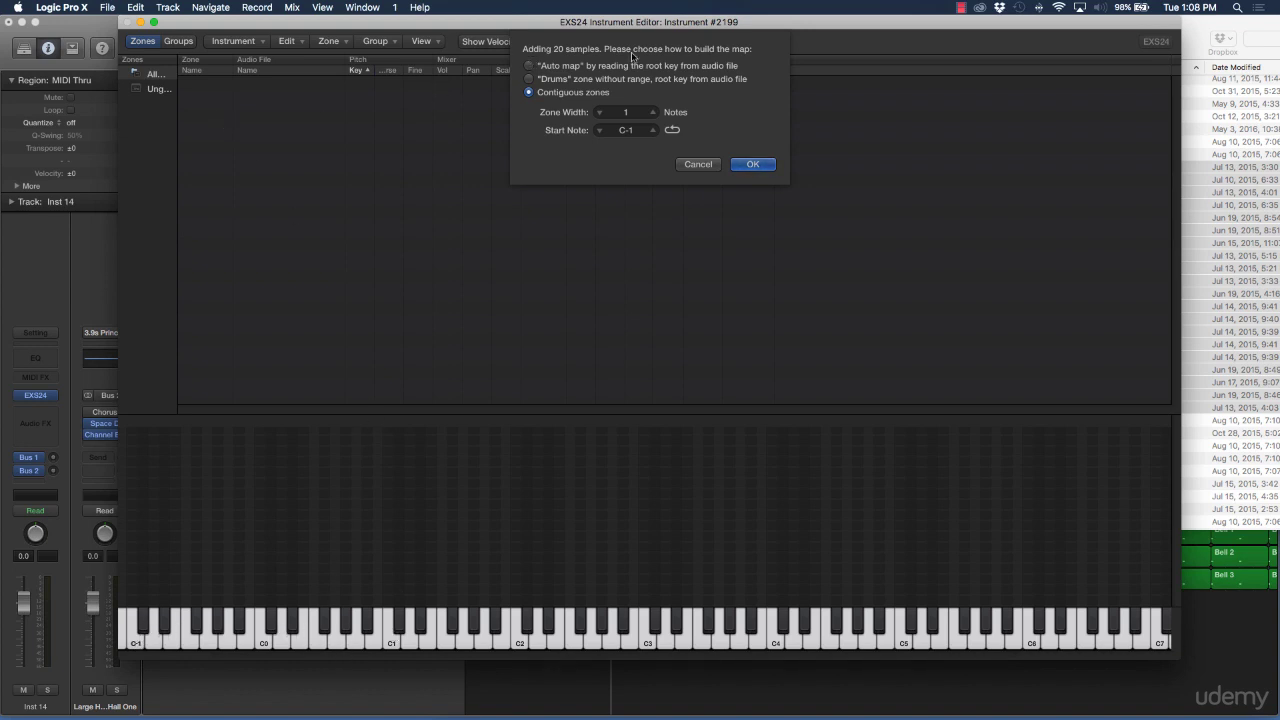
click(755, 165)
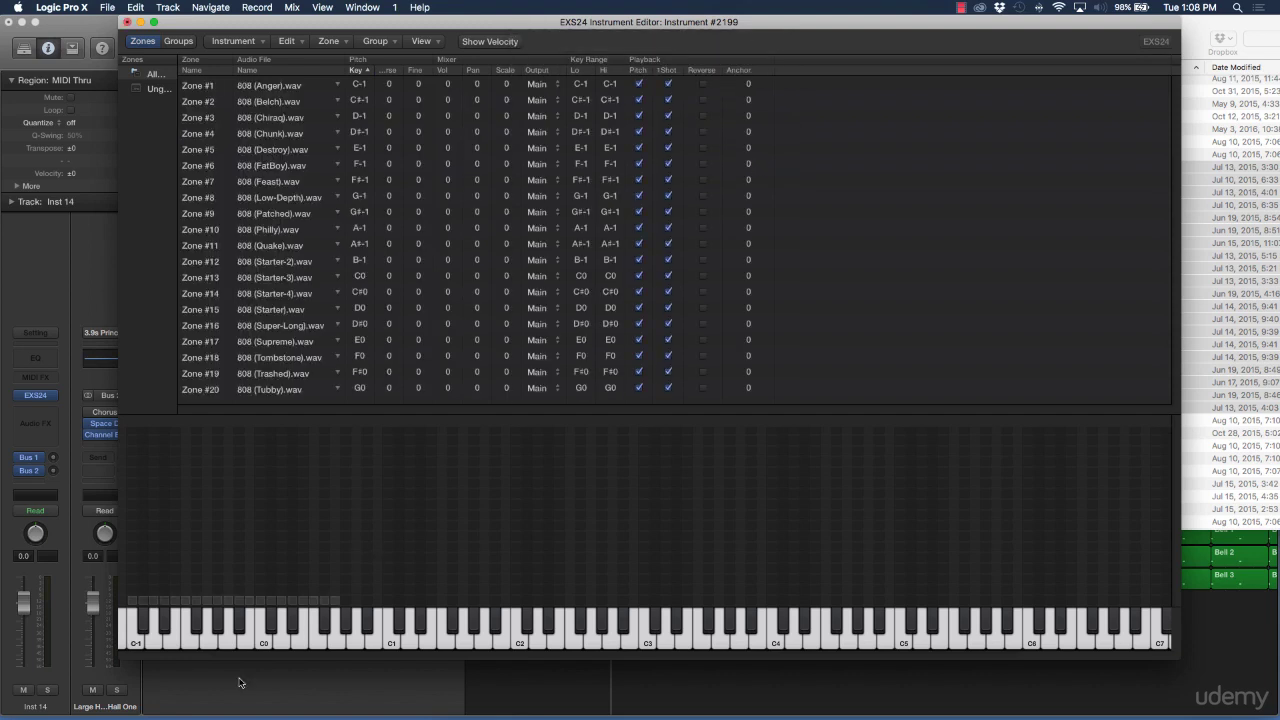
- Audition a few of the lowest mapped 808 zones on the keyboard from C-1 upward and look over the zone list
click(137, 640)
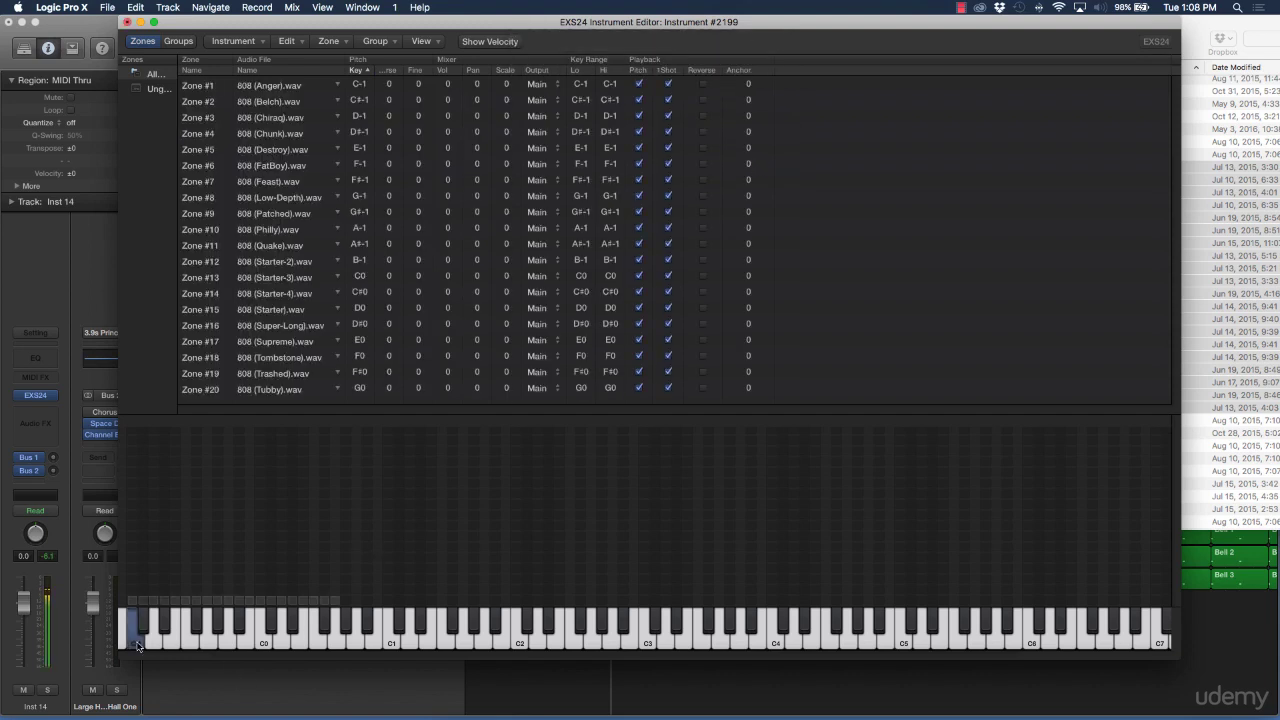
click(158, 643)
click(171, 628)
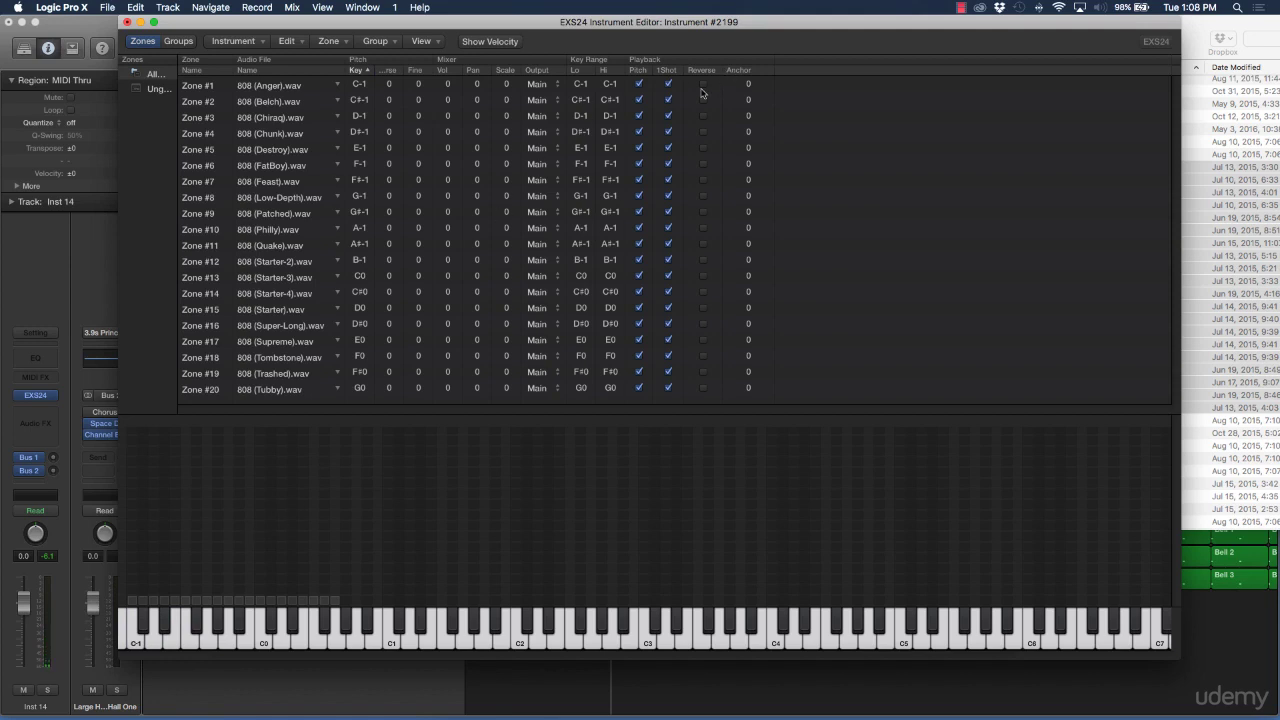
scroll(669, 149, down, 1)
scroll(669, 149, up, 1)
- Try switching the Pitch playback option of the 808 (Anger).wav zone off and on, and audition its C-1 key
click(638, 87)
click(637, 85)
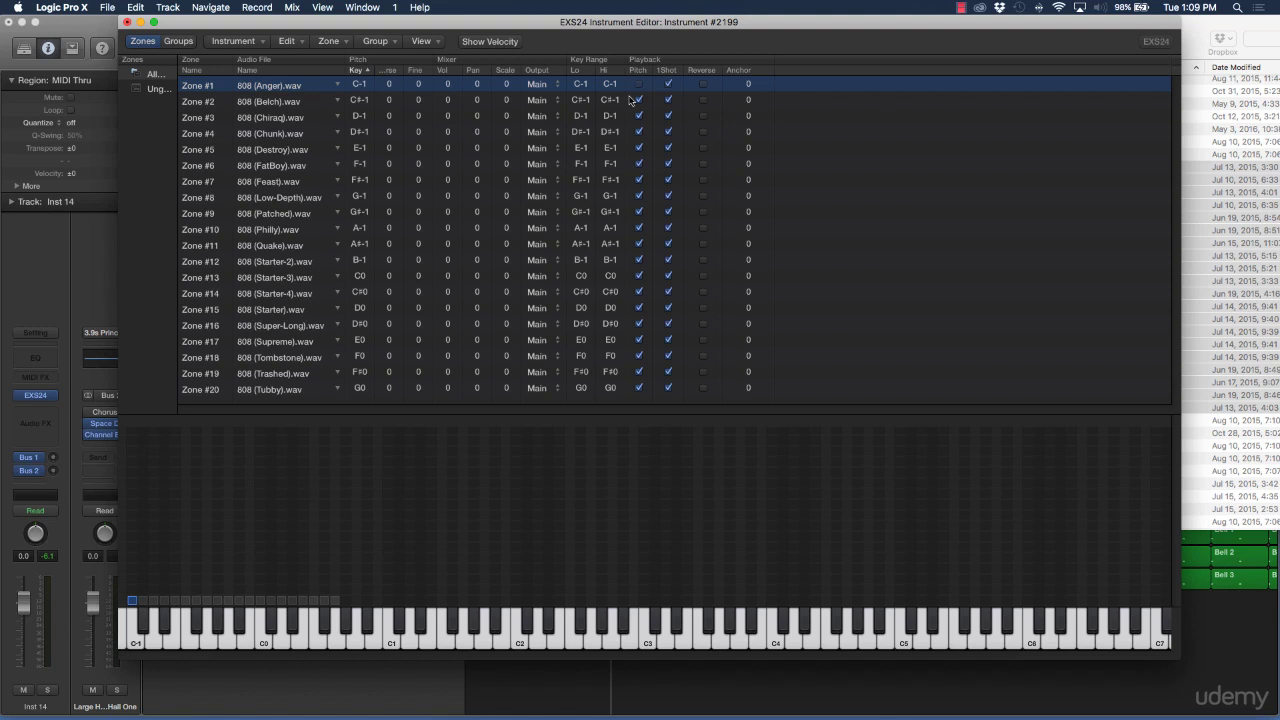
click(137, 645)
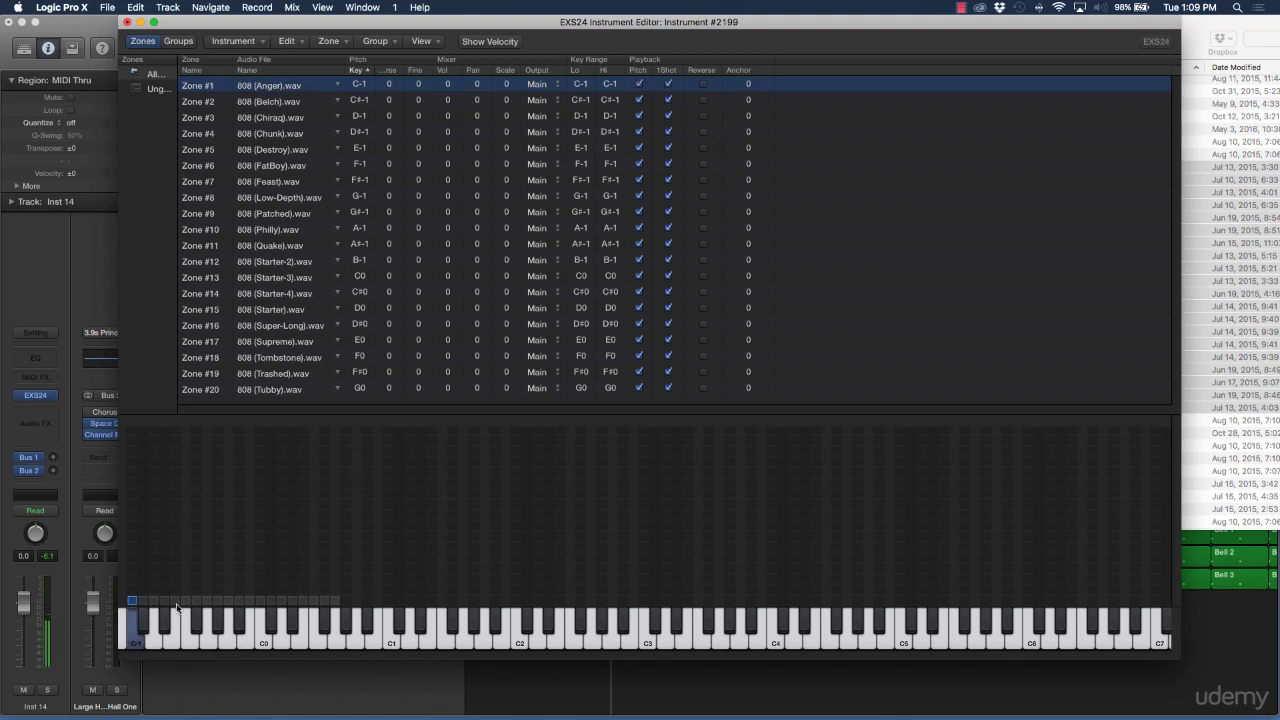
- Try the 808 (Anger).wav zone with 1Shot turned off and with Reverse turned on, auditioning the C-1 key
click(135, 640)
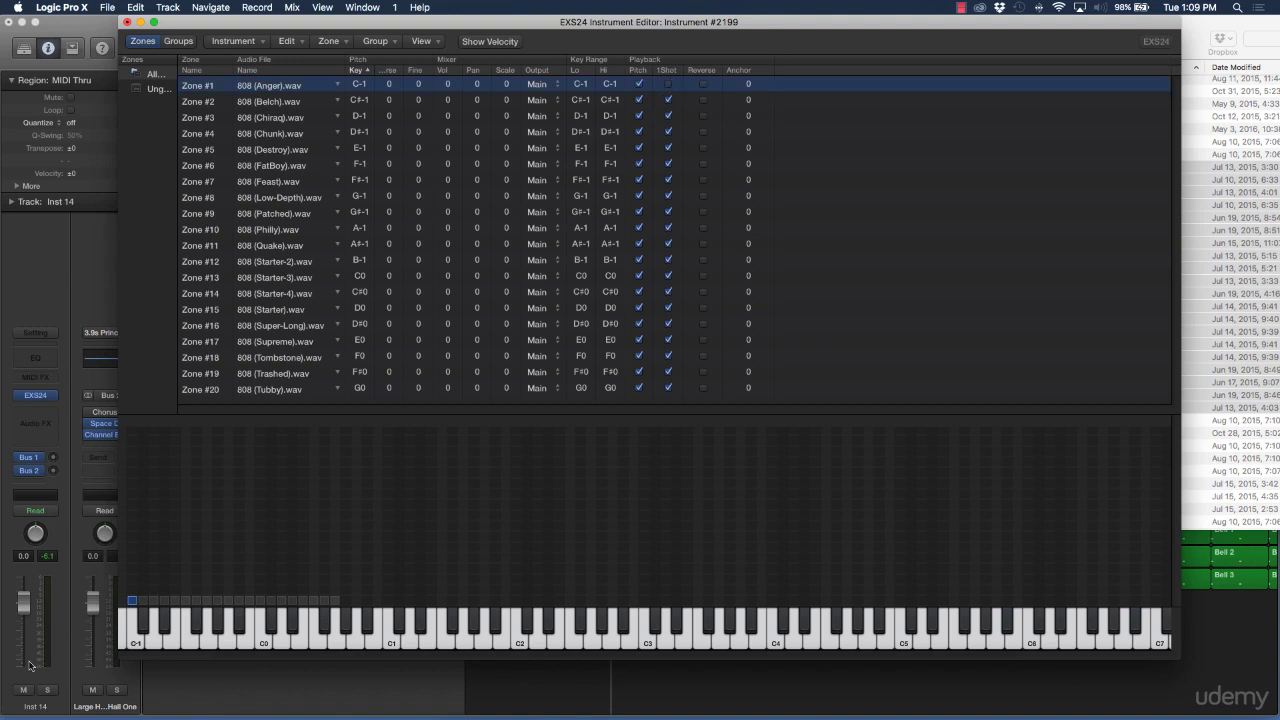
click(135, 641)
click(135, 641)
click(135, 641)
click(703, 83)
click(138, 636)
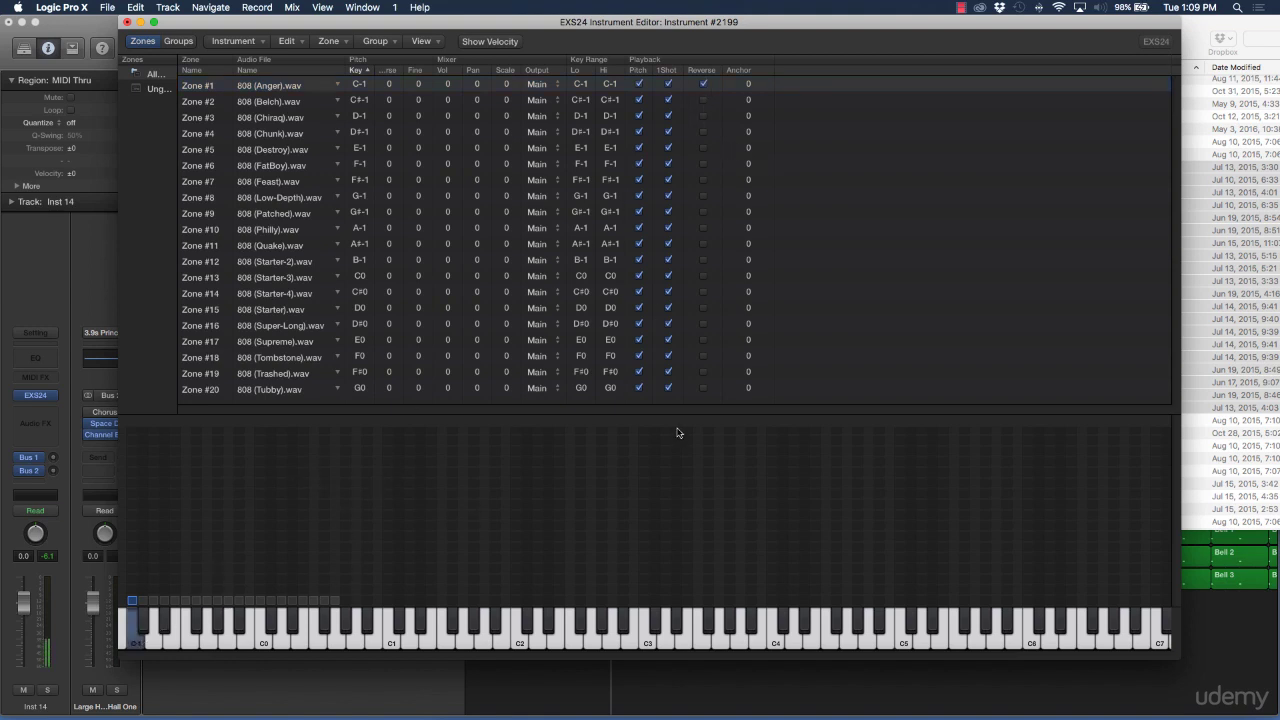
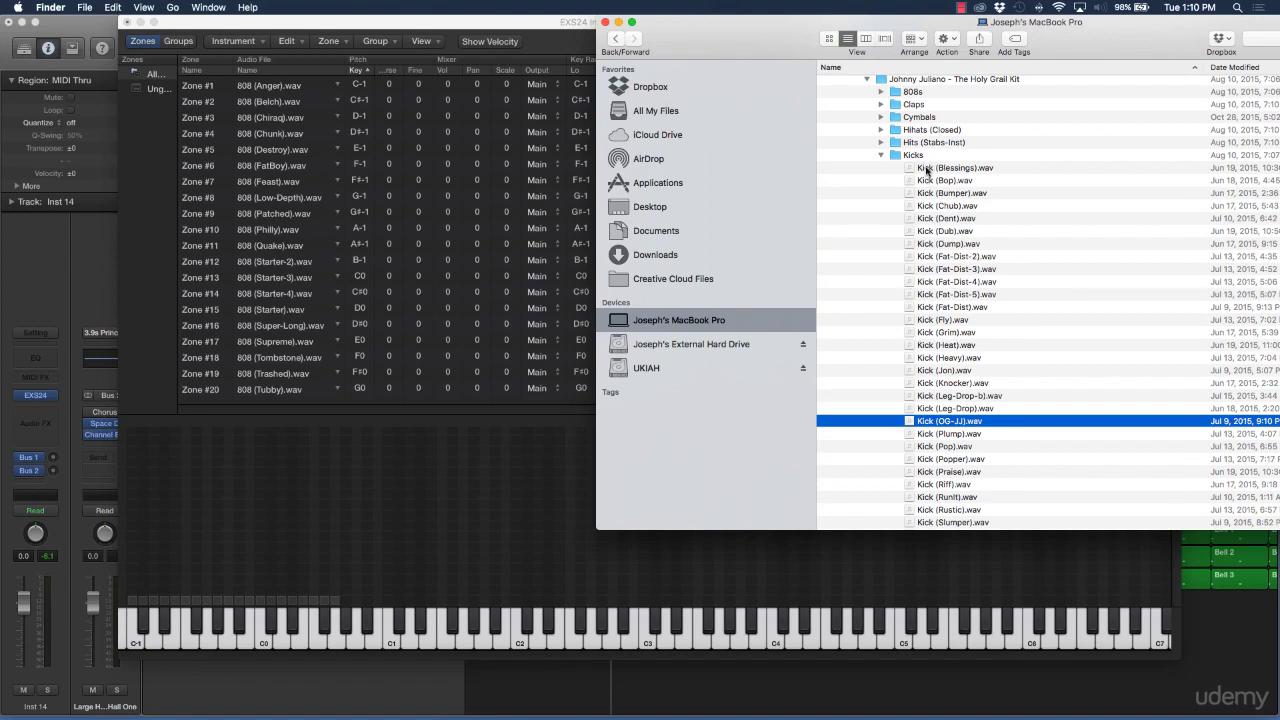
- Add the samples Kick (Blessings).wav through Kick (OG-JJ).wav from the Kicks folder to the EXS24 editor's zone list
shift+click(926, 168)
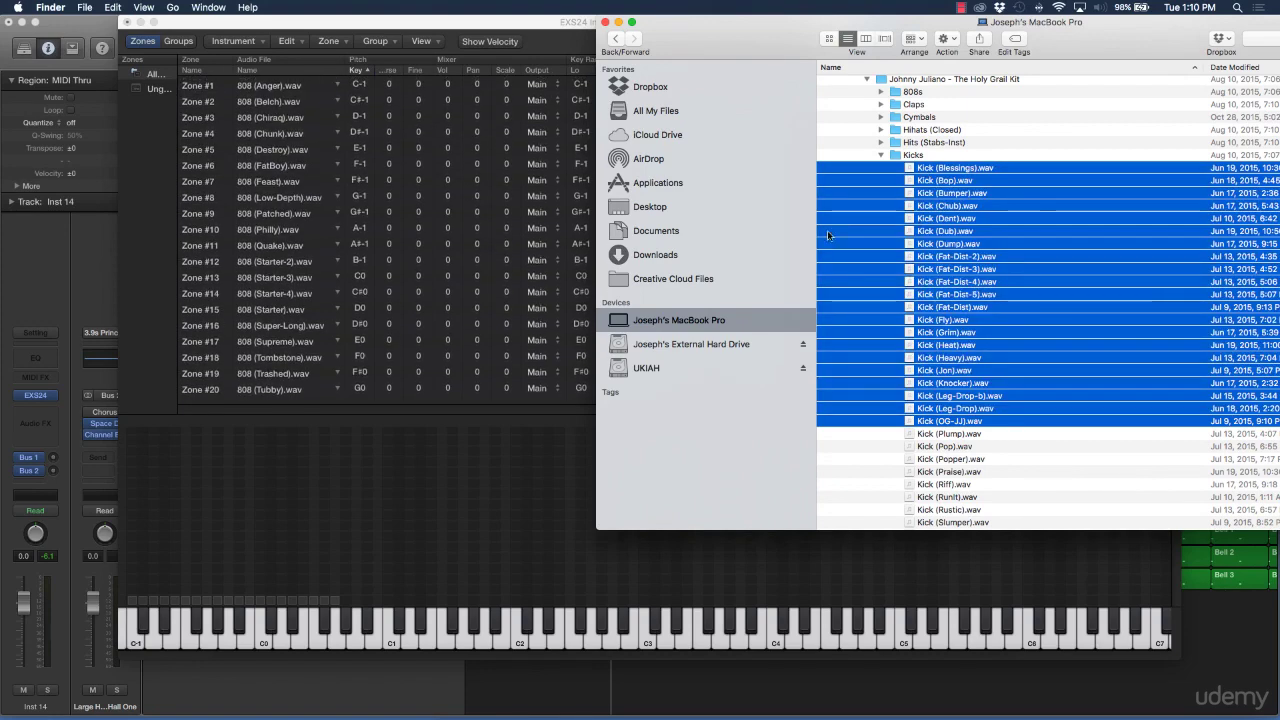
drag(926, 168, 257, 390)
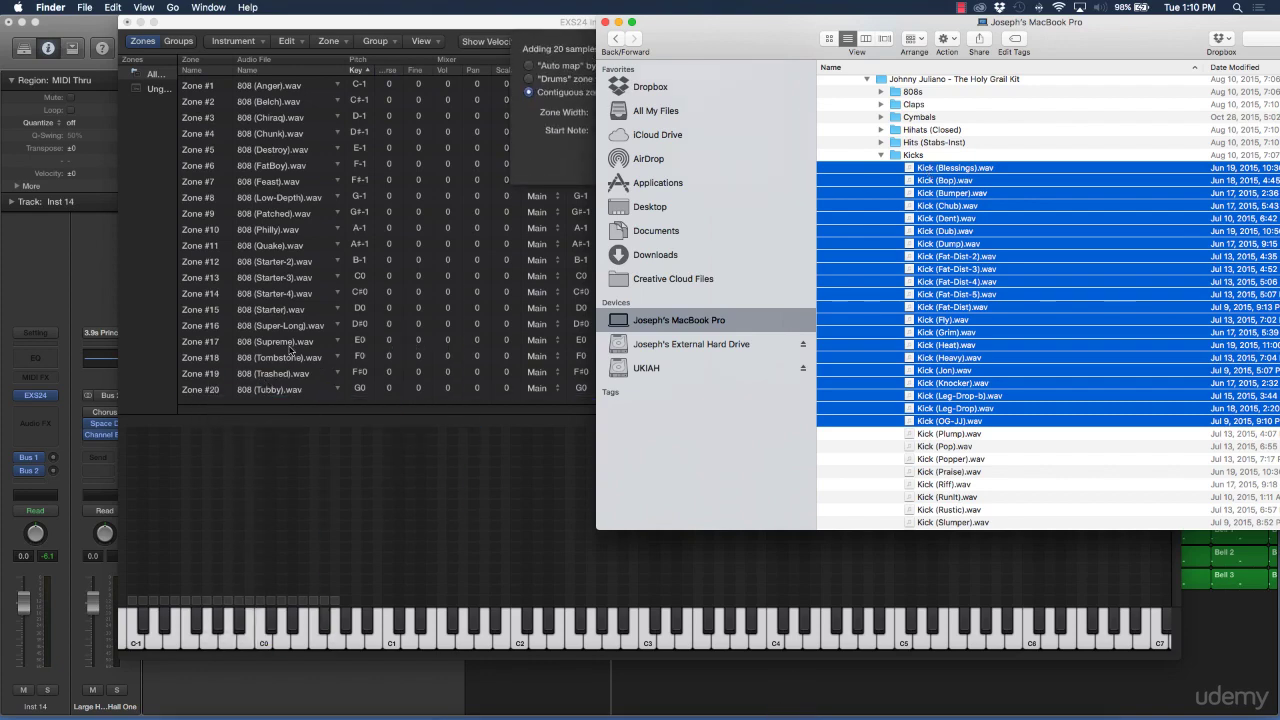
click(555, 27)
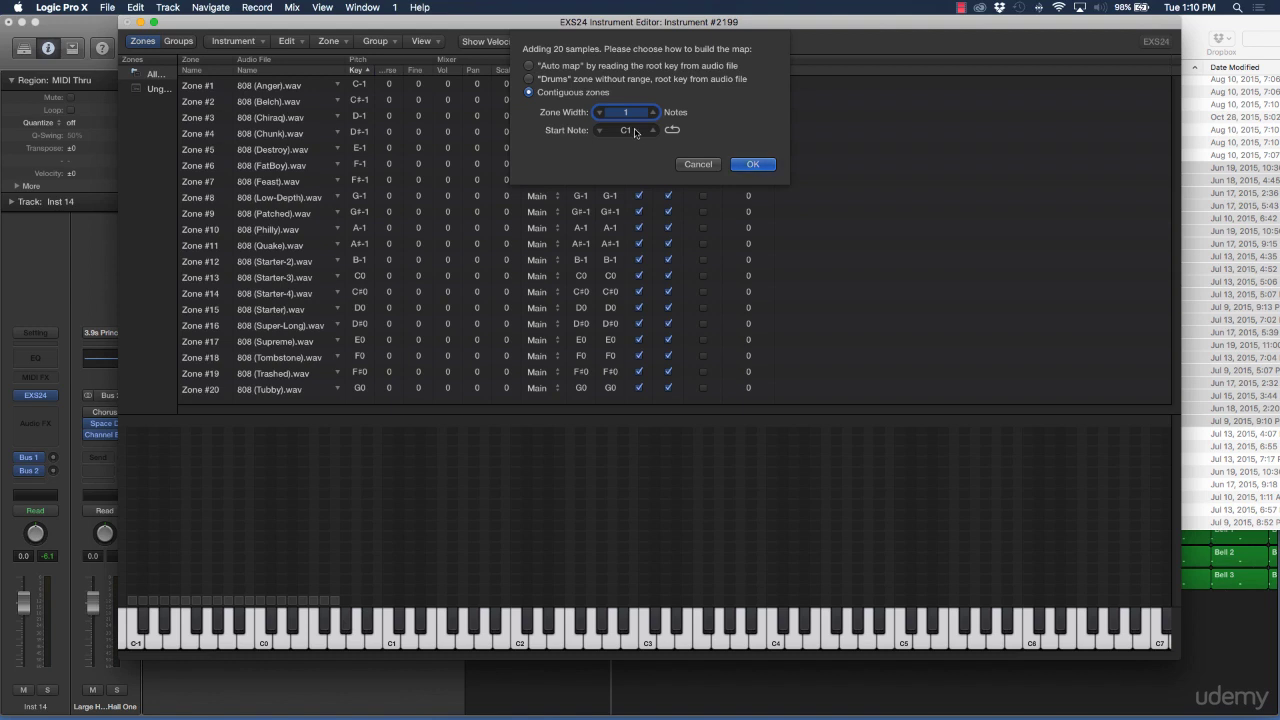
- Map the kick samples as contiguous one-note zones starting at G#0, directly above the last 808
click(600, 130)
click(600, 130)
click(600, 130)
click(600, 130)
click(600, 130)
click(651, 130)
click(756, 166)
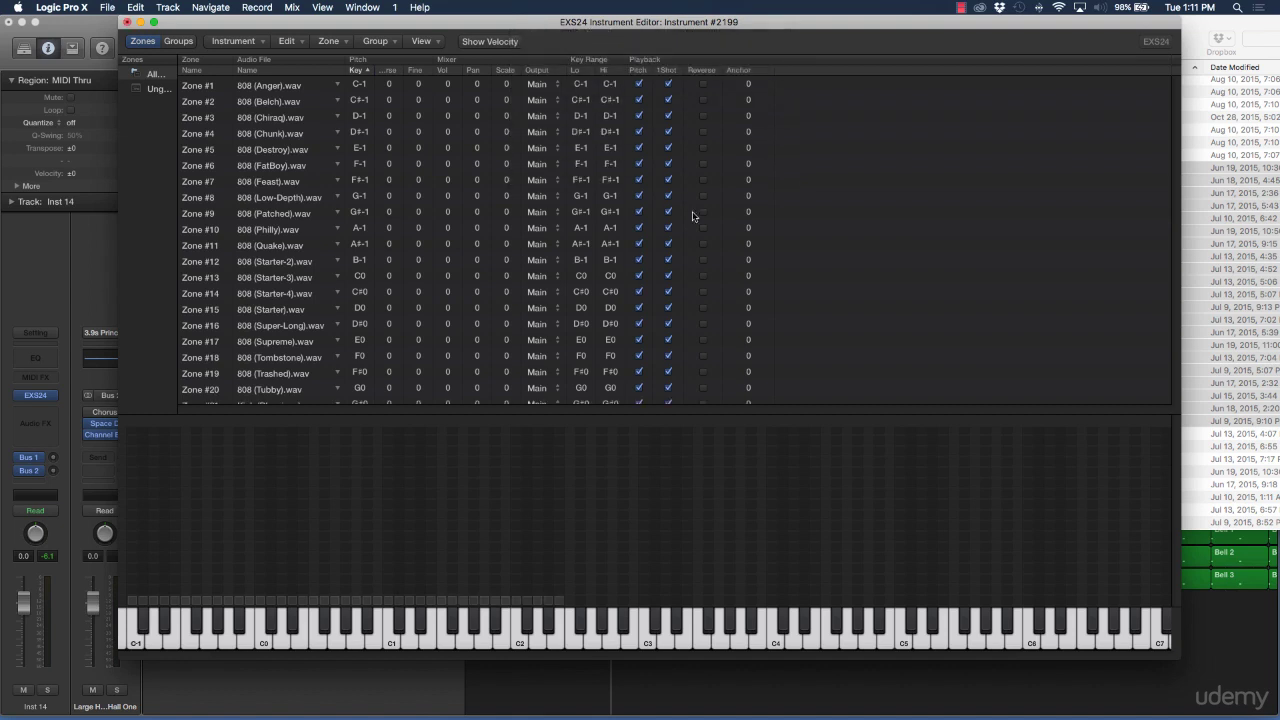
- Audition the newly mapped kick zones one after another up the keyboard
click(335, 640)
click(347, 627)
click(357, 645)
click(376, 648)
click(393, 645)
click(410, 636)
click(429, 646)
click(447, 645)
click(454, 627)
click(477, 643)
- Switch to Finder and add Clap (2Short).wav through Clap (Snapper).wav from the kit's Claps folder to the EXS24 zone list
click(1206, 24)
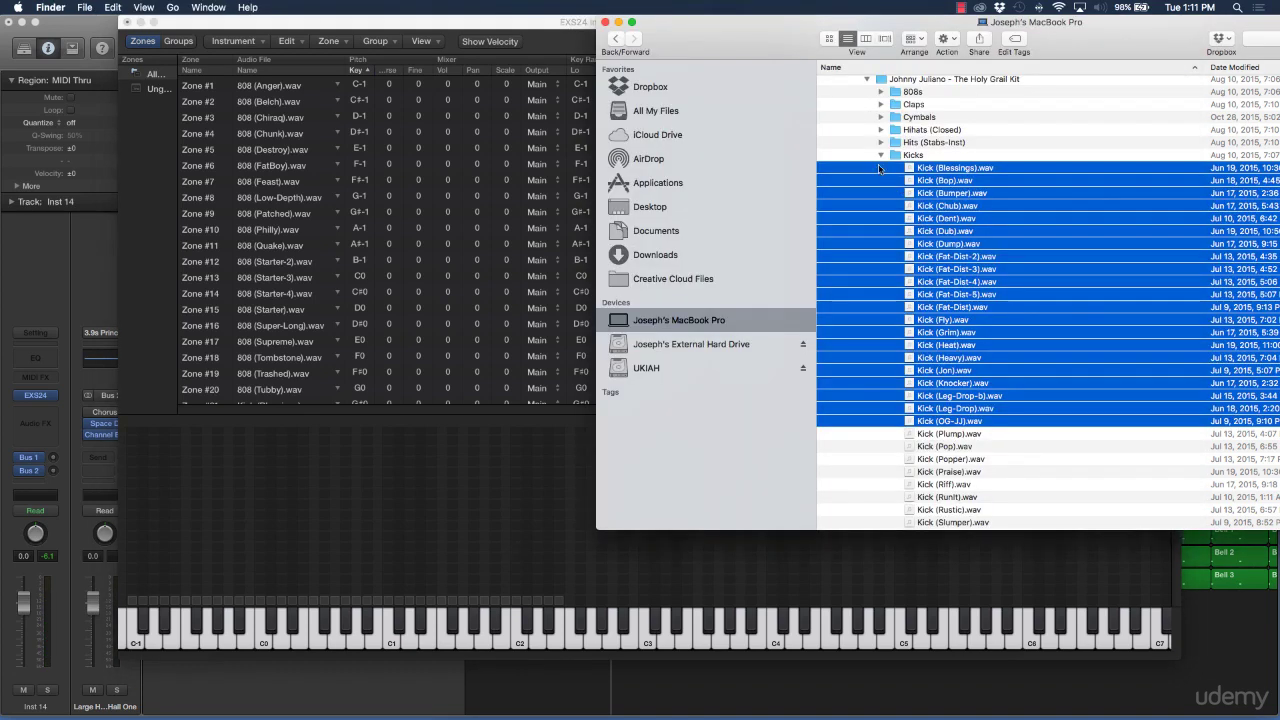
click(881, 155)
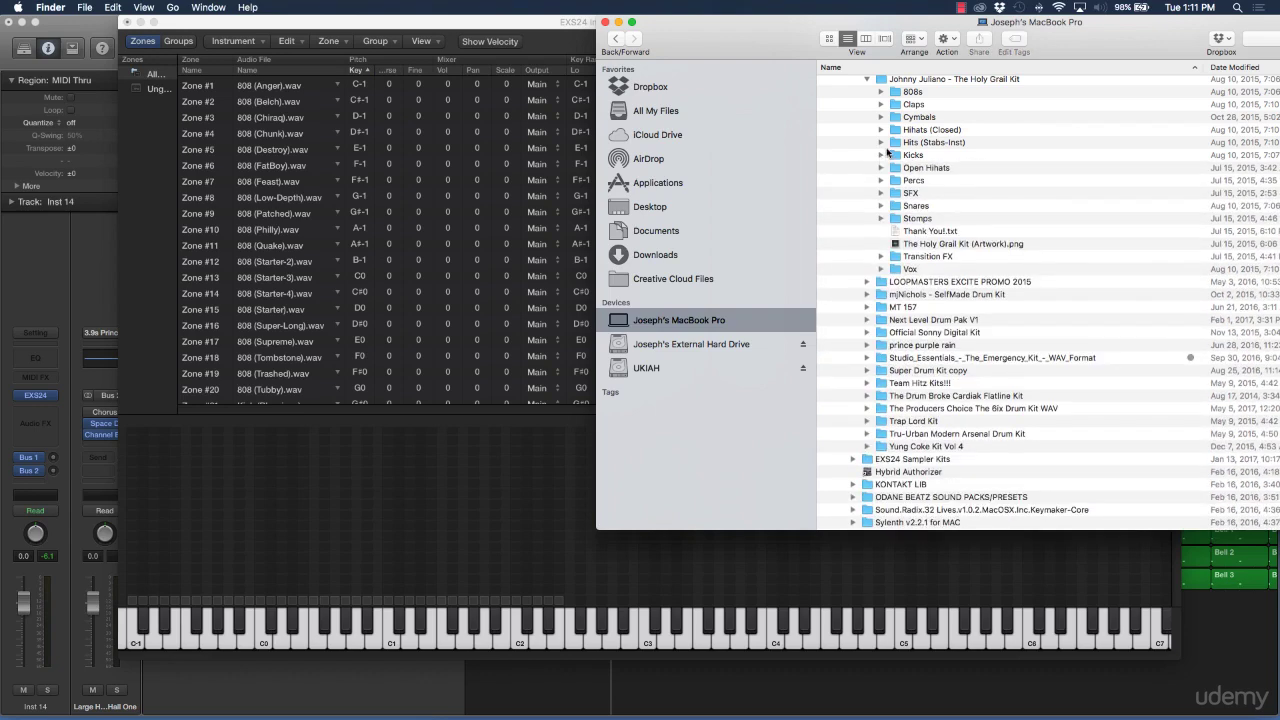
click(881, 104)
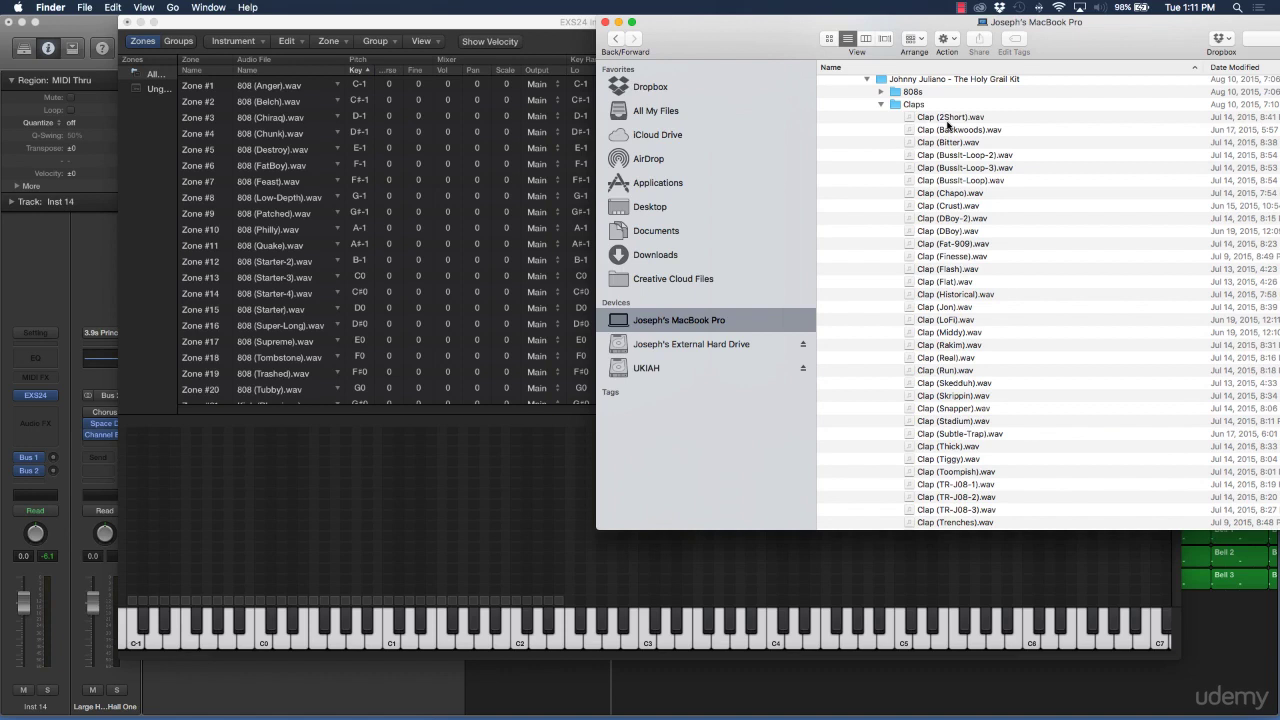
click(954, 407)
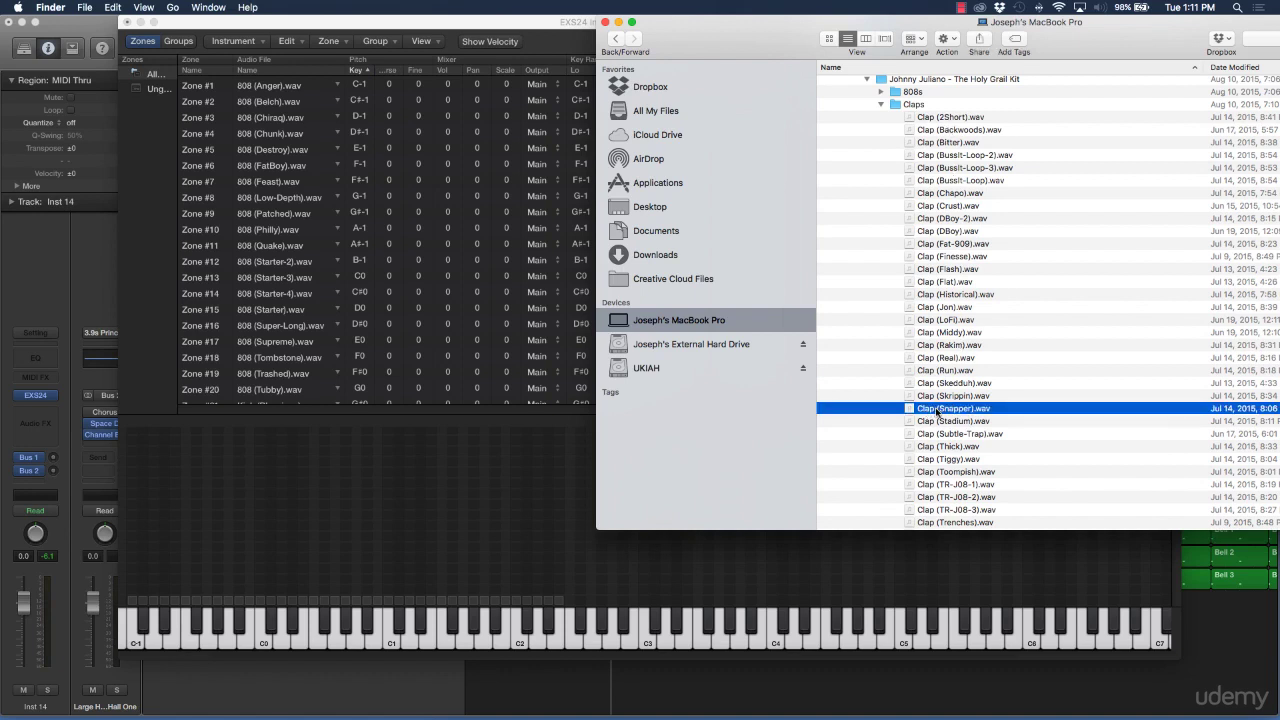
shift+click(930, 118)
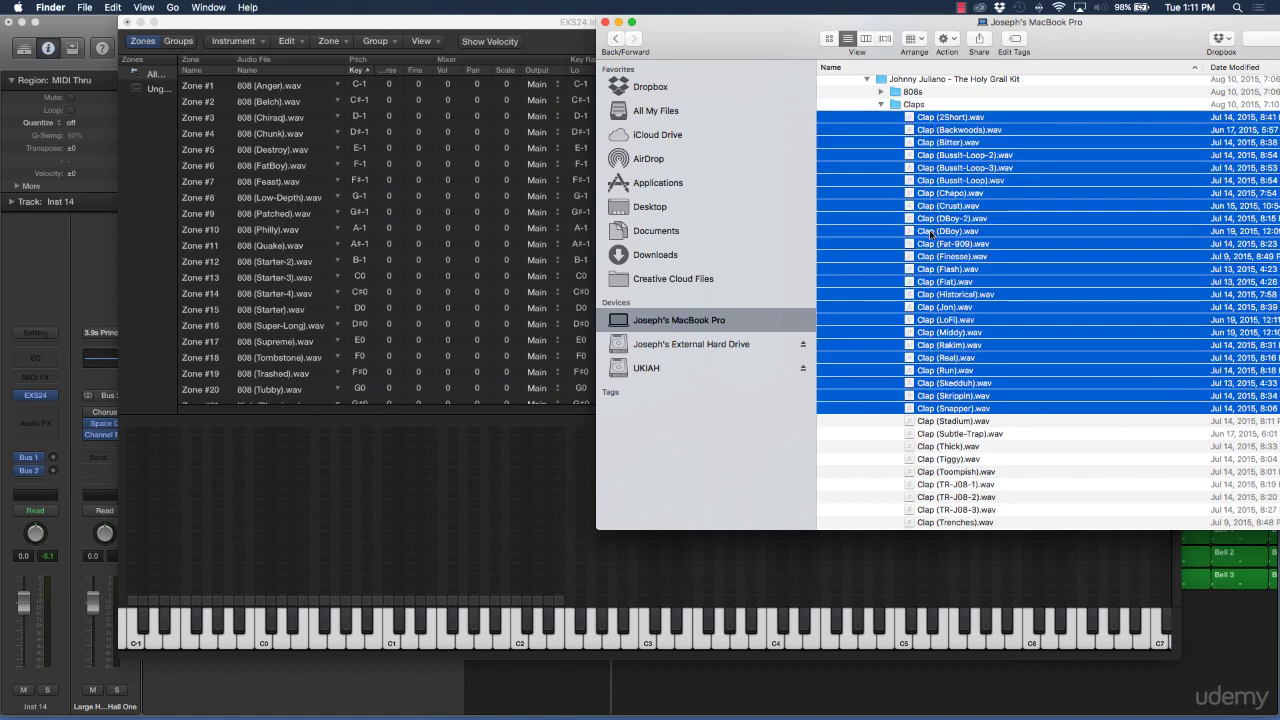
drag(942, 298, 305, 292)
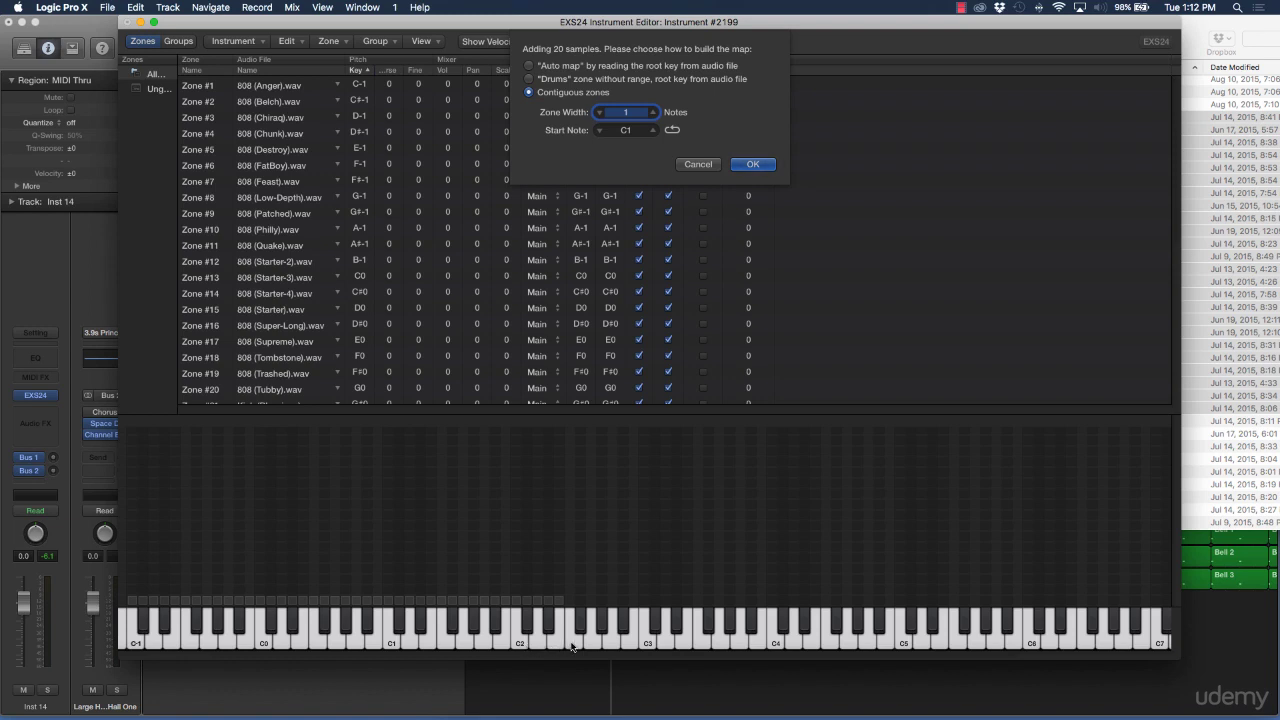
- Map the clap samples as contiguous one-note zones starting at F2, directly above the last kick
click(652, 130)
click(652, 130)
click(652, 130)
click(652, 130)
click(652, 130)
click(652, 130)
click(752, 164)
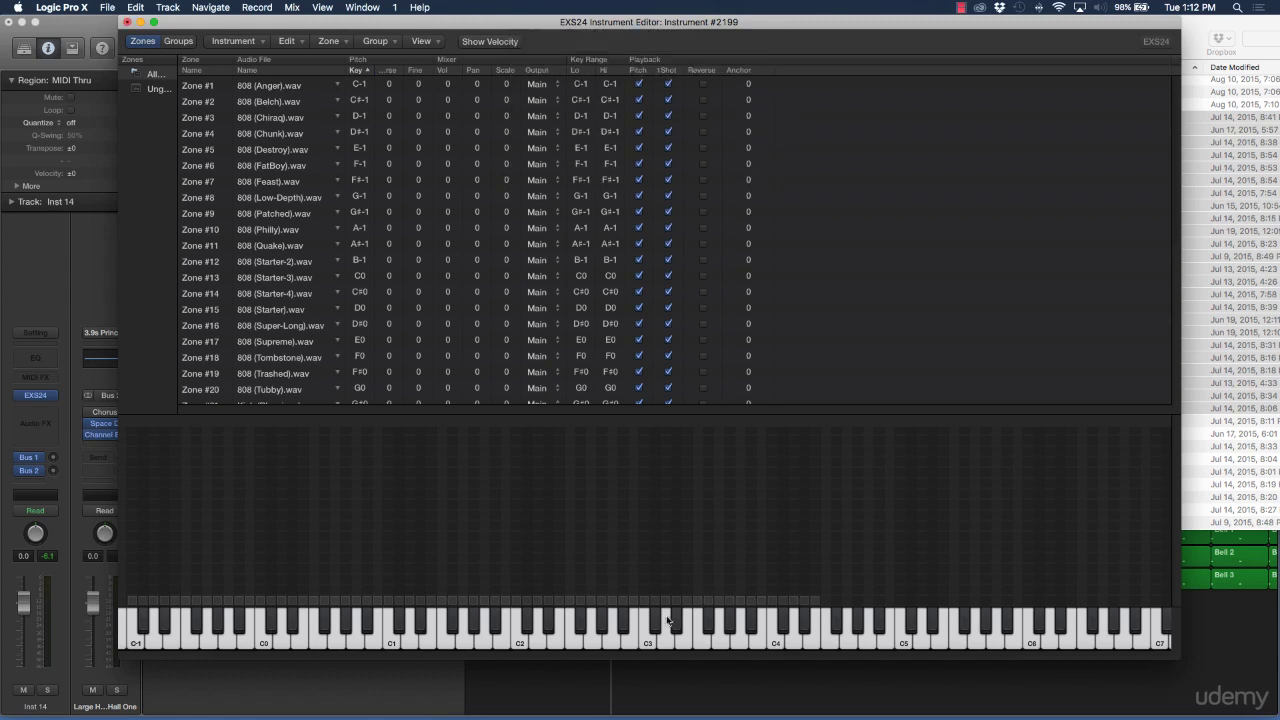
- Audition several clap zones up to C4 on the keyboard and review the kick and clap entries in the zone list
scroll(773, 592, right, 5)
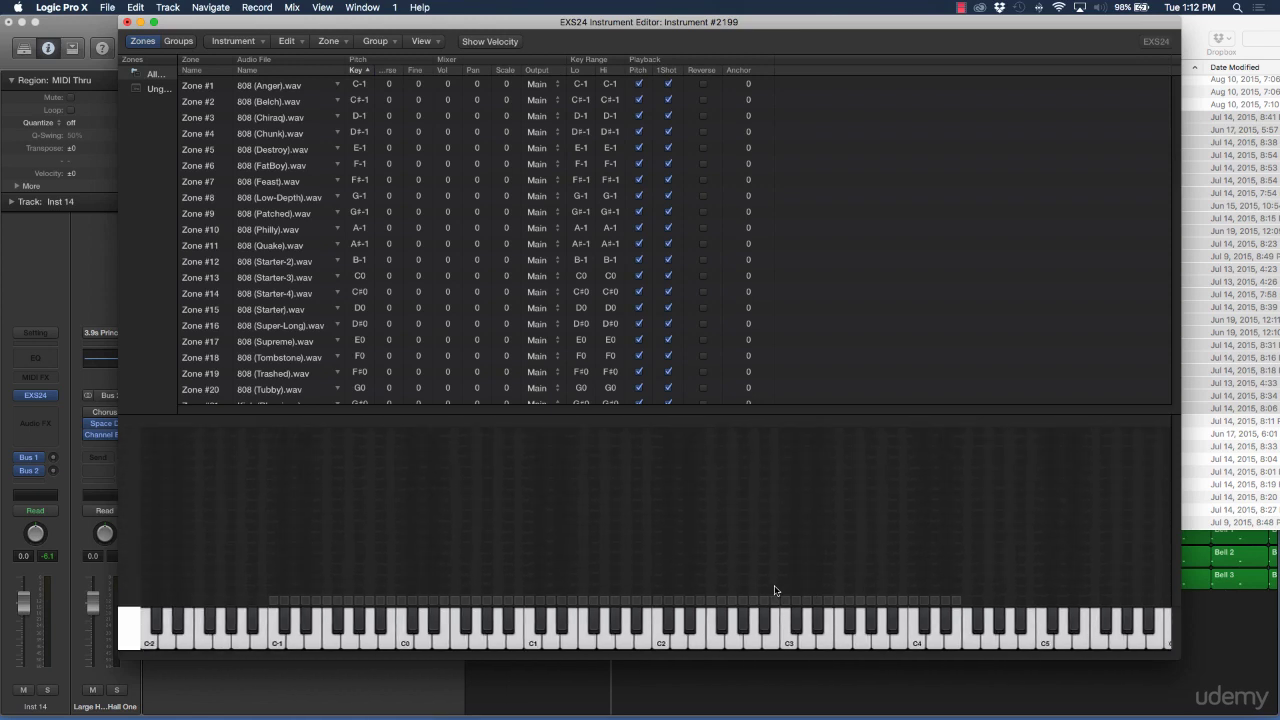
scroll(782, 580, right, 3)
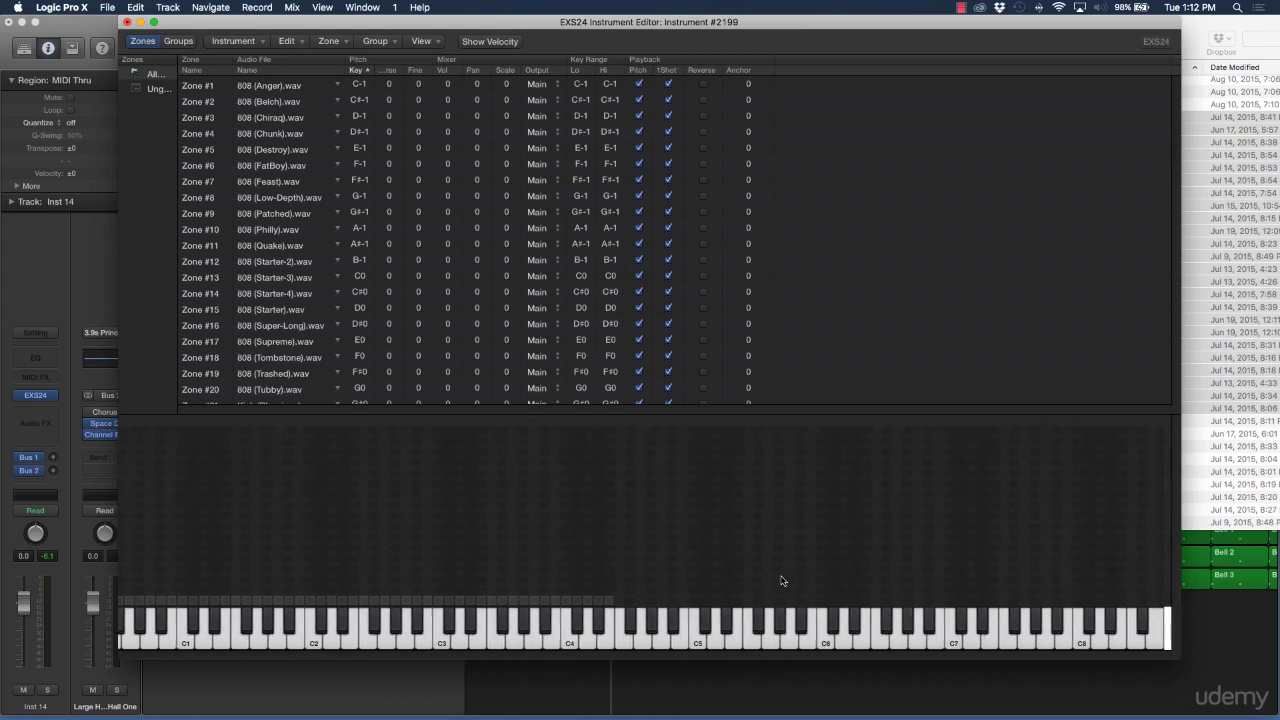
click(451, 642)
click(468, 642)
click(502, 642)
click(542, 642)
click(572, 645)
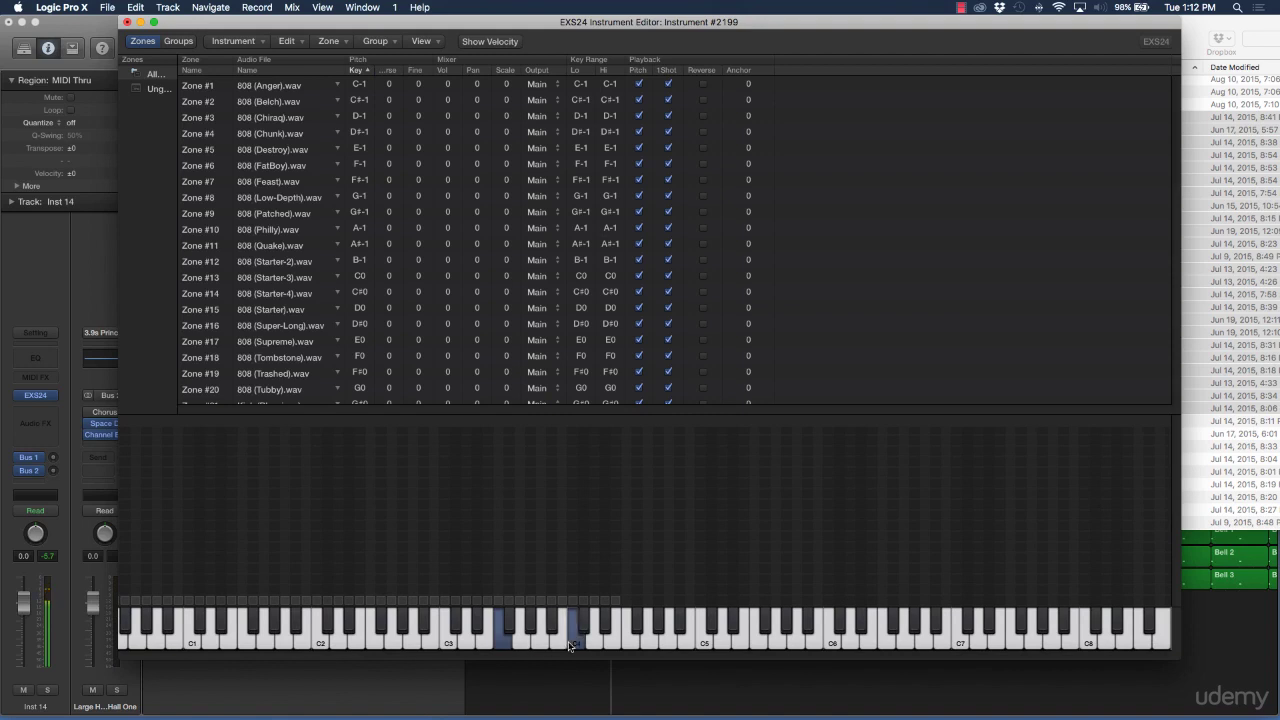
scroll(541, 229, down, 6)
- Switch to Finder and add Snare (Air).wav through Snare (LihWo).wav from the kit's Snares folder to the EXS24 zone list
click(1206, 20)
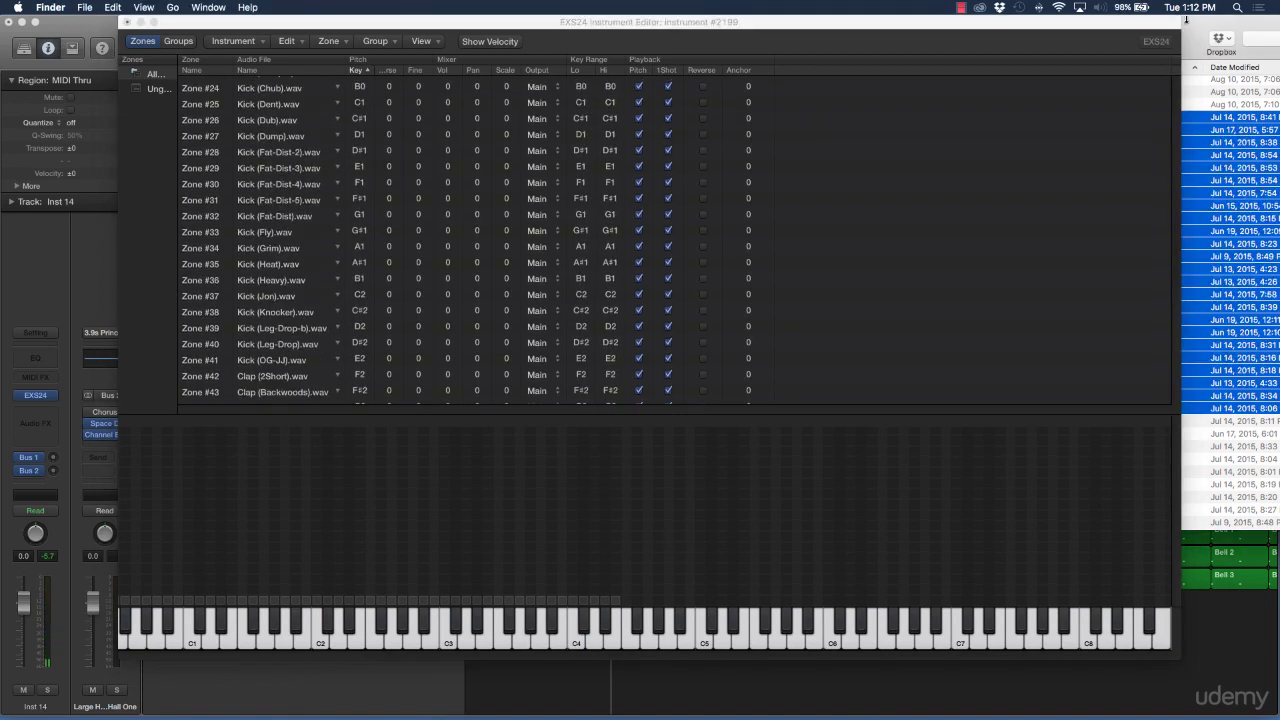
scroll(890, 313, up, 5)
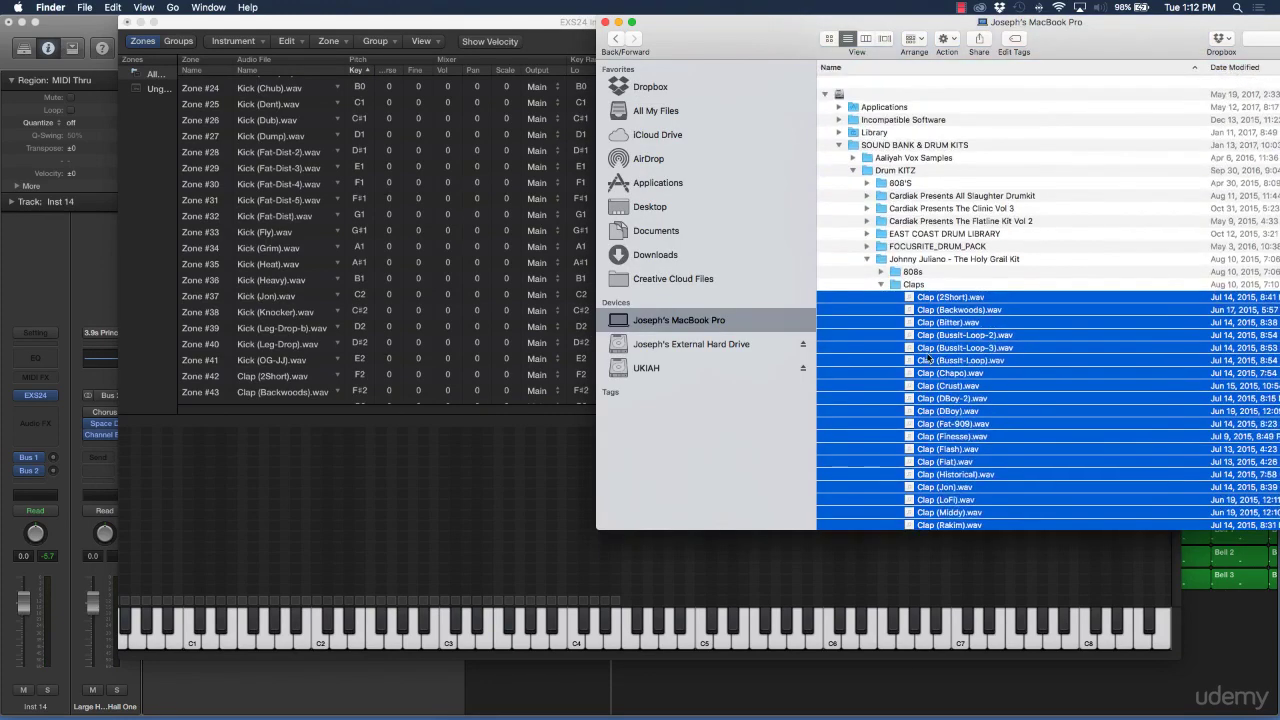
click(881, 273)
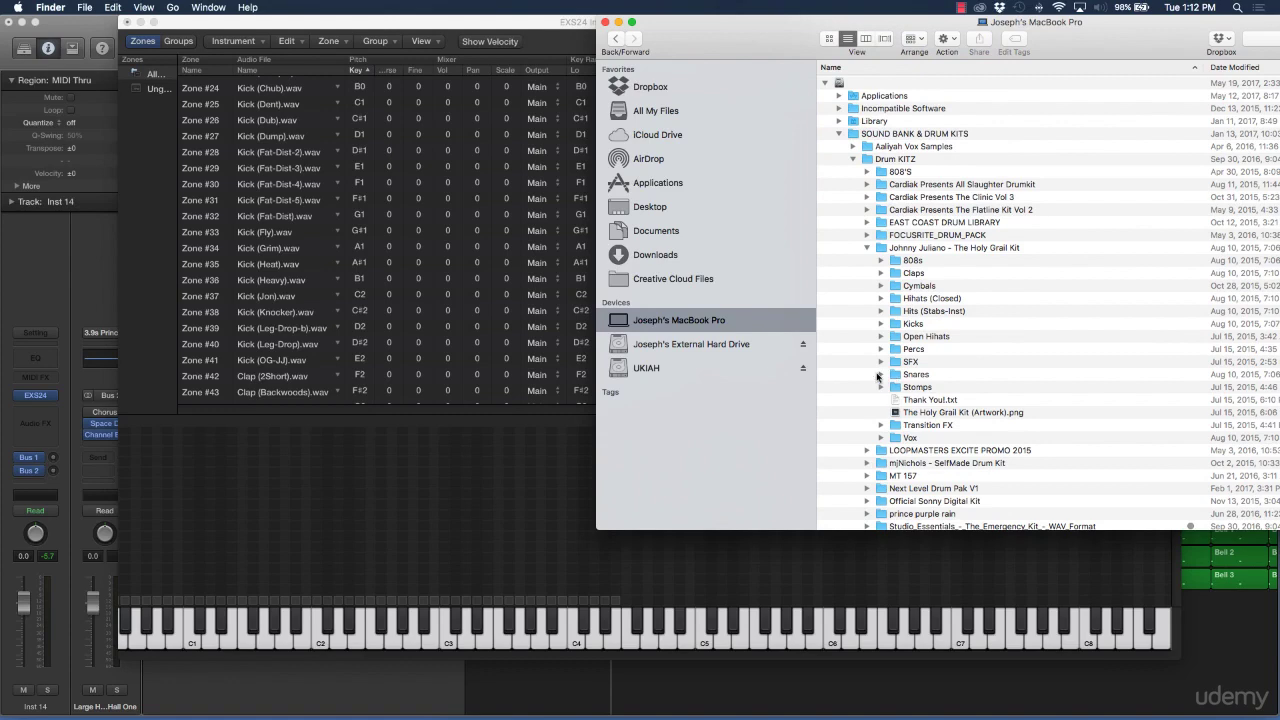
click(880, 376)
scroll(910, 378, down, 5)
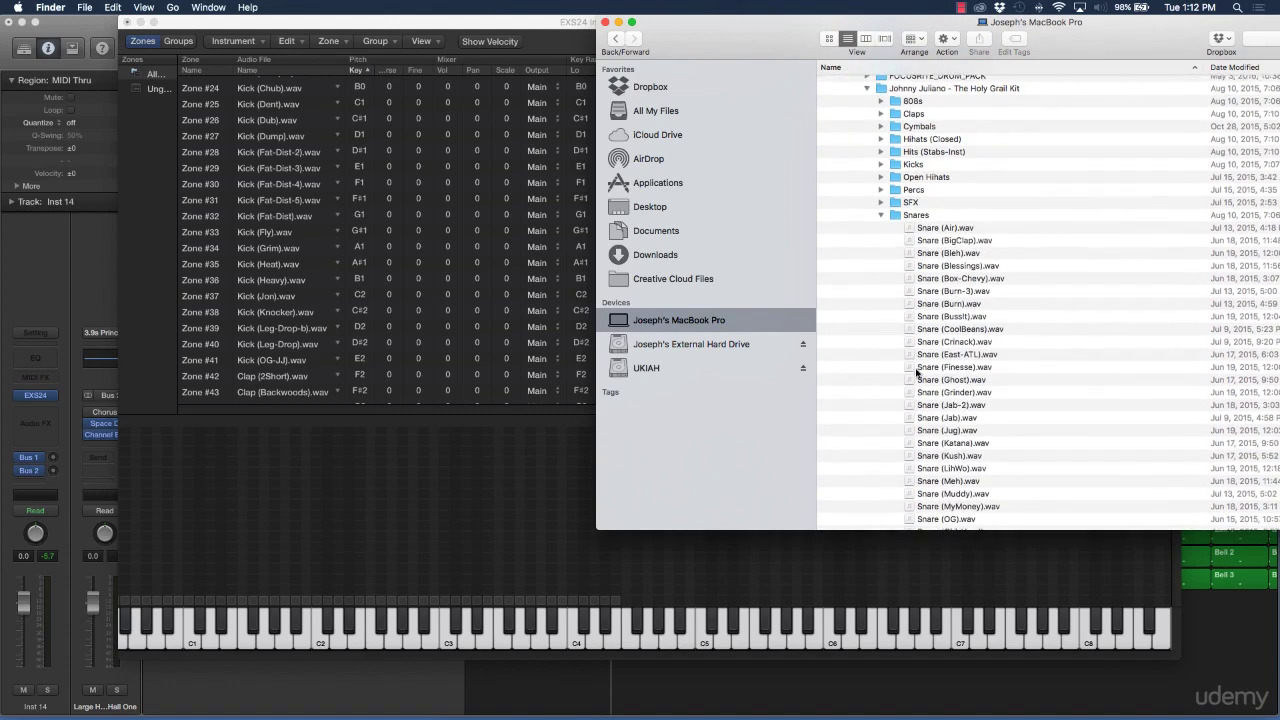
click(944, 451)
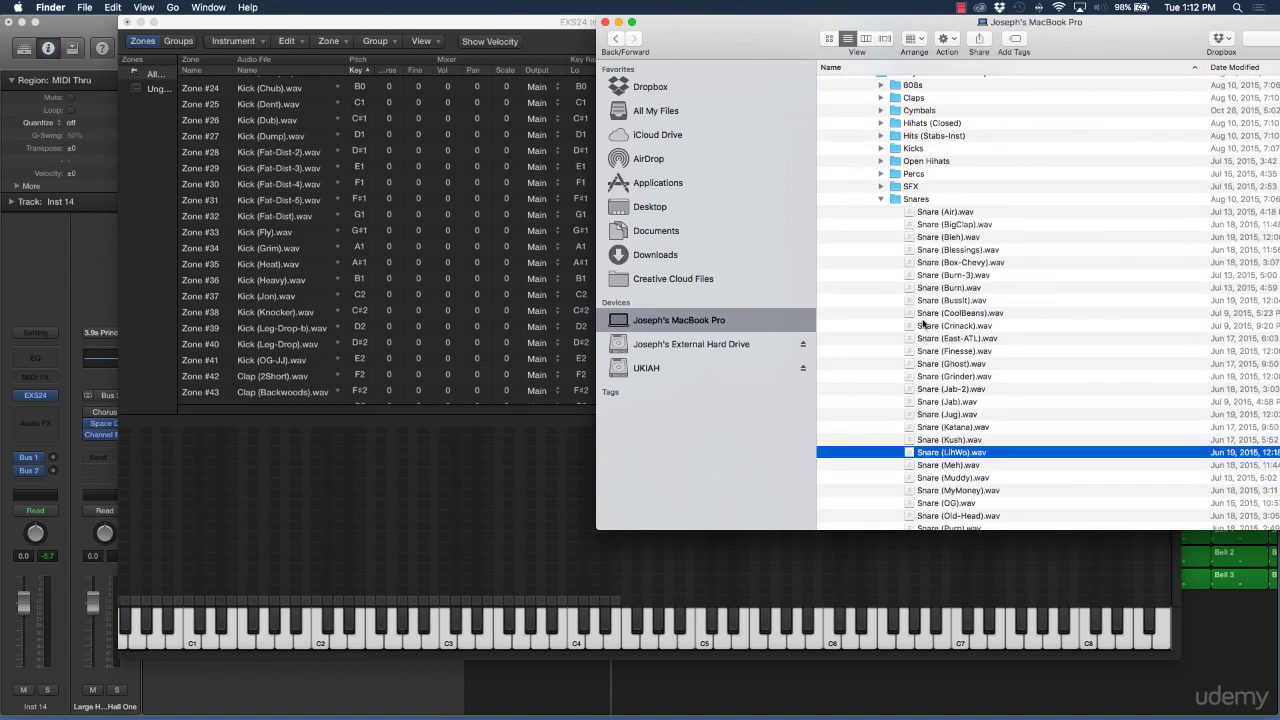
shift+click(942, 213)
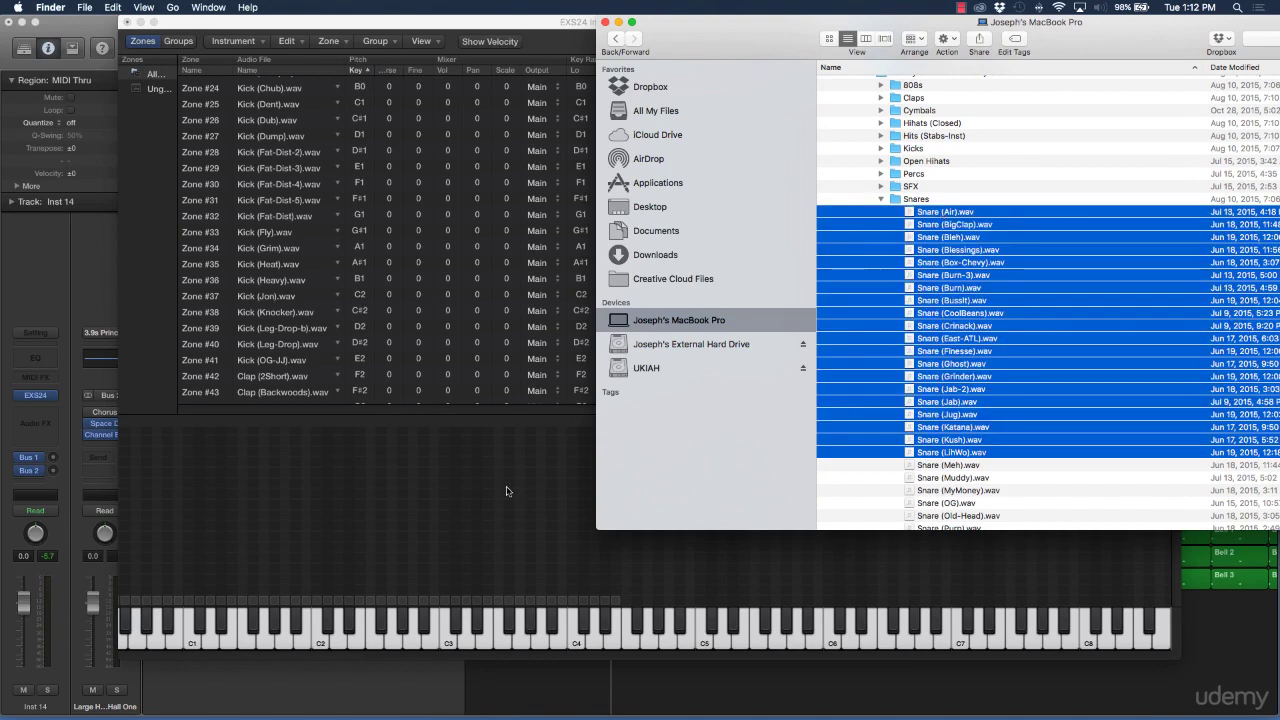
drag(948, 296, 330, 226)
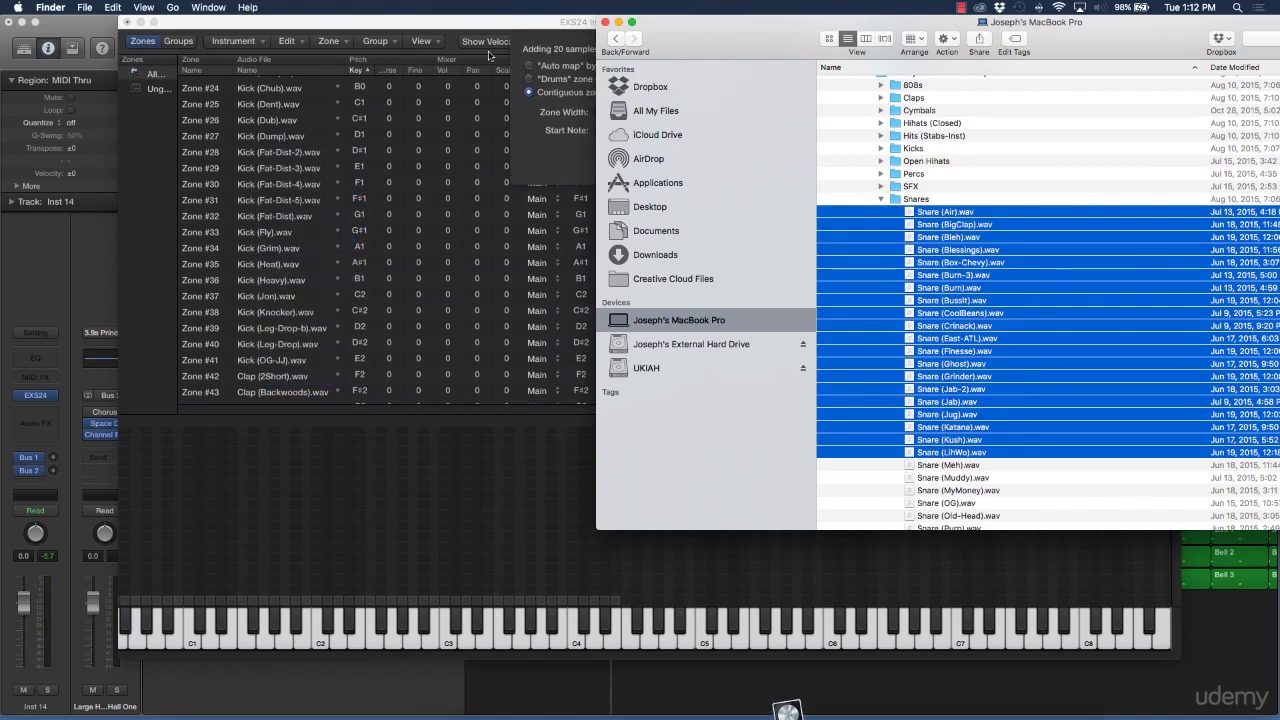
click(511, 26)
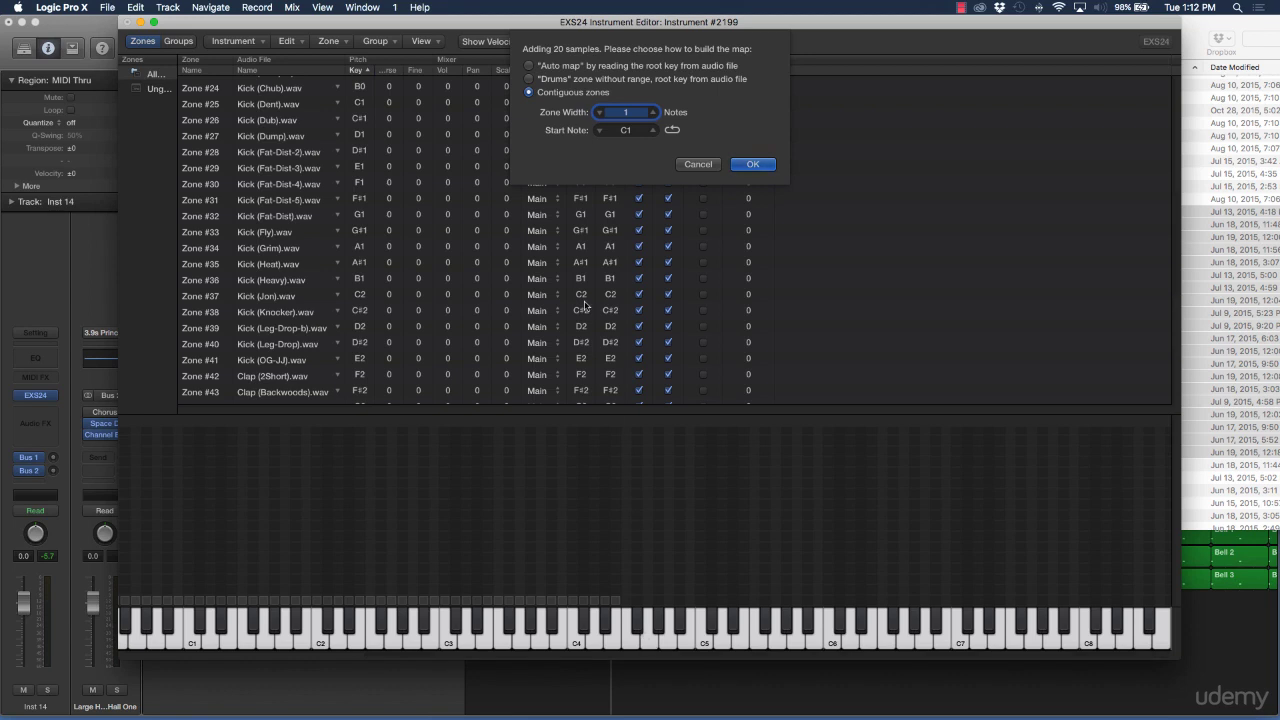
- Map the snare samples as contiguous one-note zones starting at F4, the first free key above the claps
key(Tab)
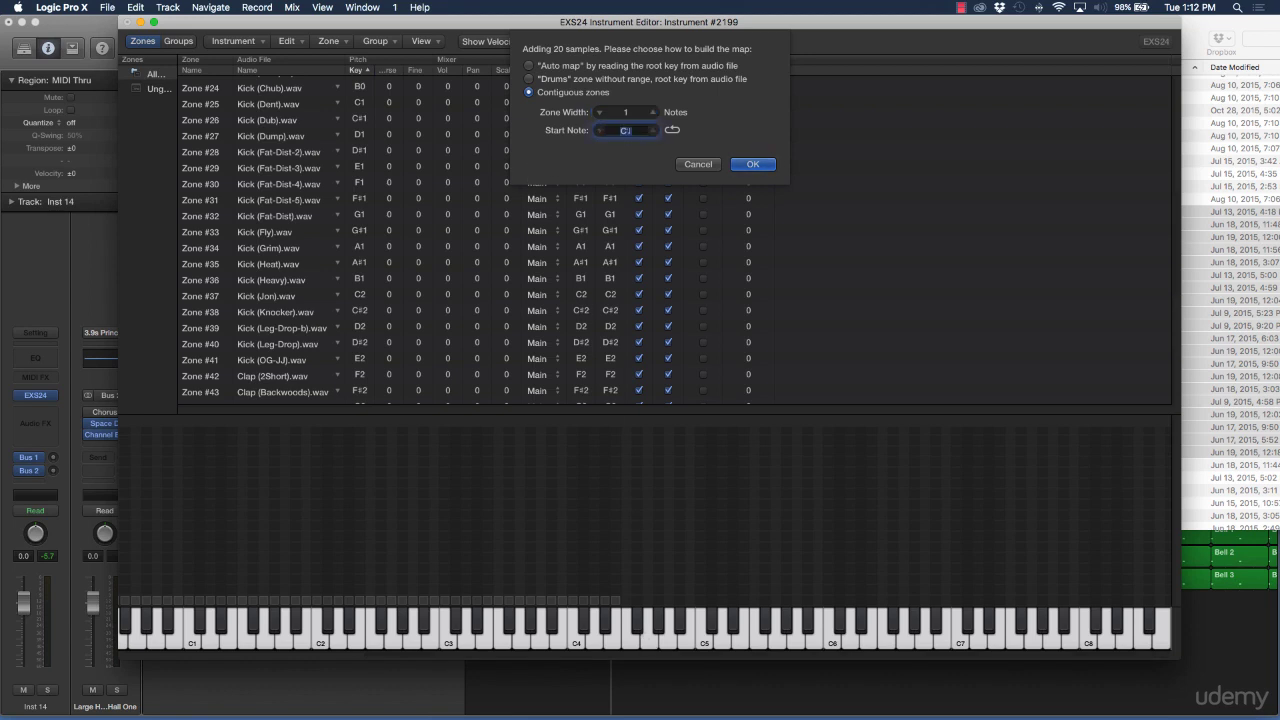
text(c1)
key(Tab)
click(751, 165)
- Audition the first few snare zones on the keyboard from F4 upward
click(631, 638)
click(650, 638)
click(662, 625)
click(668, 638)
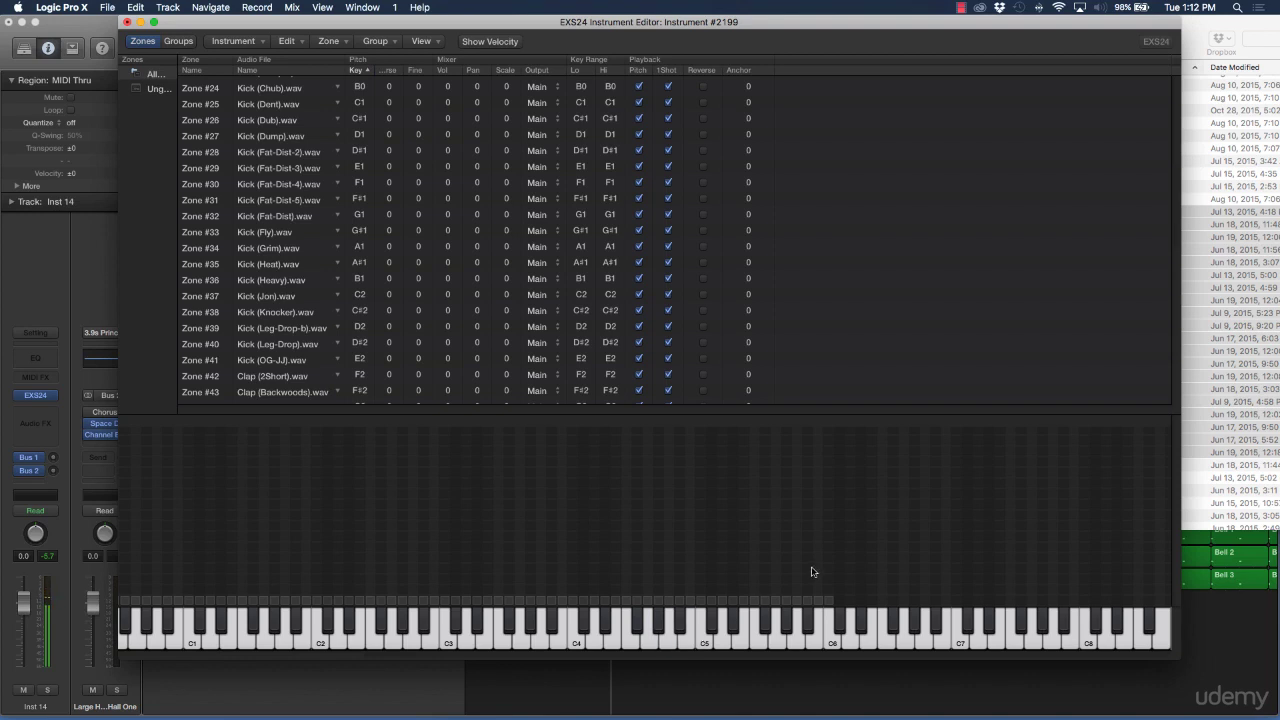
- Switch to Finder, collapse the kit's Snares folder and expand its Hihats (Closed) folder
click(1178, 32)
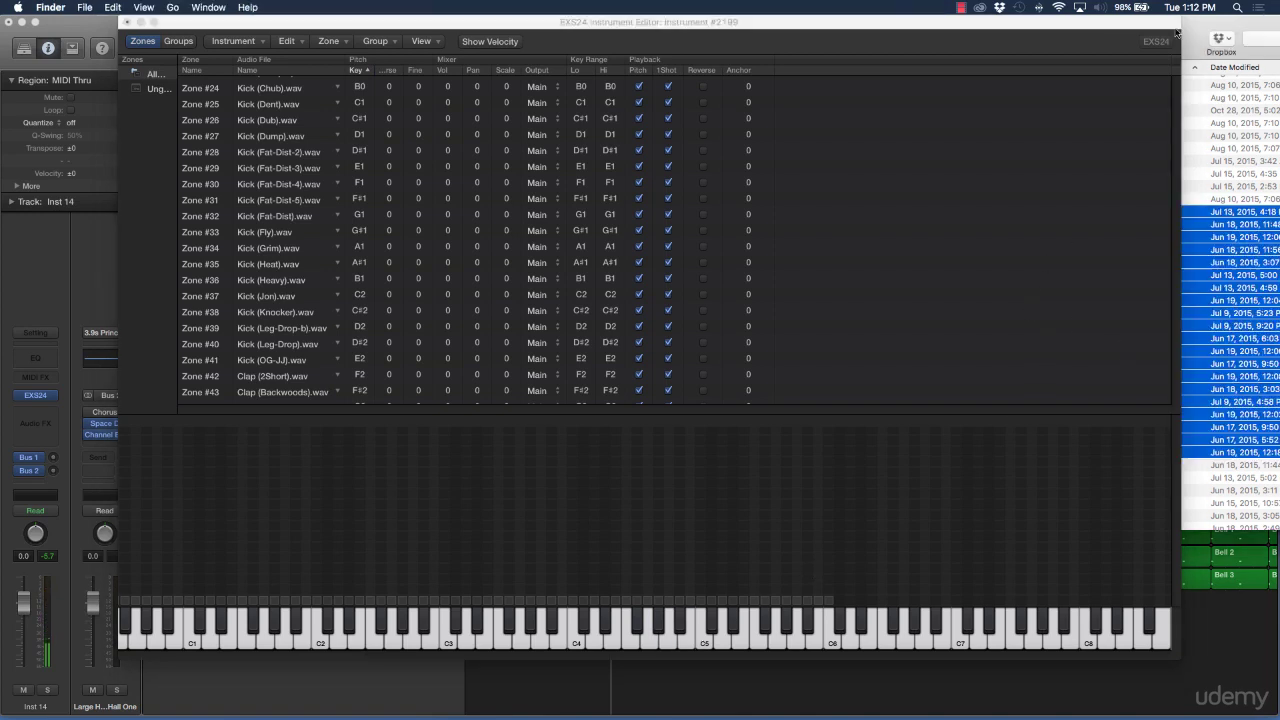
click(1207, 31)
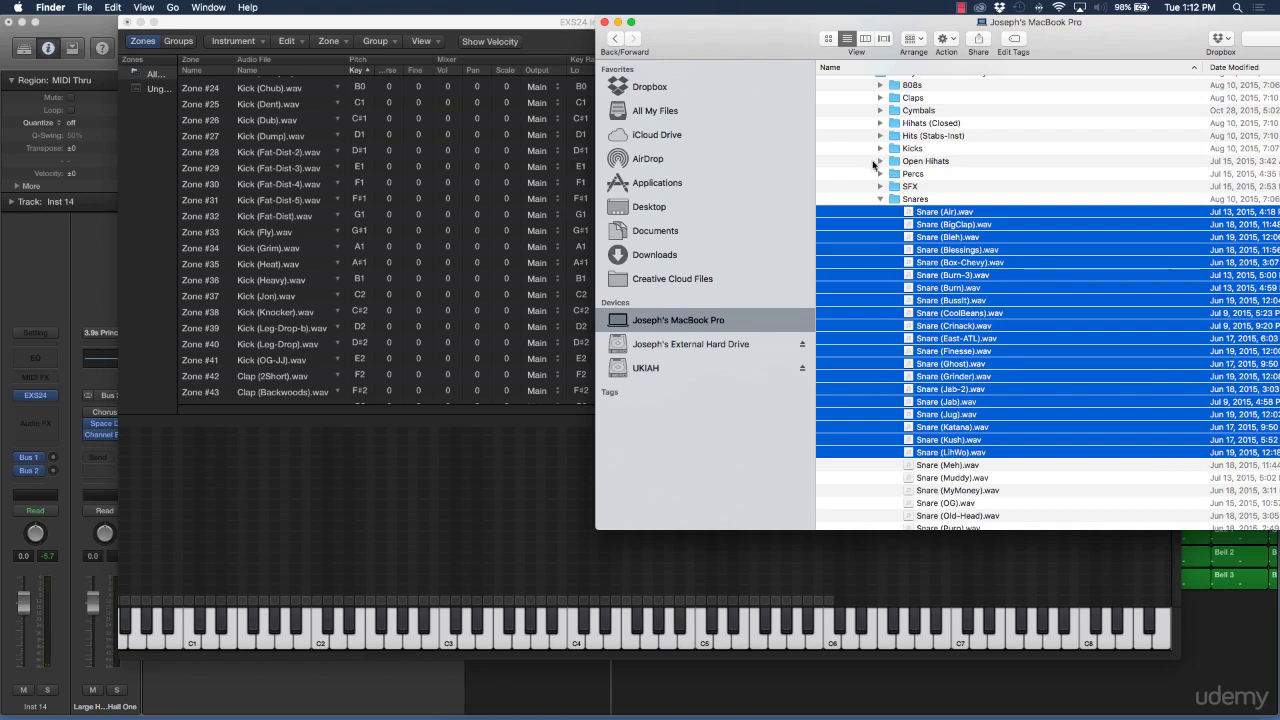
click(881, 199)
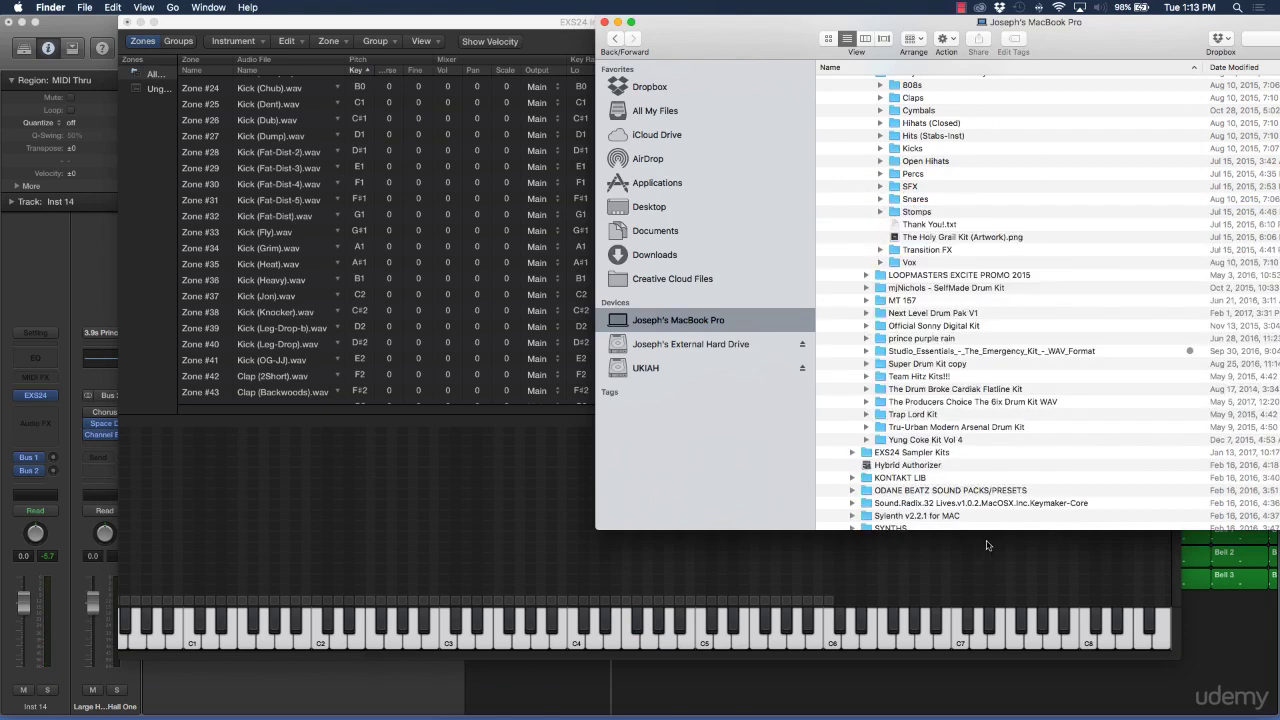
click(880, 123)
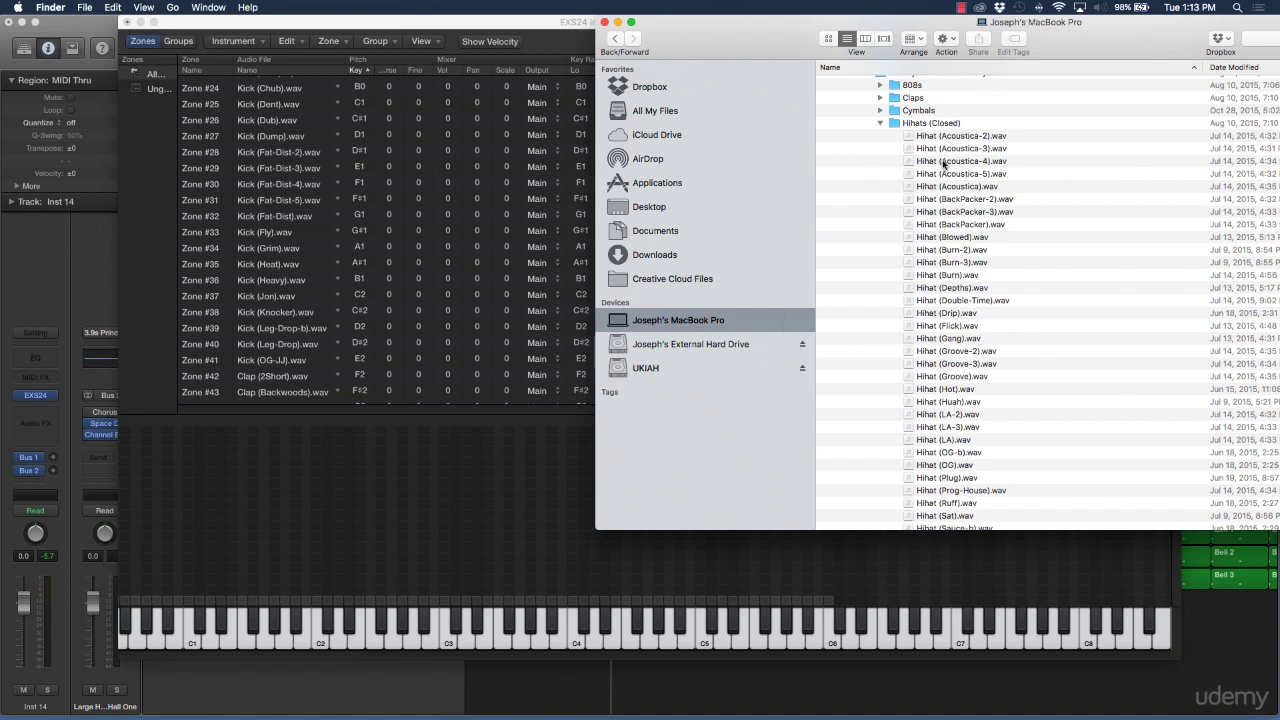
click(943, 162)
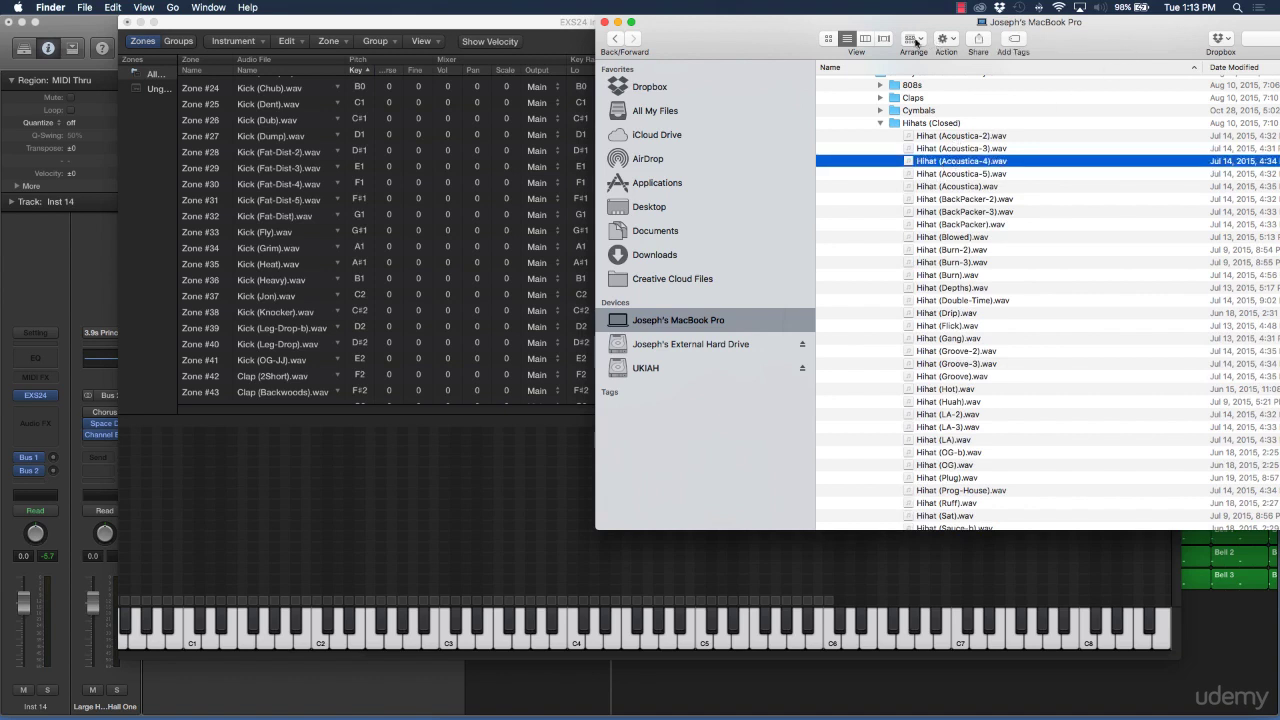
- Show Finder in columns and browse through SOUND BANK & DRUM KITS and Drum KITZ to the Holy Grail Kit's Hihats (Closed) folder
click(865, 39)
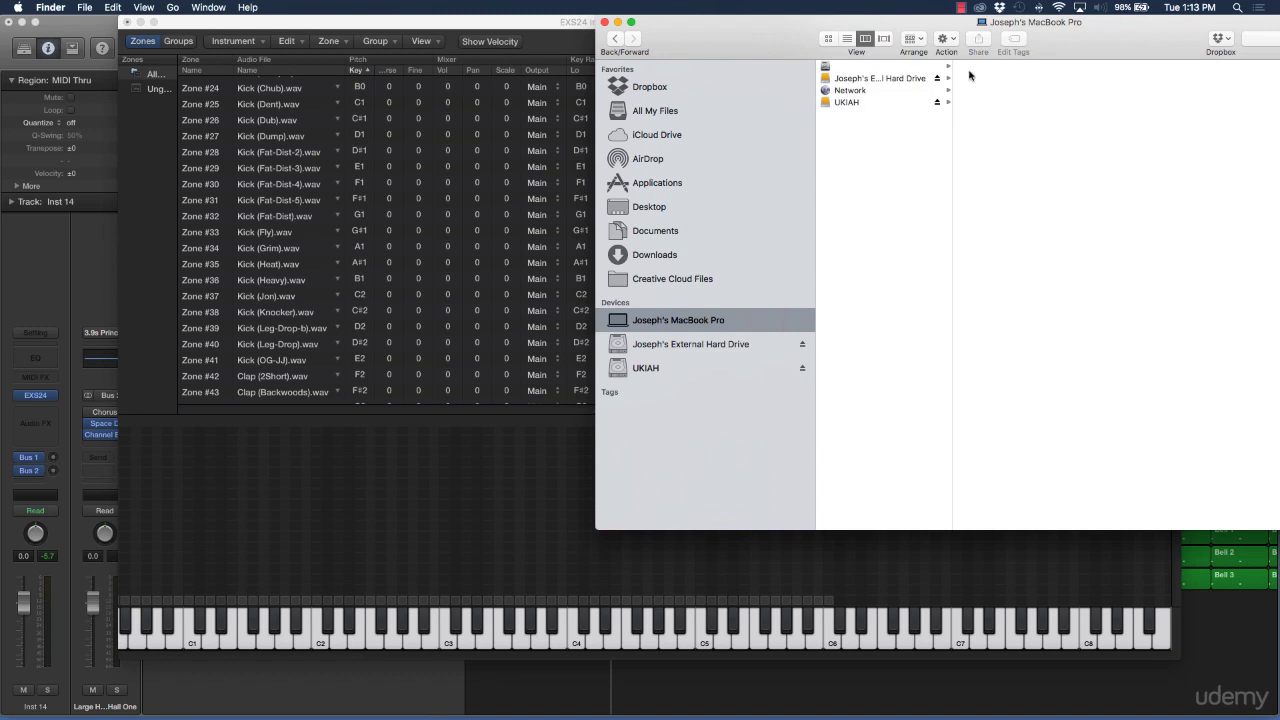
click(855, 66)
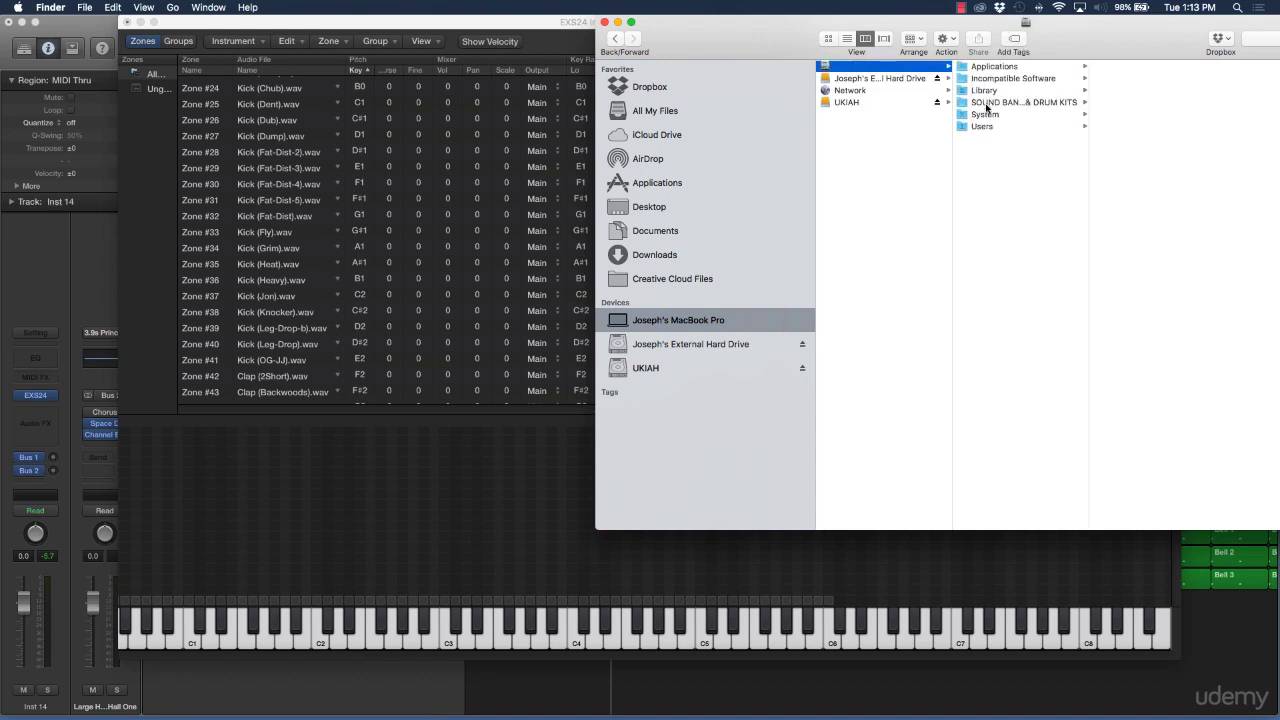
click(1000, 102)
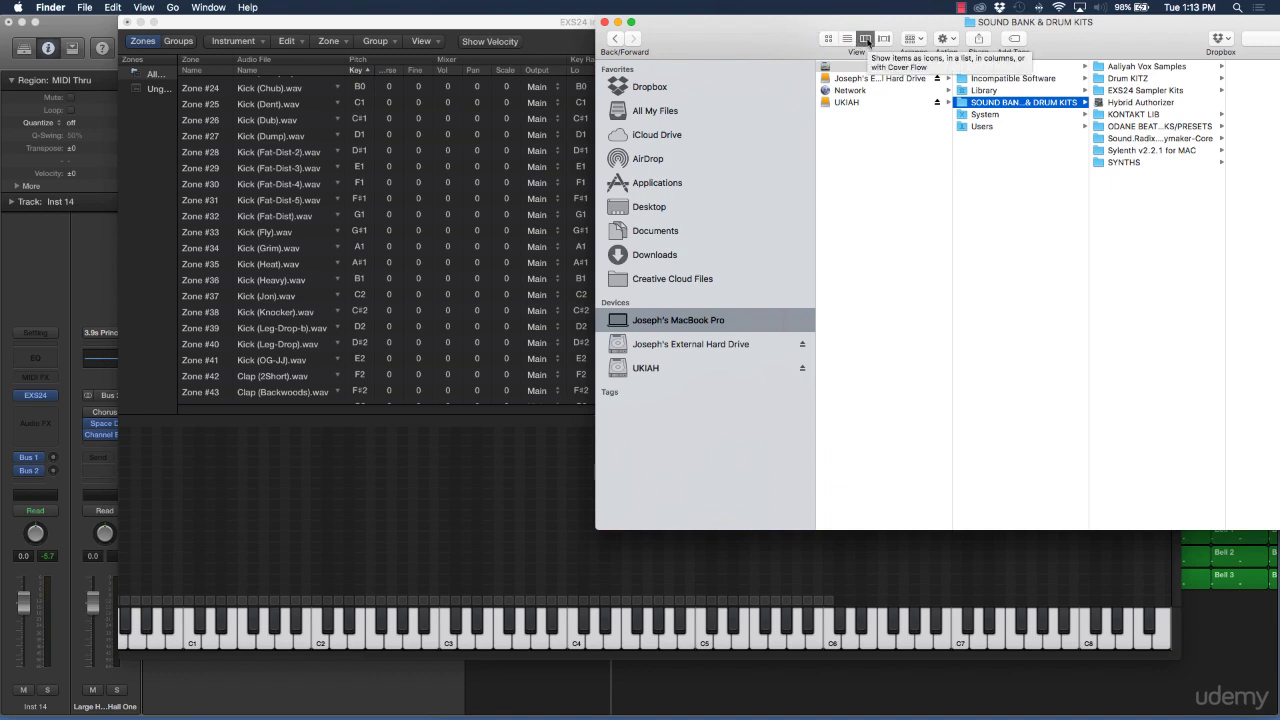
click(1128, 79)
drag(1158, 44, 867, 28)
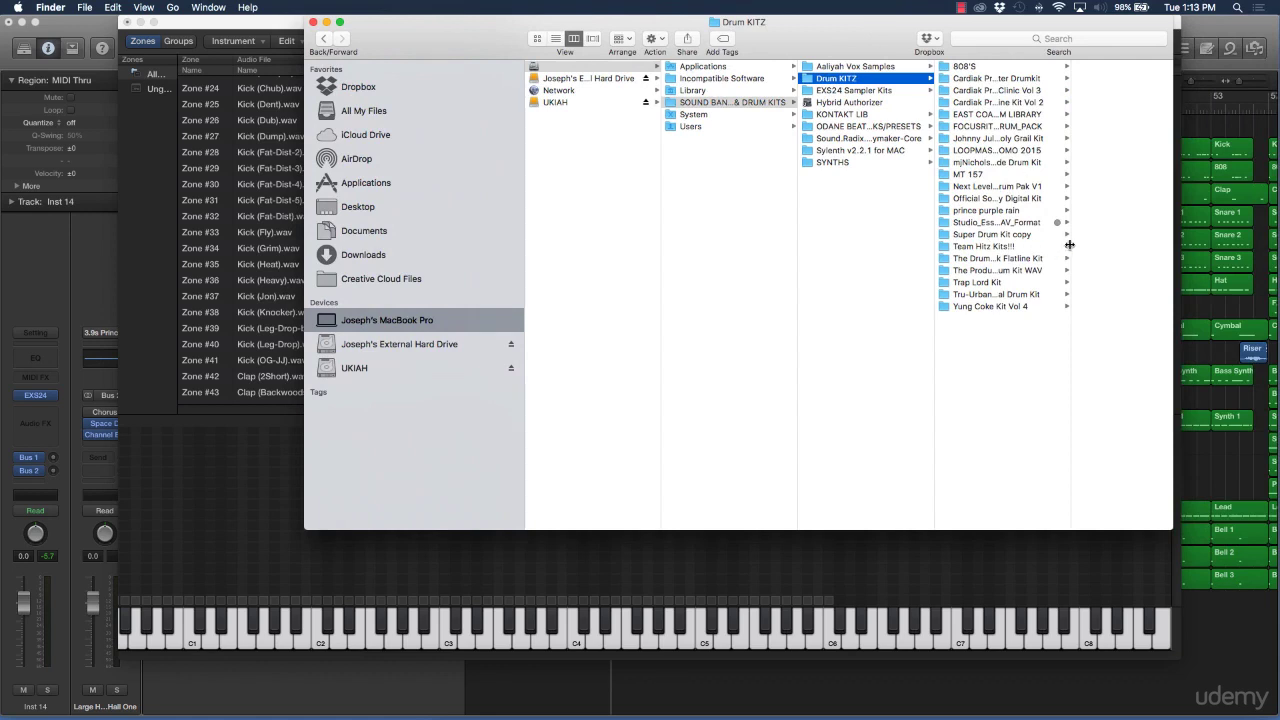
click(977, 141)
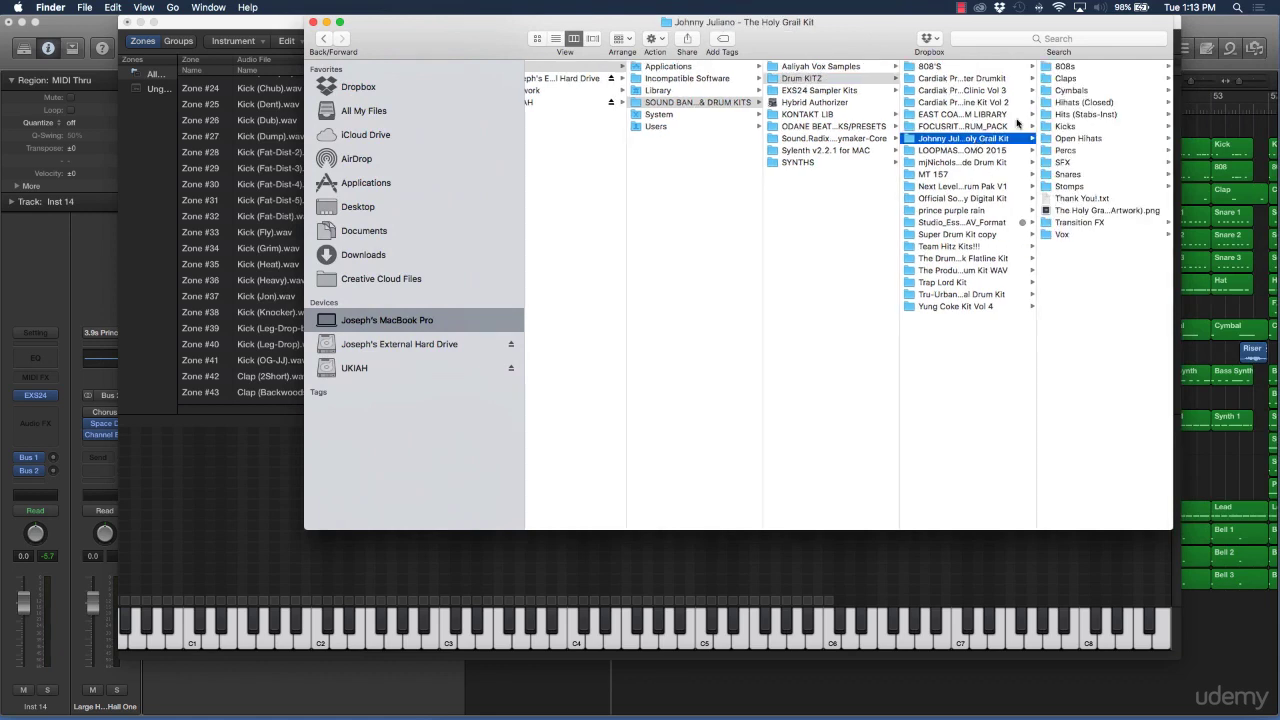
click(1060, 103)
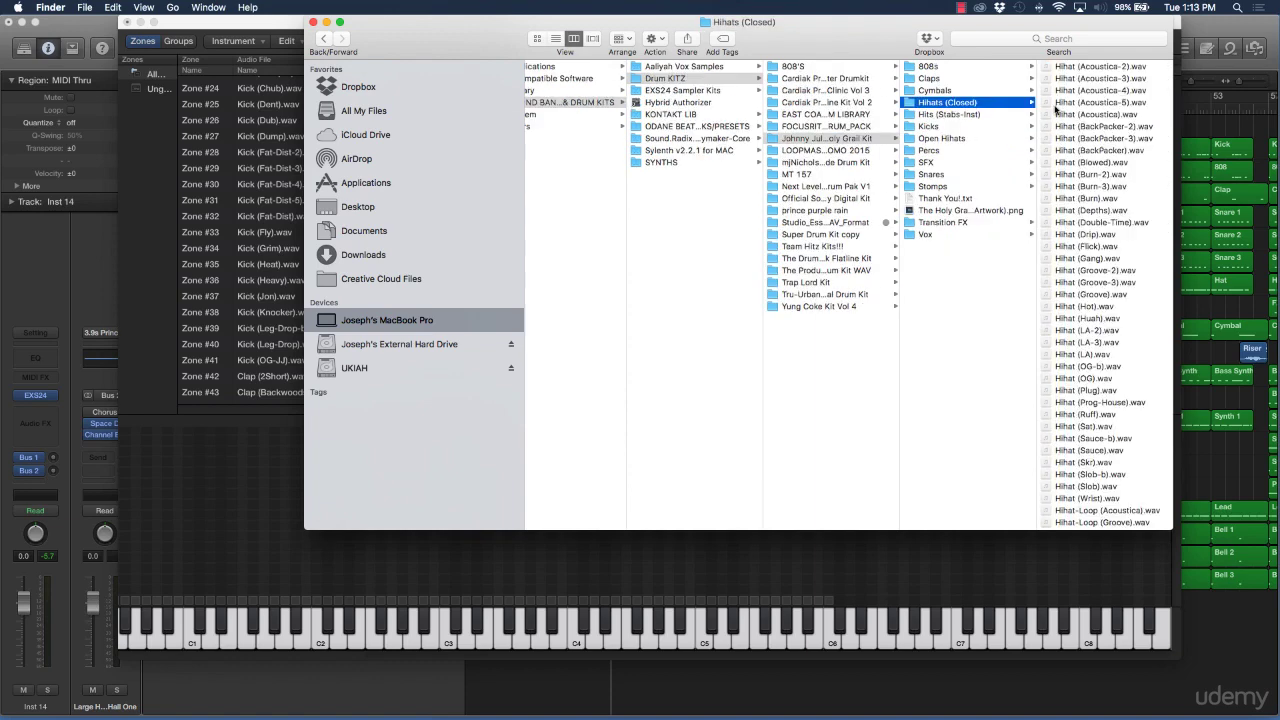
- Preview Hihat (Acoustica-4).wav and Hihat (Acoustica-5).wav in Finder
click(1069, 91)
mouse_move(1103, 231)
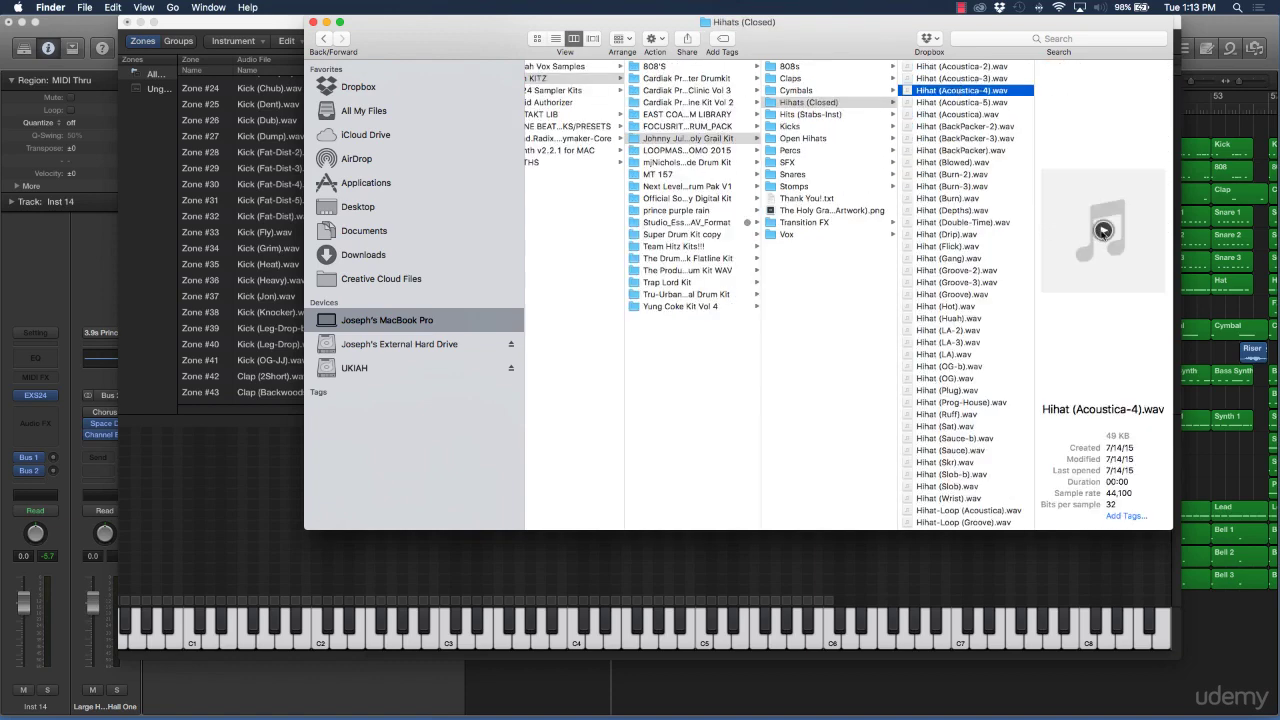
click(1103, 231)
click(950, 102)
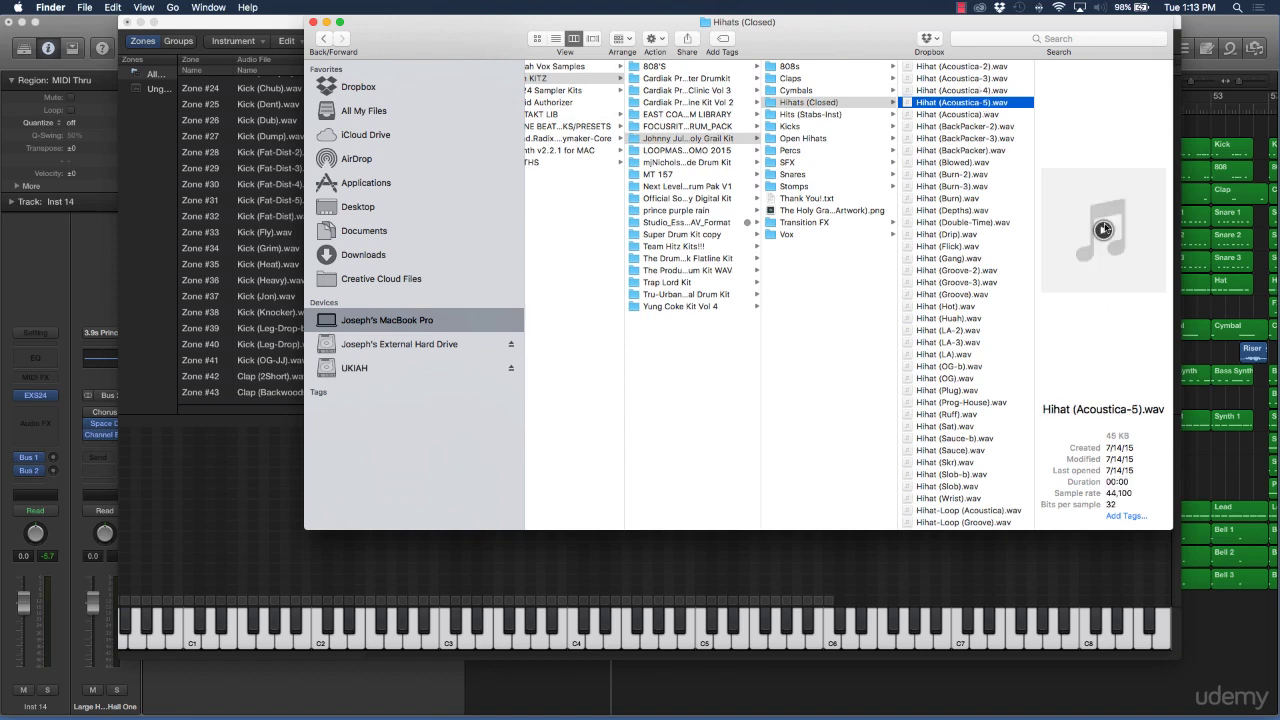
click(1104, 231)
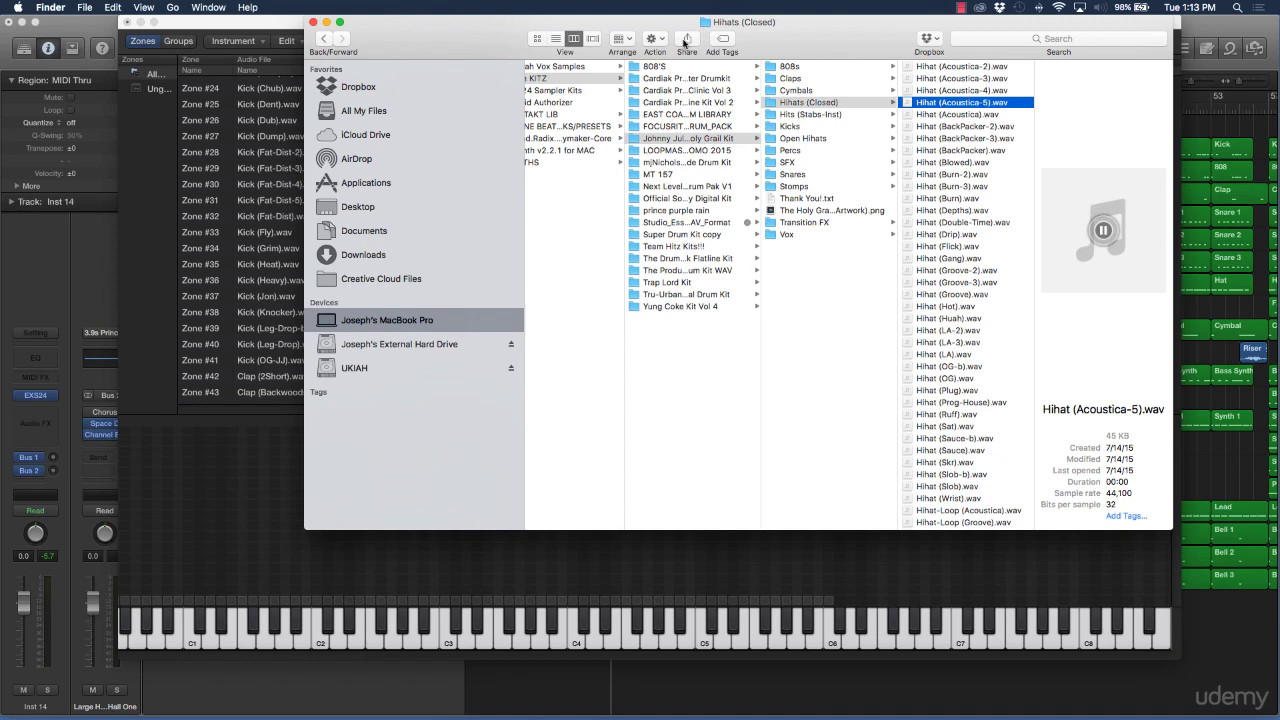
- Add 20 closed hihat samples, starting with Hihat (Acoustica-4).wav, from Finder to the EXS24 zone list
drag(493, 32, 637, 30)
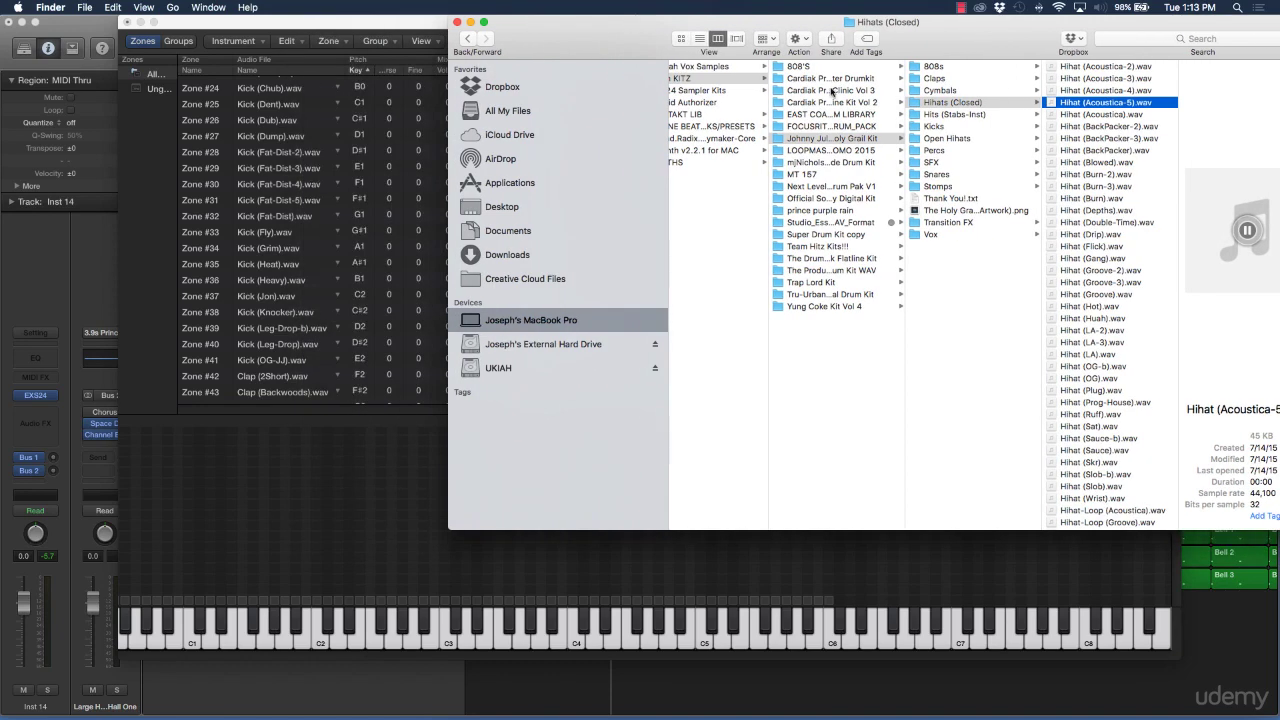
click(1097, 91)
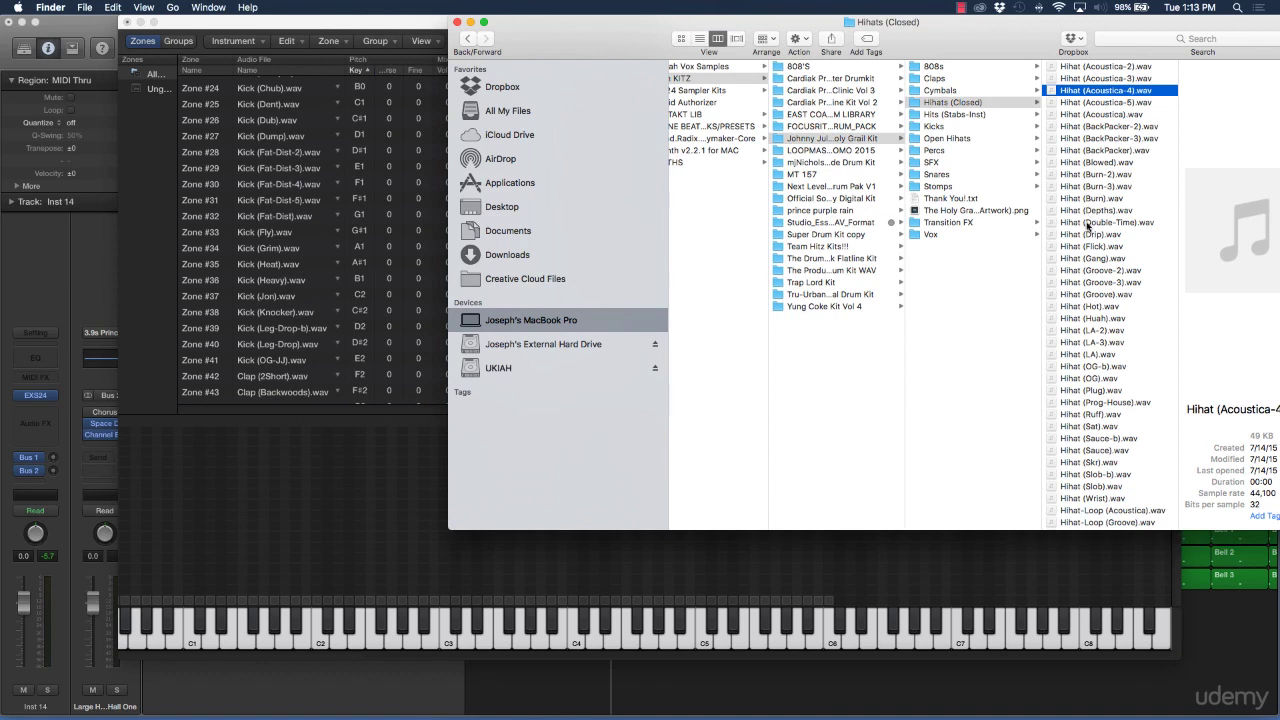
shift+click(1088, 211)
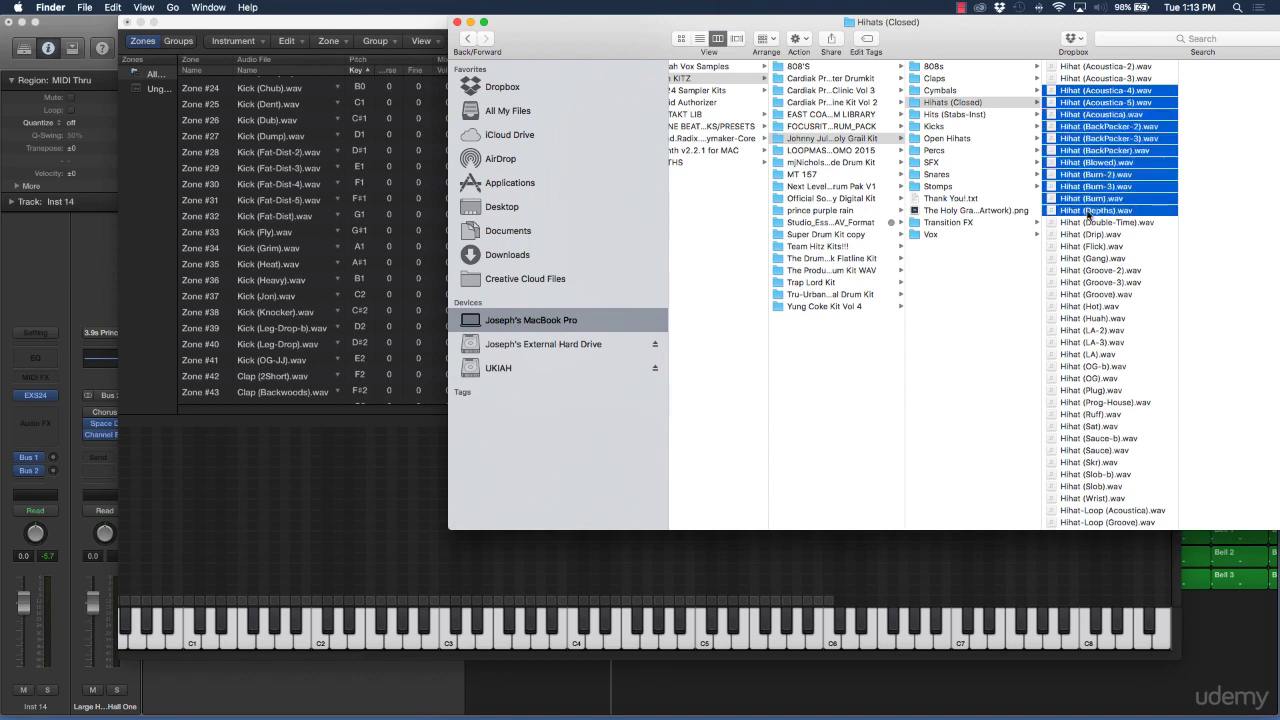
drag(1076, 203, 277, 208)
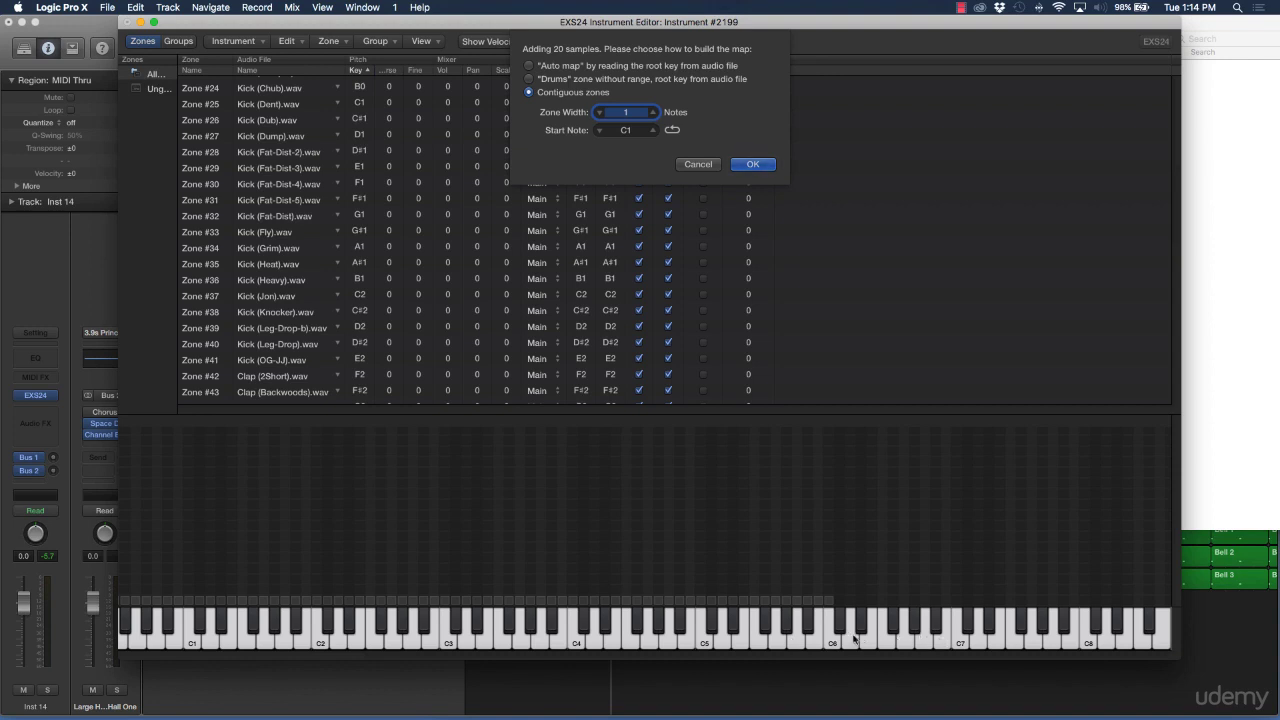
- Map the hihat samples as contiguous one-note zones starting at C#6
click(626, 131)
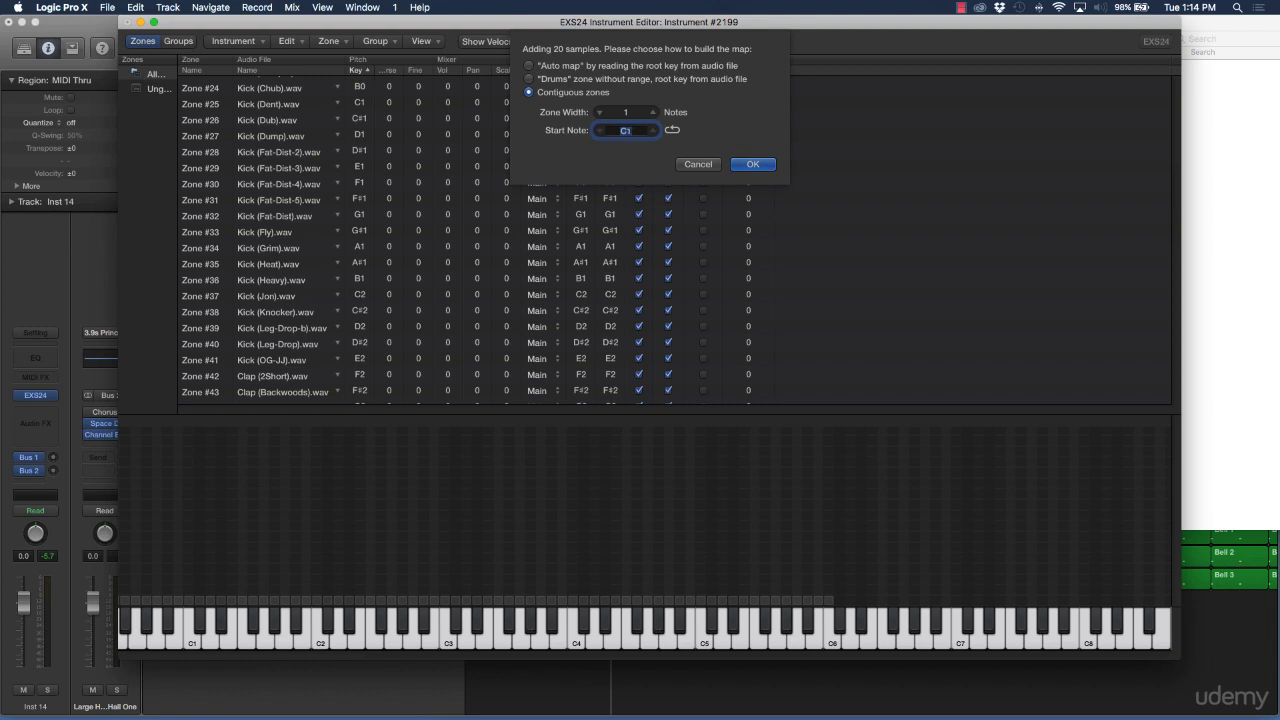
text(c#6)
key(Tab)
key(Return)
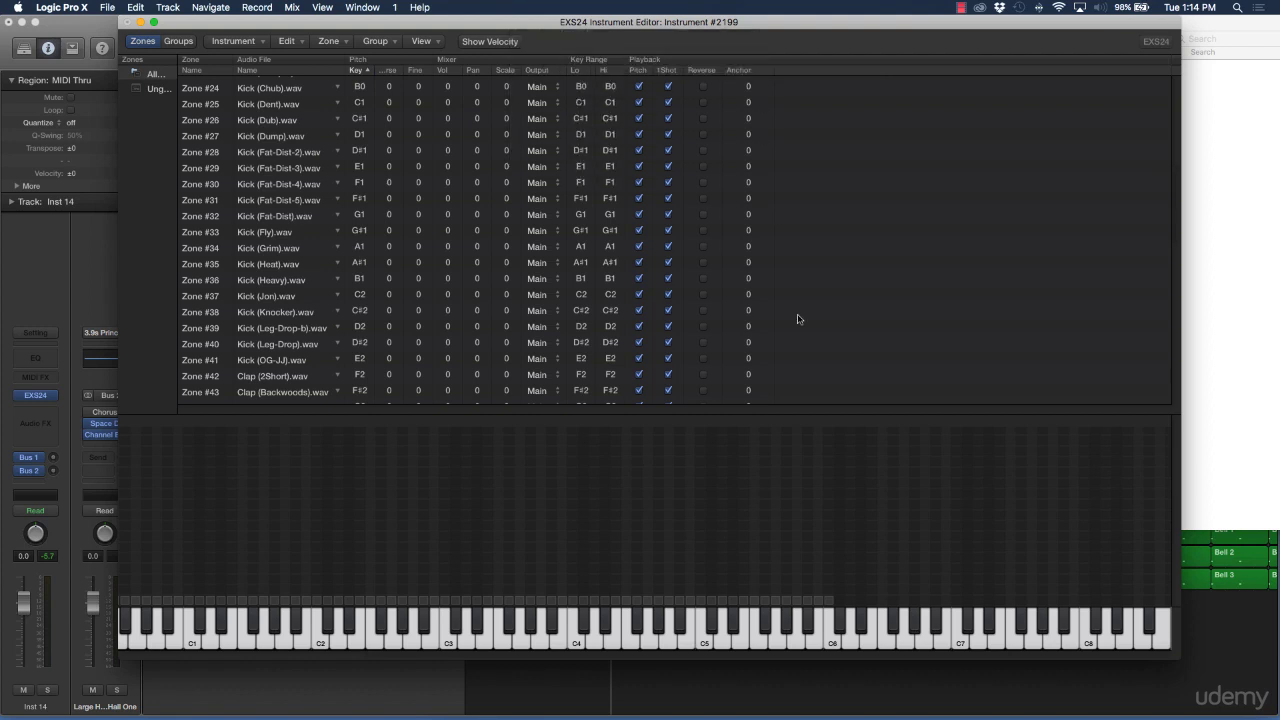
- Audition the hihat zones on the keyboard from C#6 up to the highest mapped keys and back
click(848, 632)
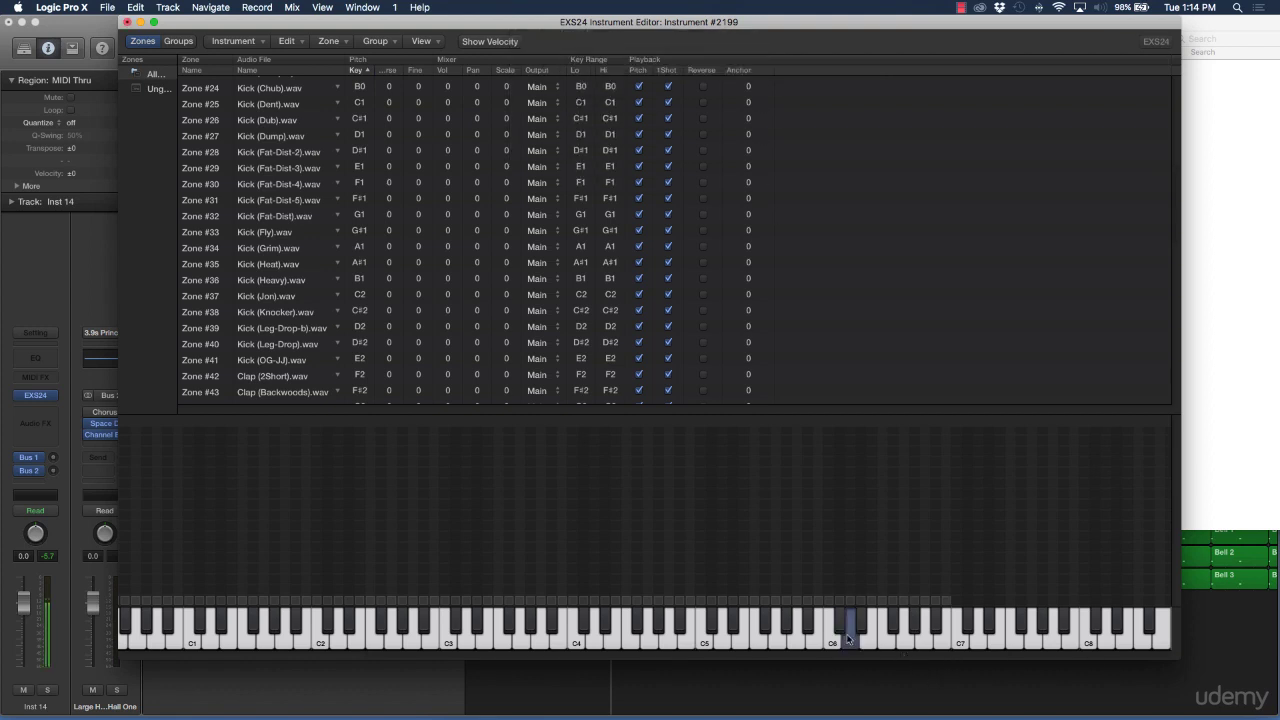
click(866, 631)
click(908, 635)
click(925, 632)
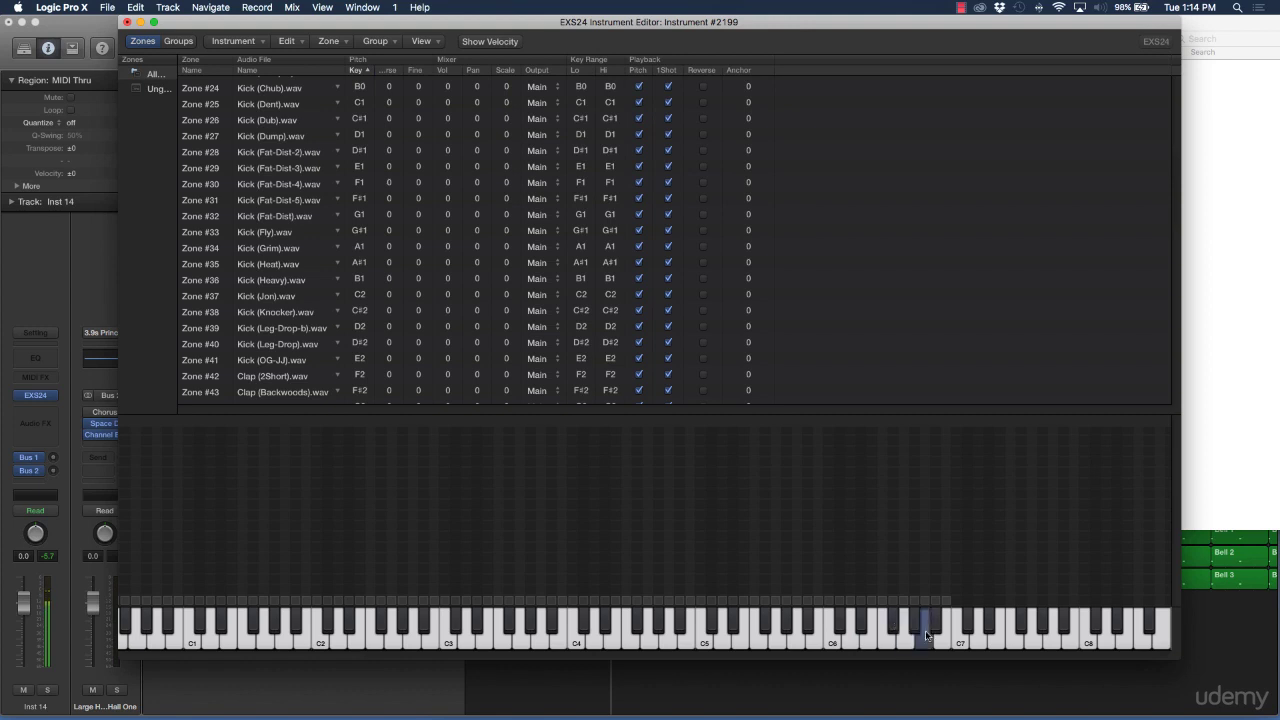
click(945, 643)
click(908, 635)
click(871, 635)
click(848, 633)
- Play the last snare key at C6 and remove all hihat zones above it
click(836, 638)
click(836, 638)
drag(837, 585, 976, 606)
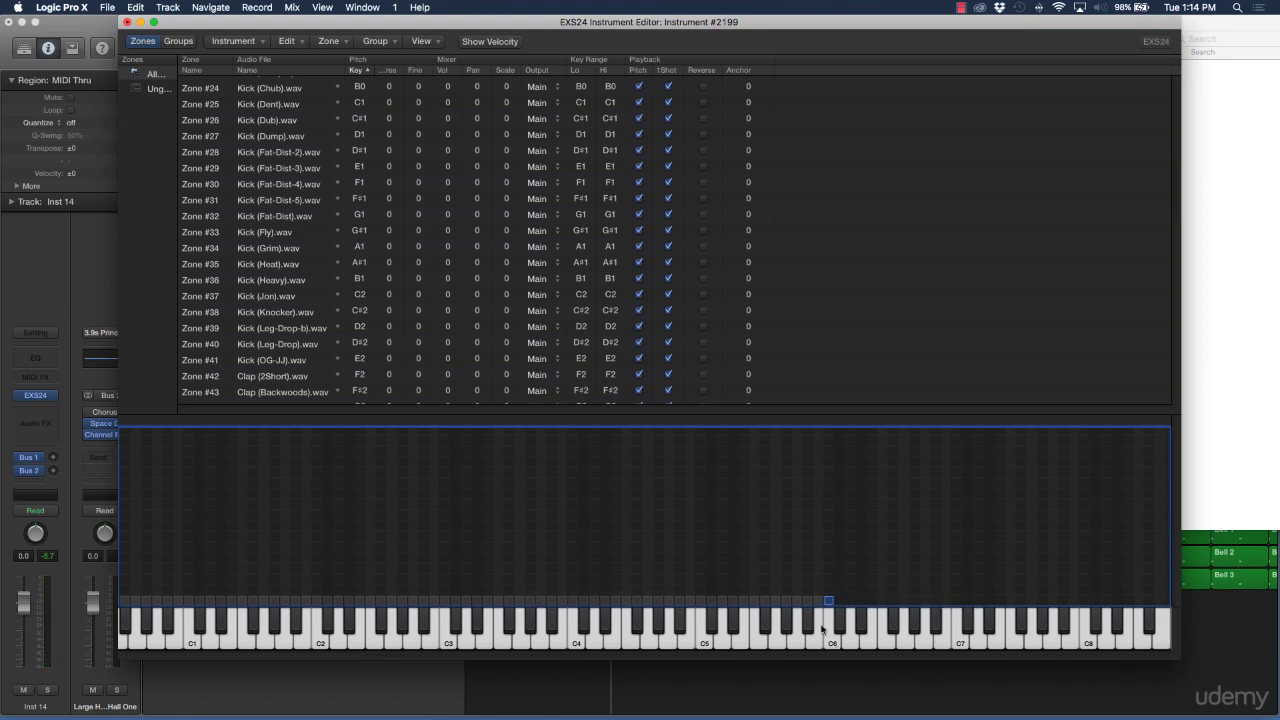
- Review the full zone list and keyboard mapping from the 808s at C-1 through the snares up to C6
scroll(405, 282, down, 3)
scroll(405, 282, down, 10)
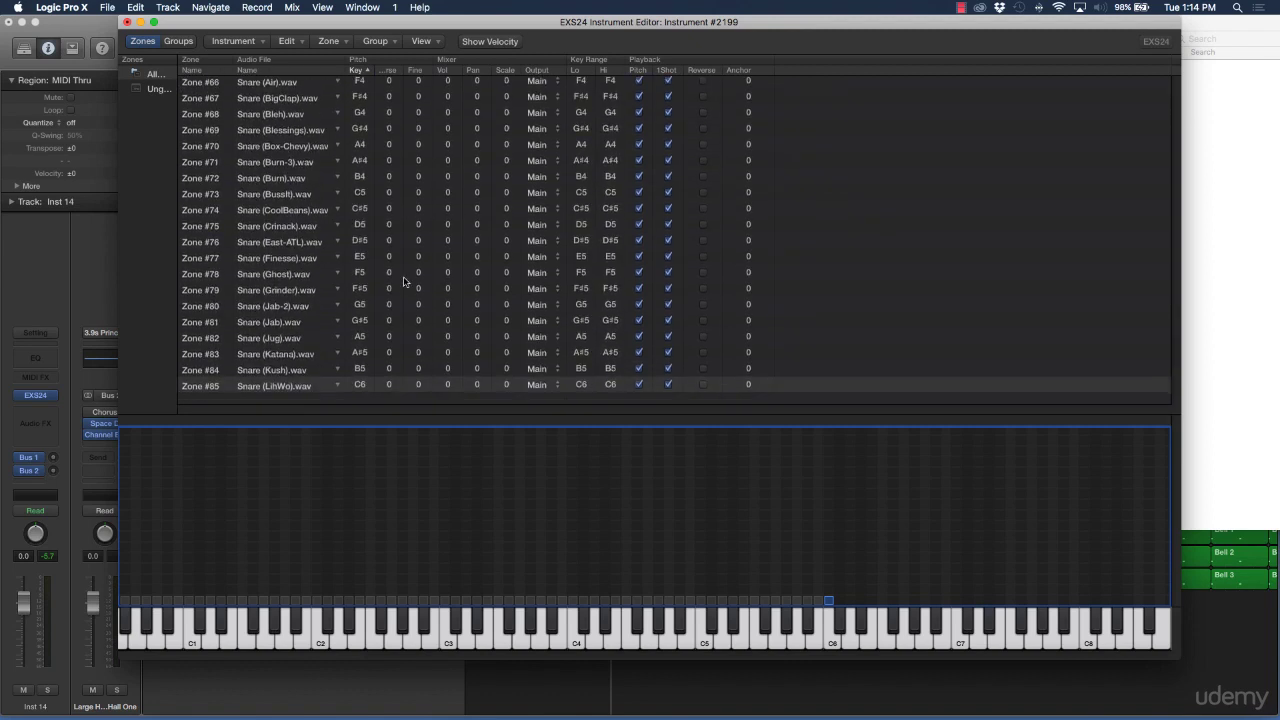
scroll(405, 282, up, 20)
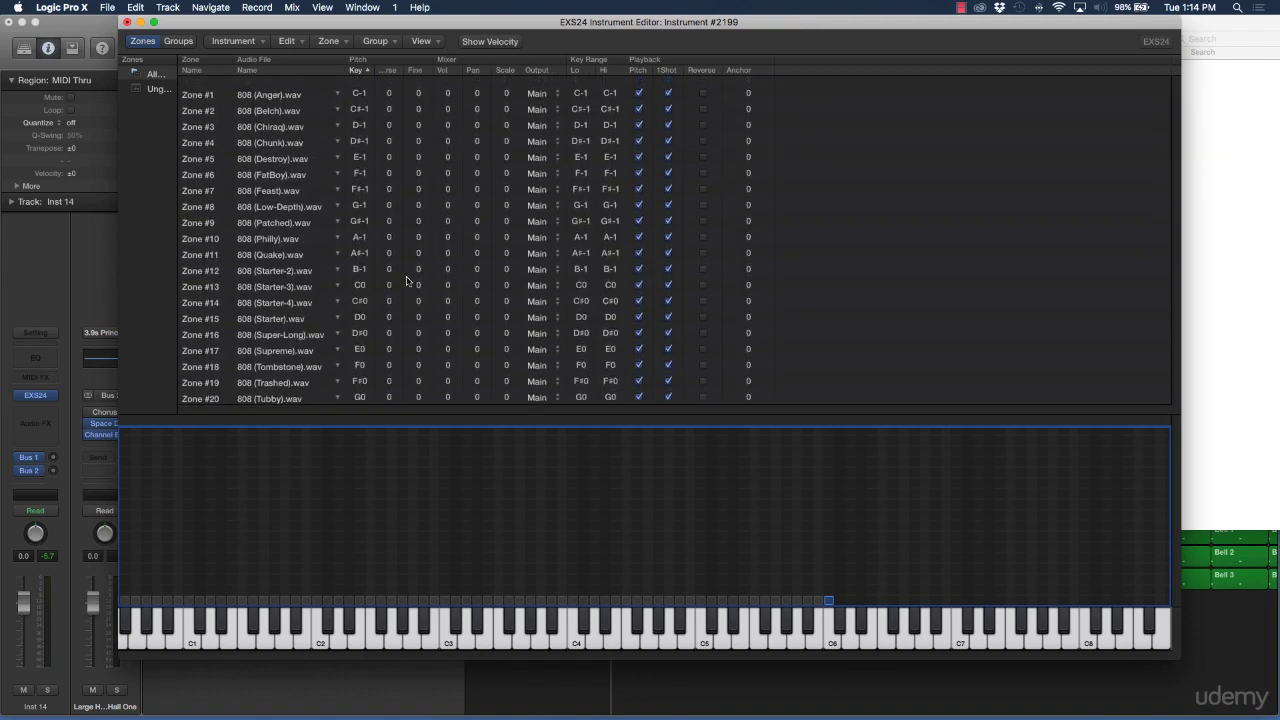
scroll(698, 558, left, 10)
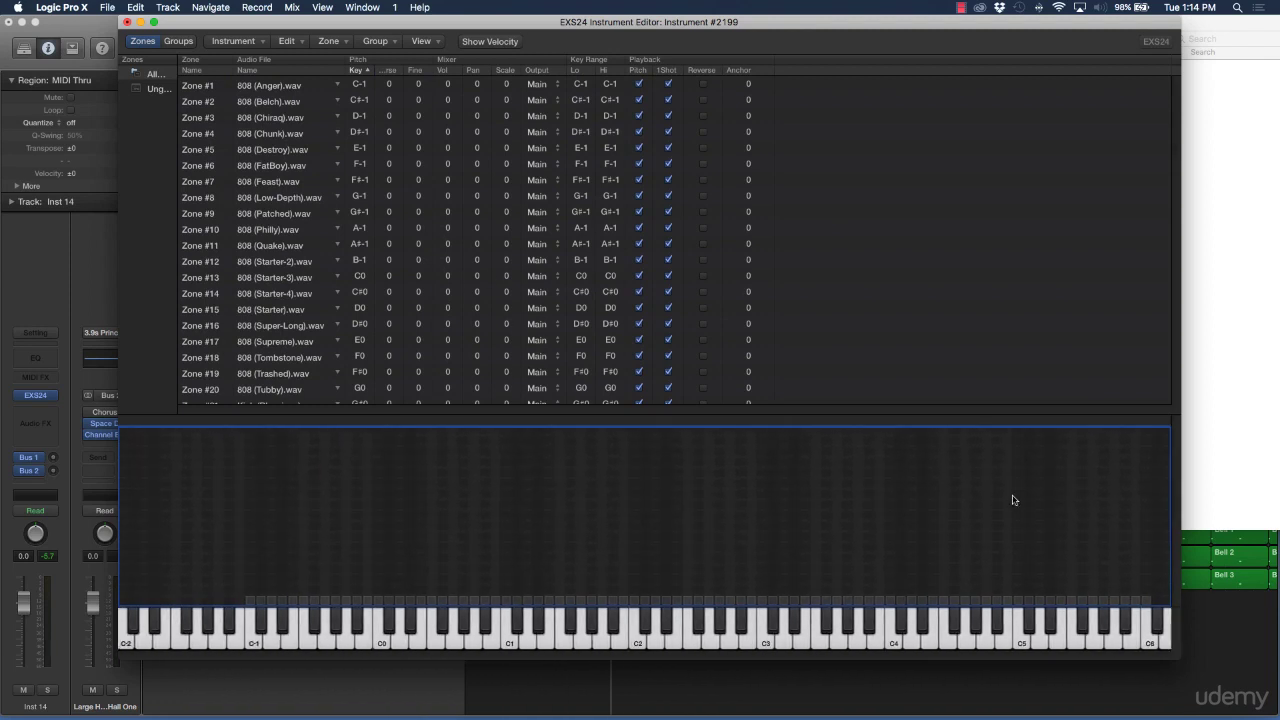
scroll(331, 262, down, 13)
scroll(331, 262, down, 2)
scroll(331, 262, up, 14)
- Save the instrument as "JohnnyJuliano Kicks Claps and Snares" in Sampler Instruments and play the C1 and C3 keys to test it
click(258, 42)
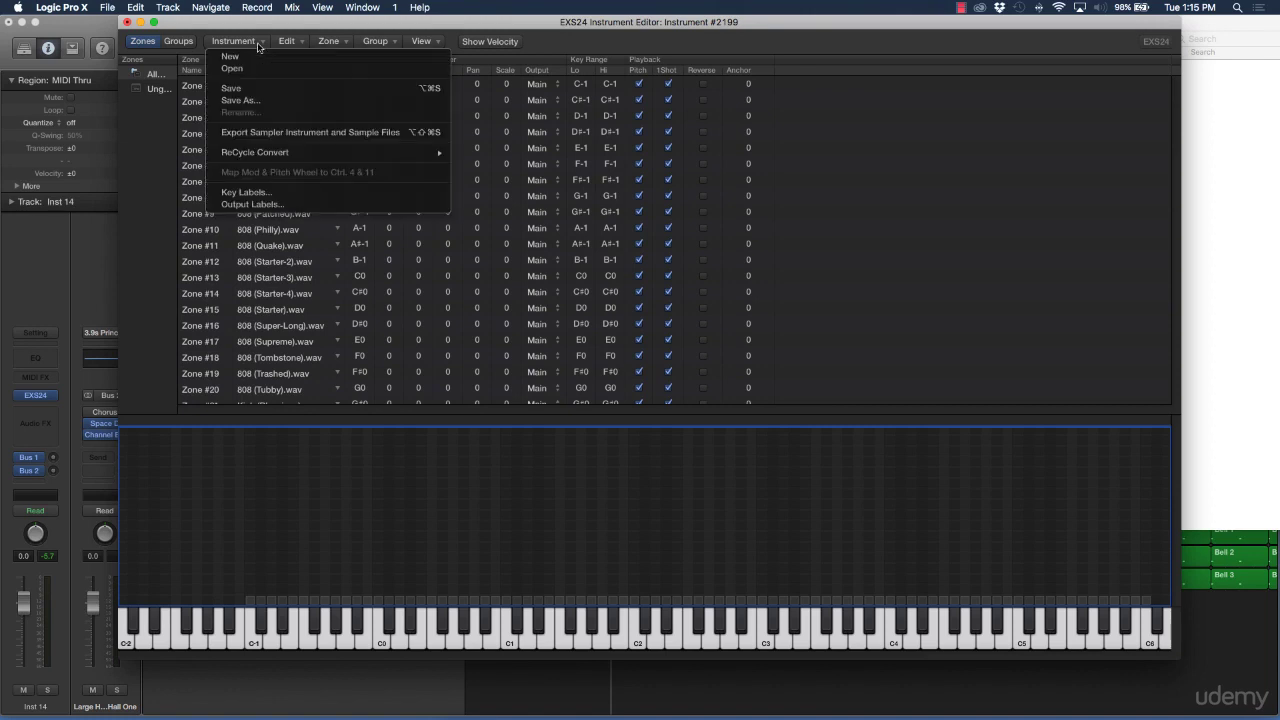
click(257, 101)
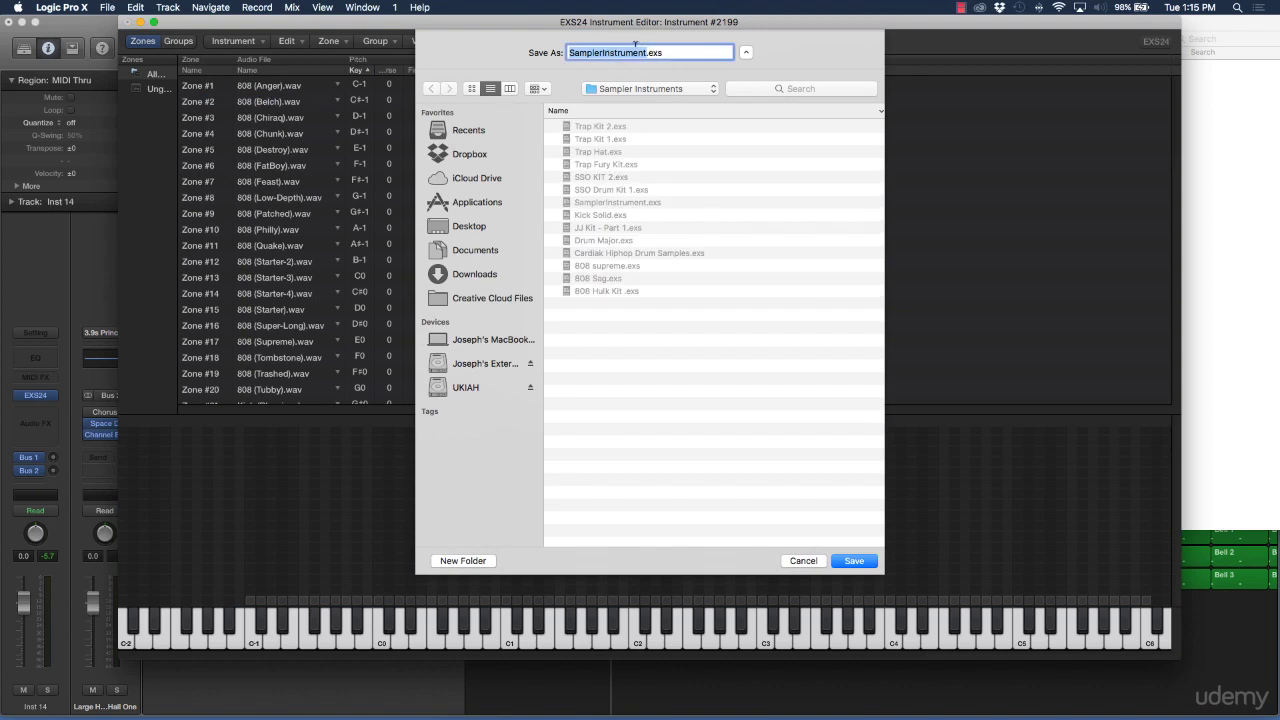
text(Joh)
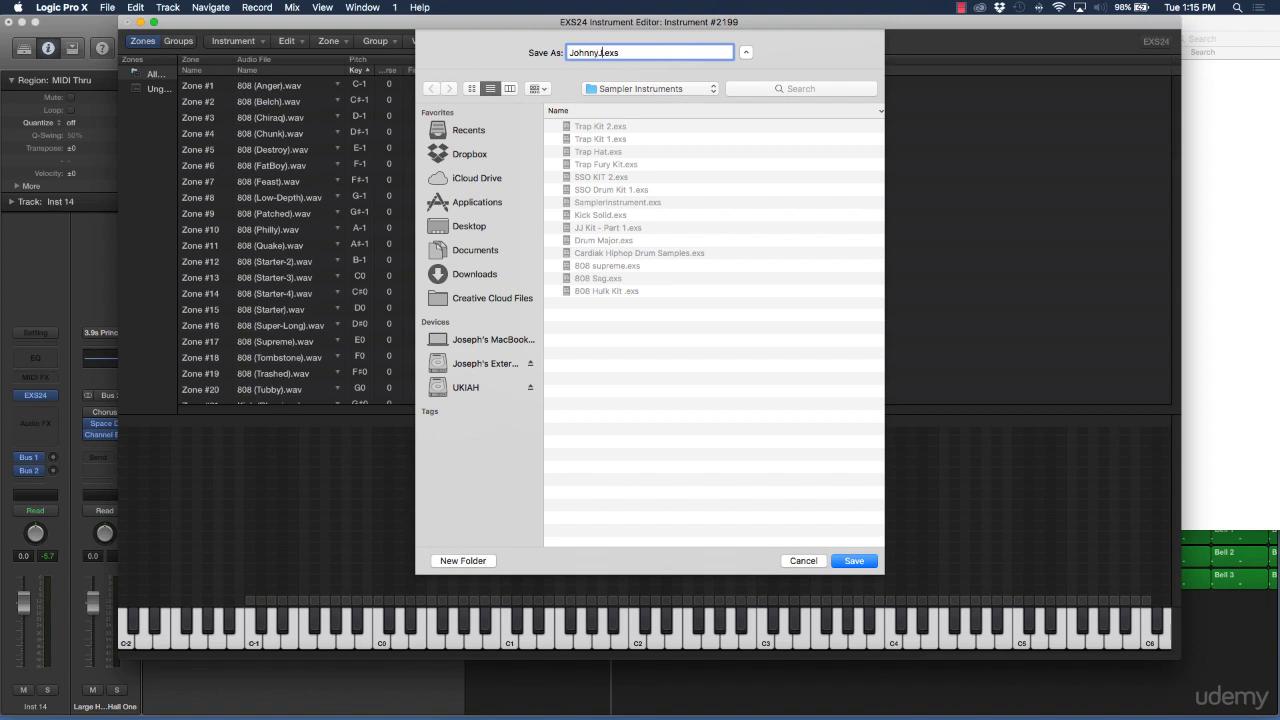
text(nnyJuil)
text(ano Kicks Claps and Snares)
click(855, 561)
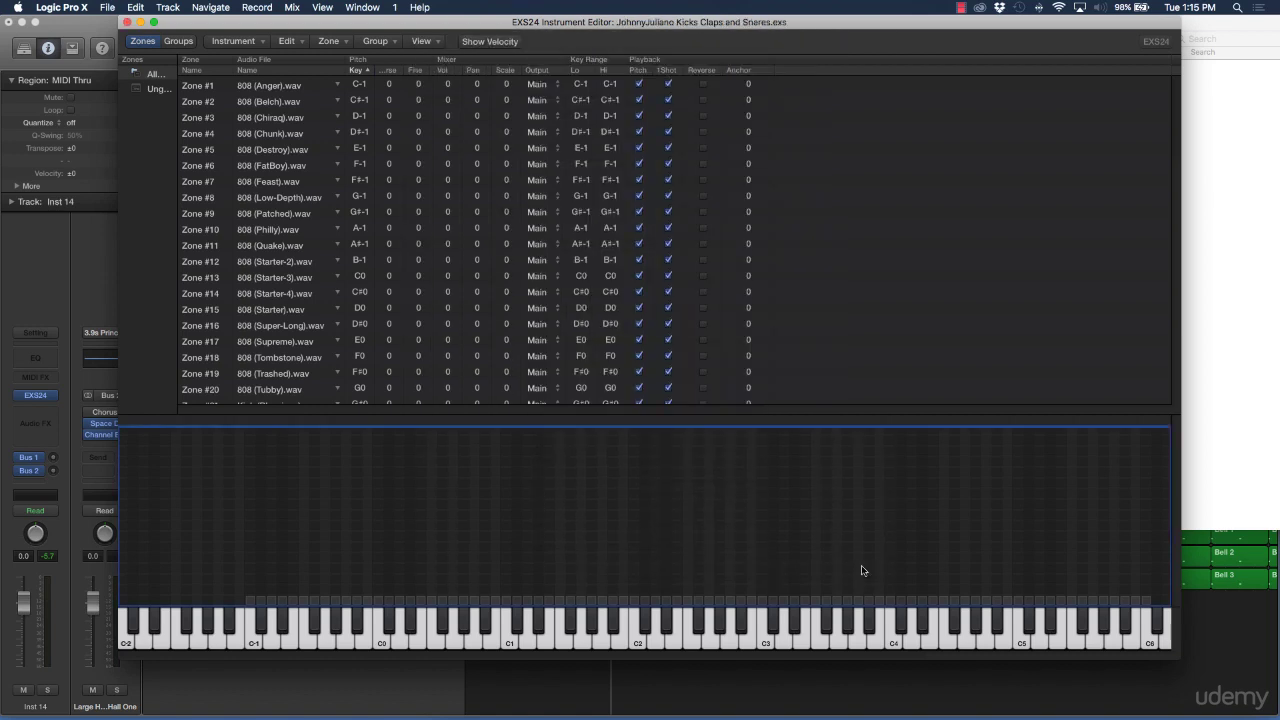
click(513, 645)
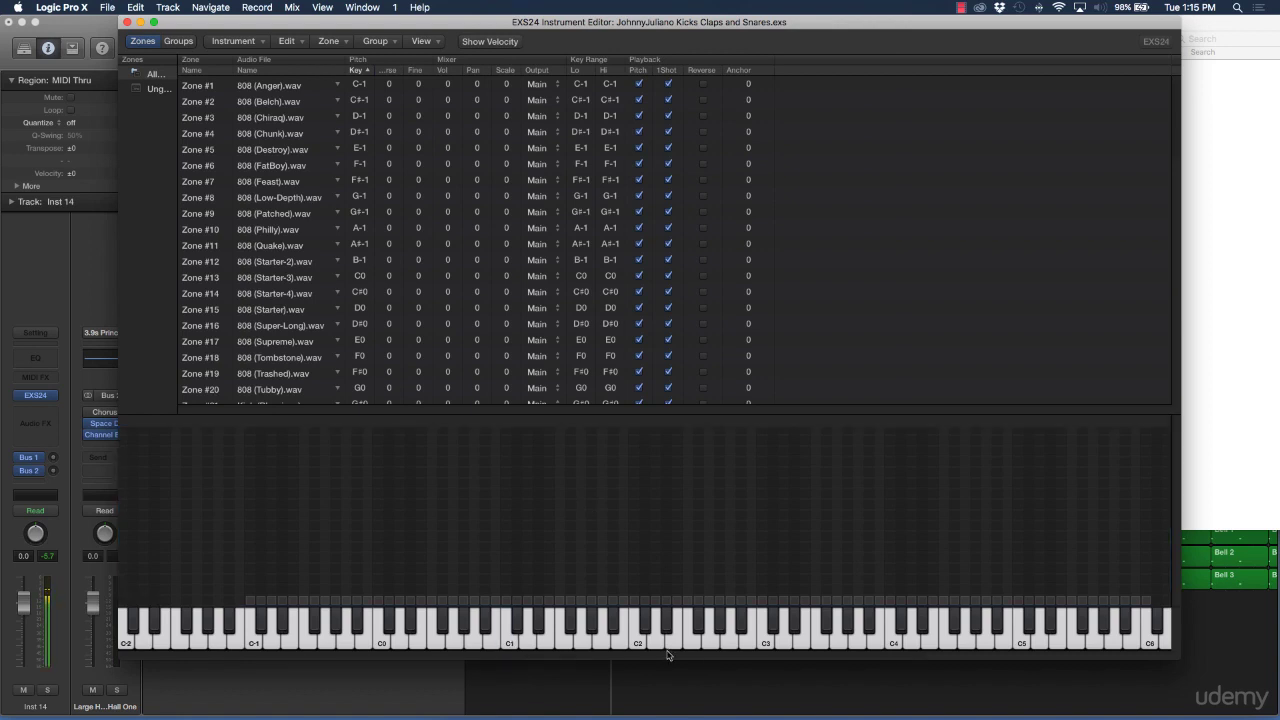
click(766, 643)
- Start a new empty EXS24 instrument in place of the loaded kit
click(232, 42)
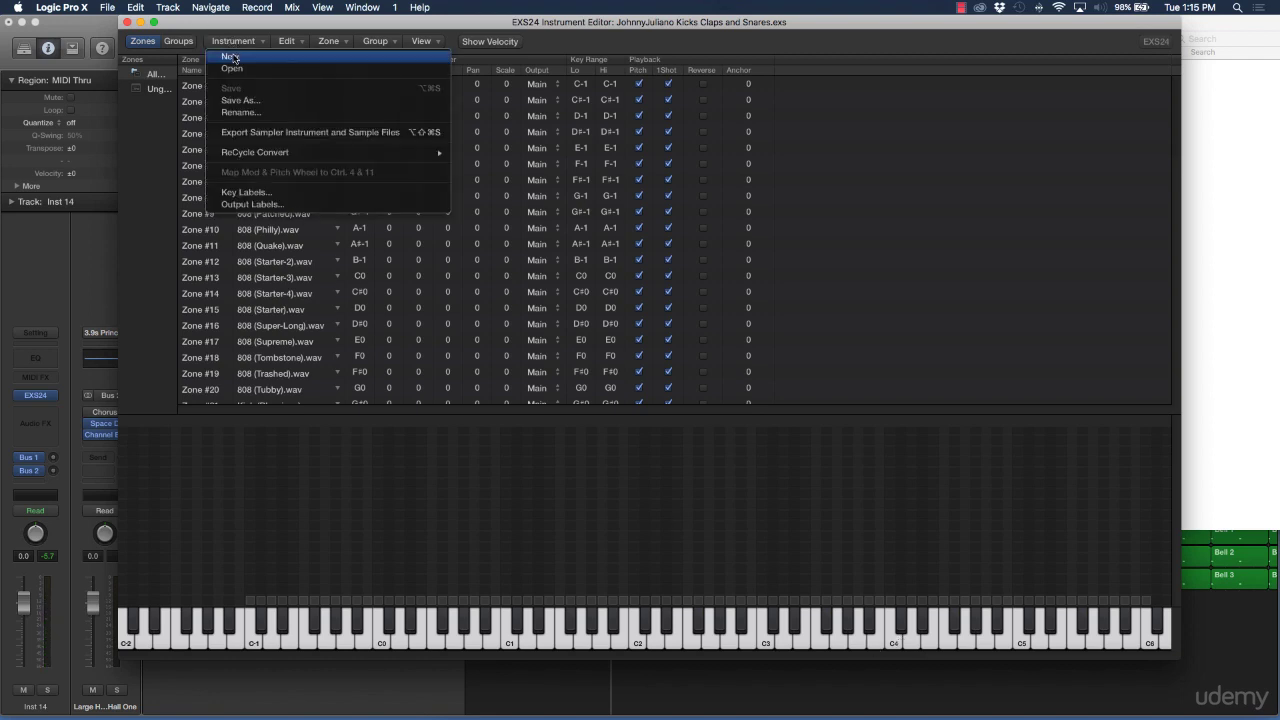
click(231, 57)
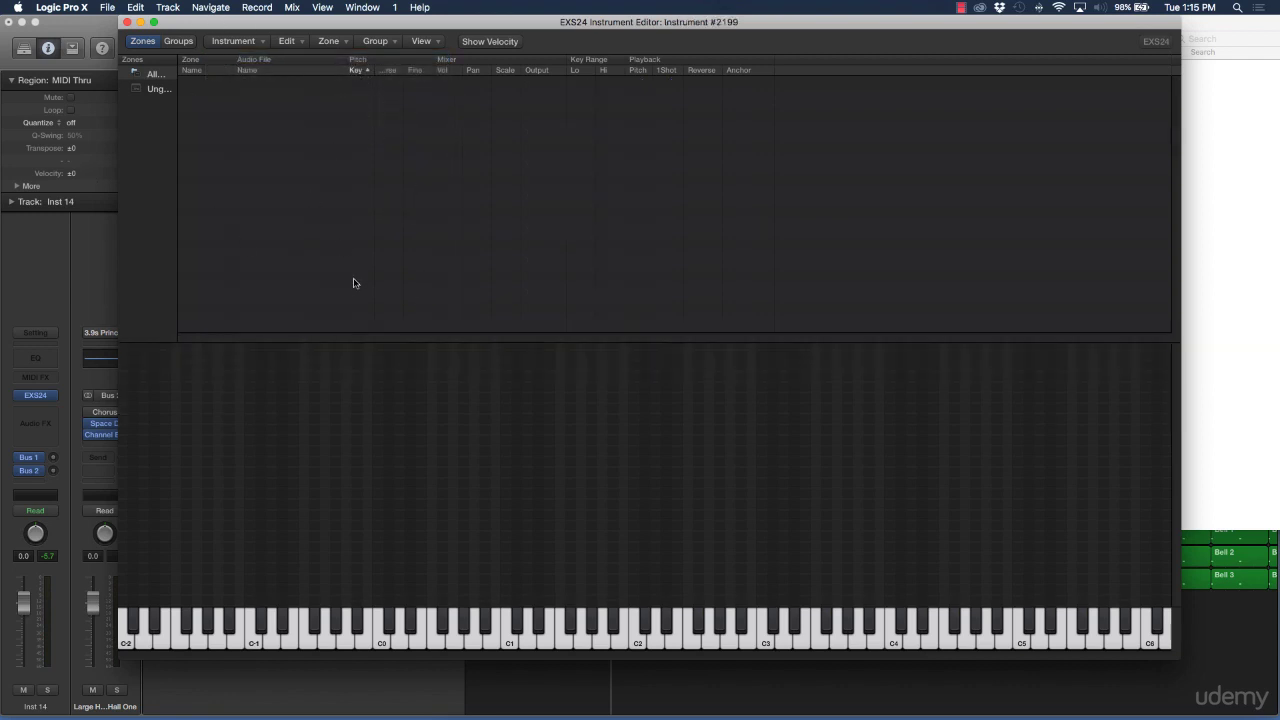
- List the saved Sampler Instruments with full file names readable, search the Mac for "exs", and clear the search
click(240, 44)
click(252, 67)
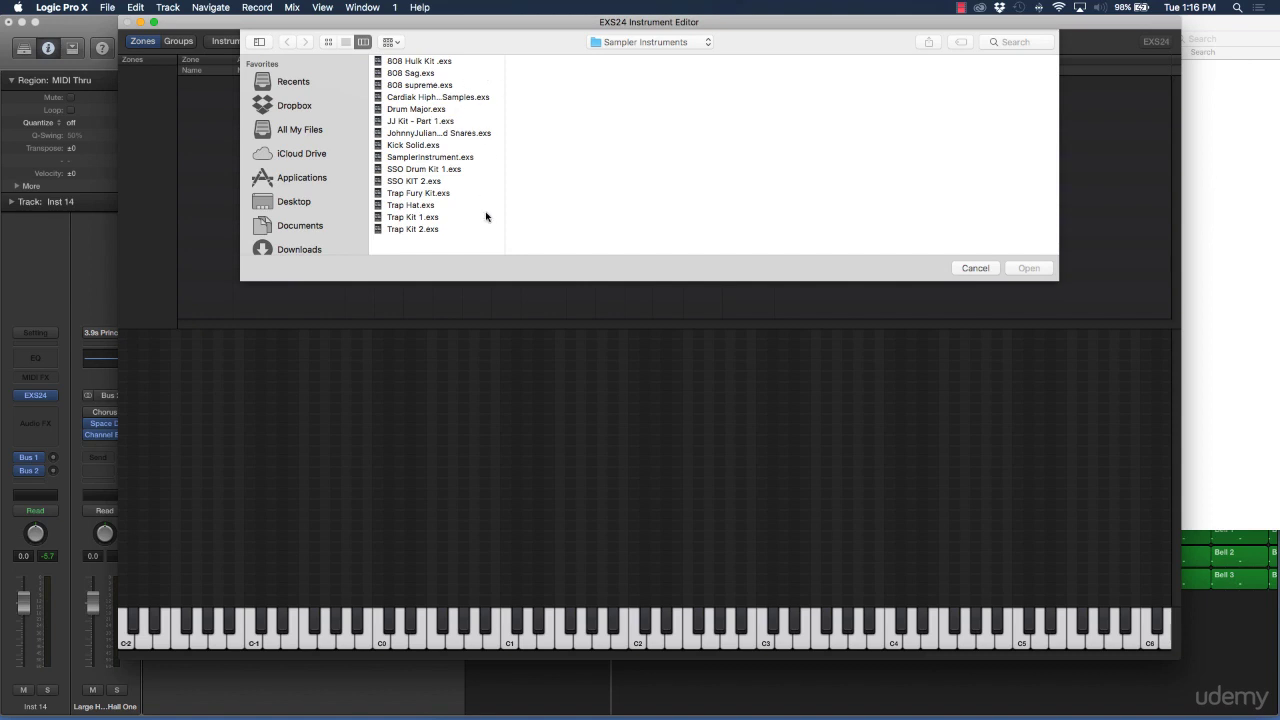
drag(504, 200, 609, 194)
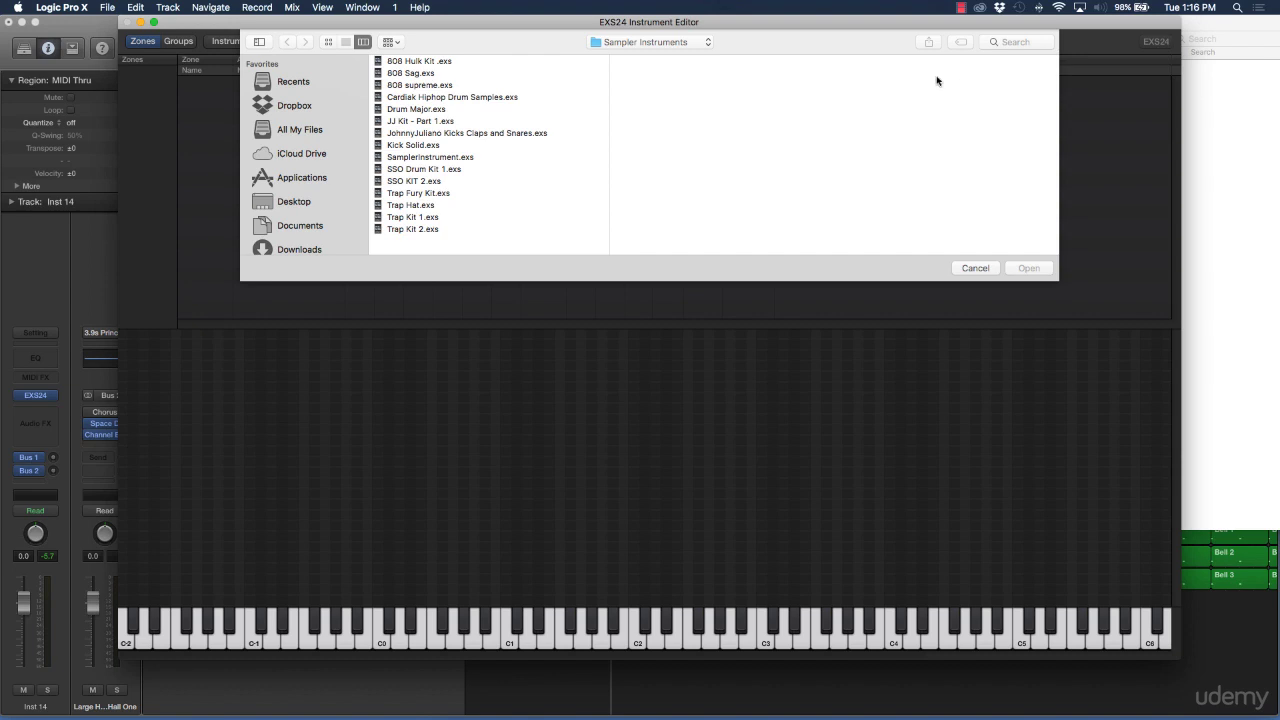
click(1013, 42)
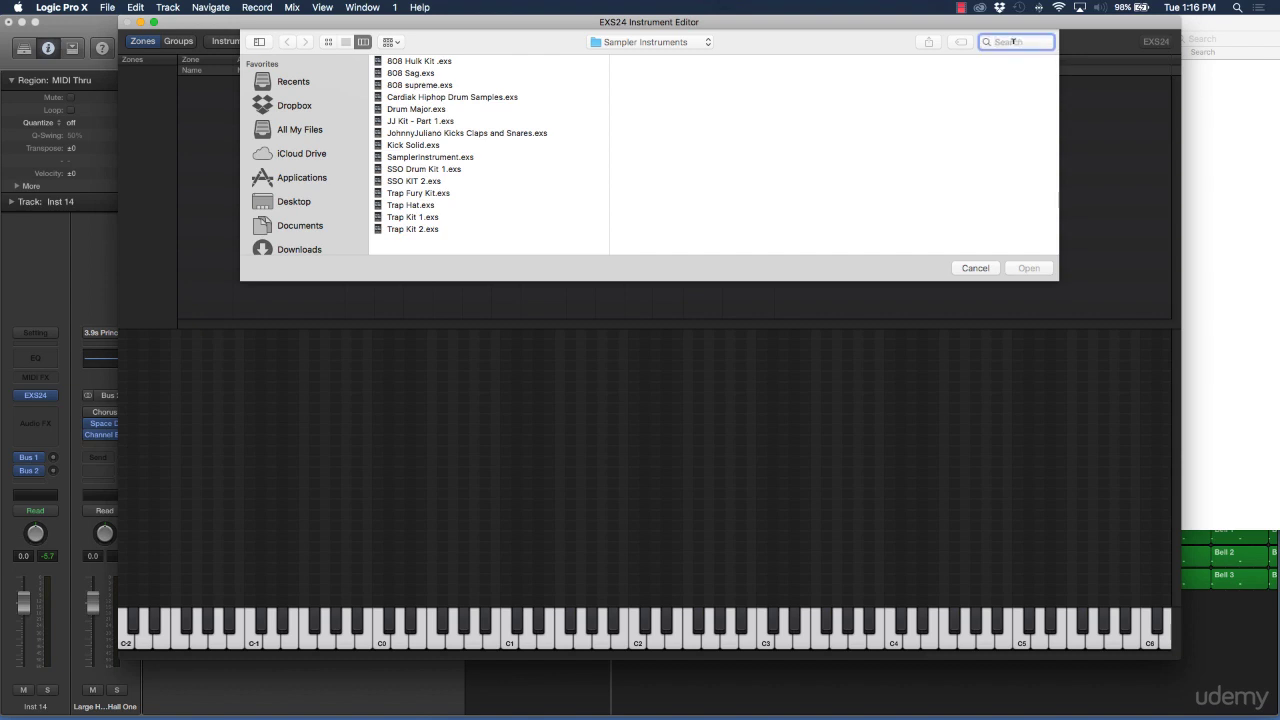
text(exs)
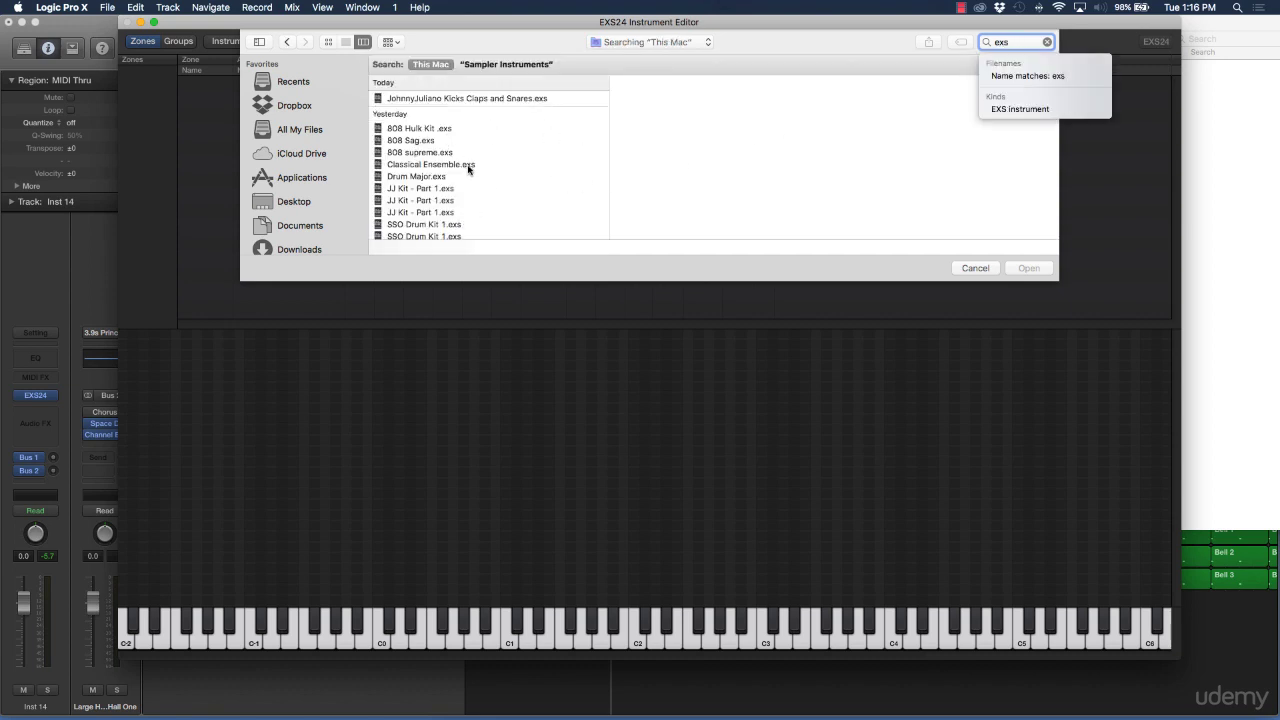
click(1047, 42)
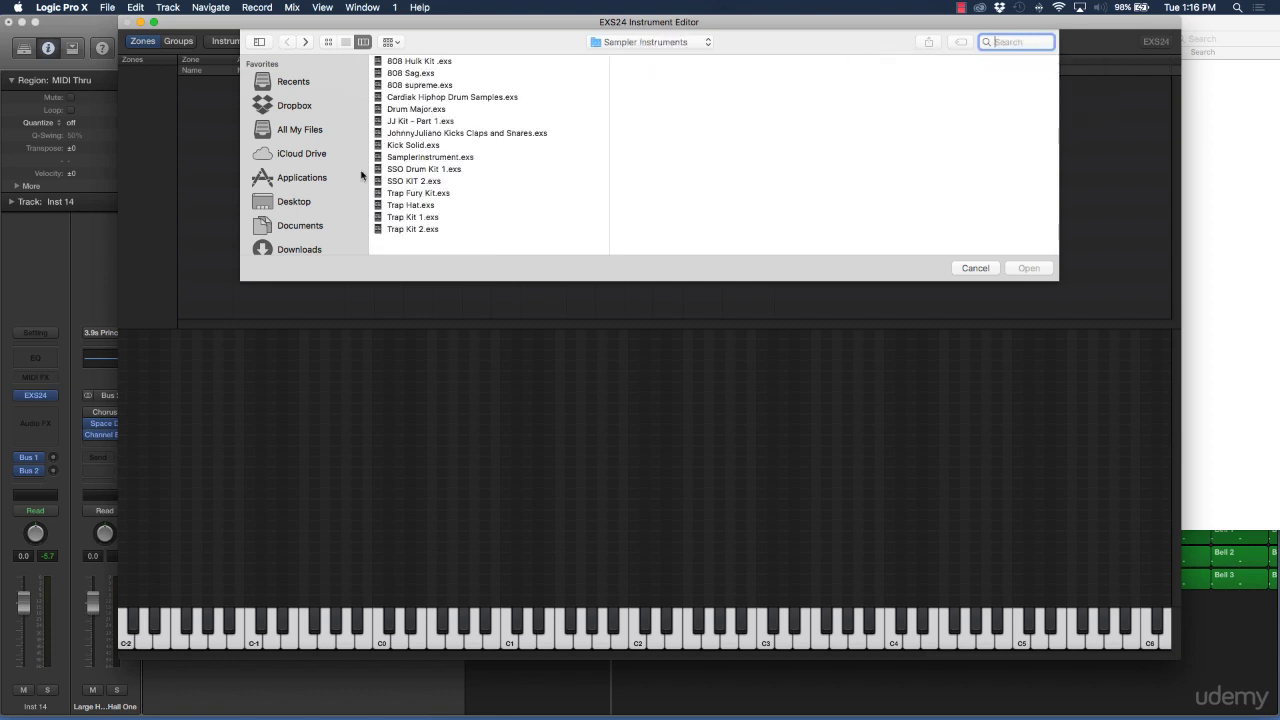
- Browse from the startup disk through Users, the home folder, Music and Audio Music Apps to Sampler Instruments, and dismiss the file browser
scroll(312, 204, down, 3)
scroll(300, 190, up, 1)
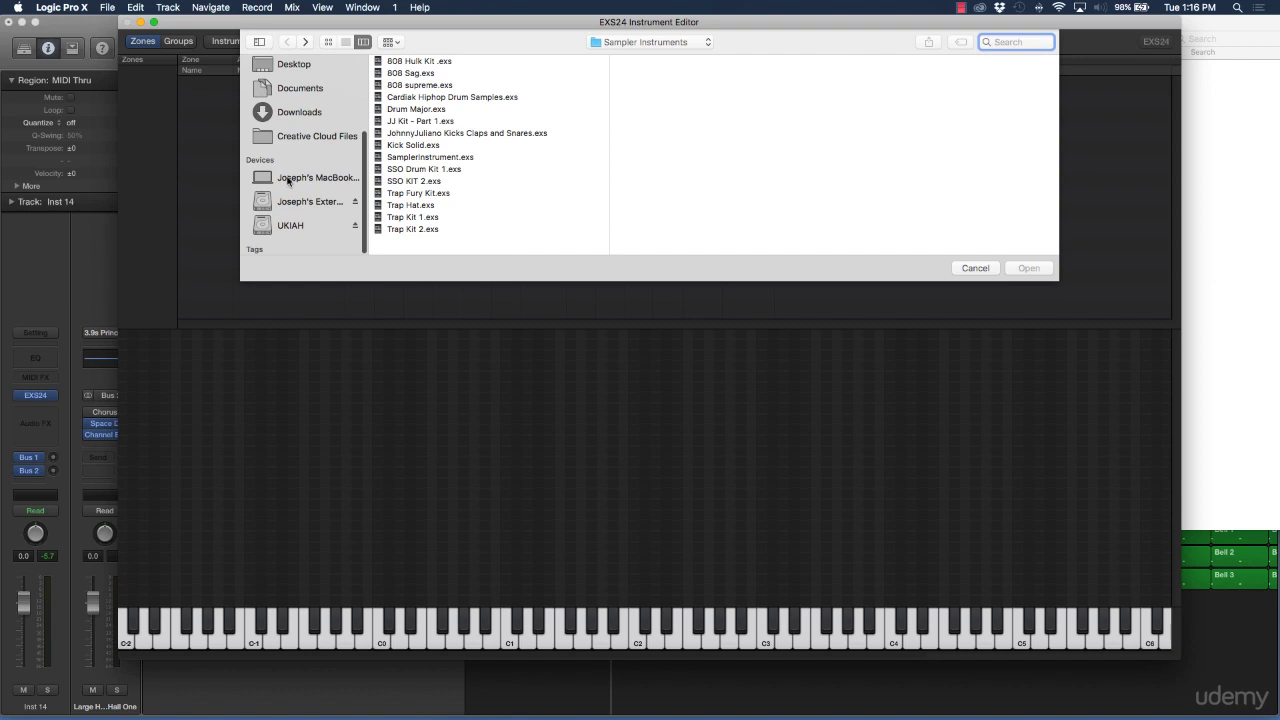
click(289, 181)
click(389, 64)
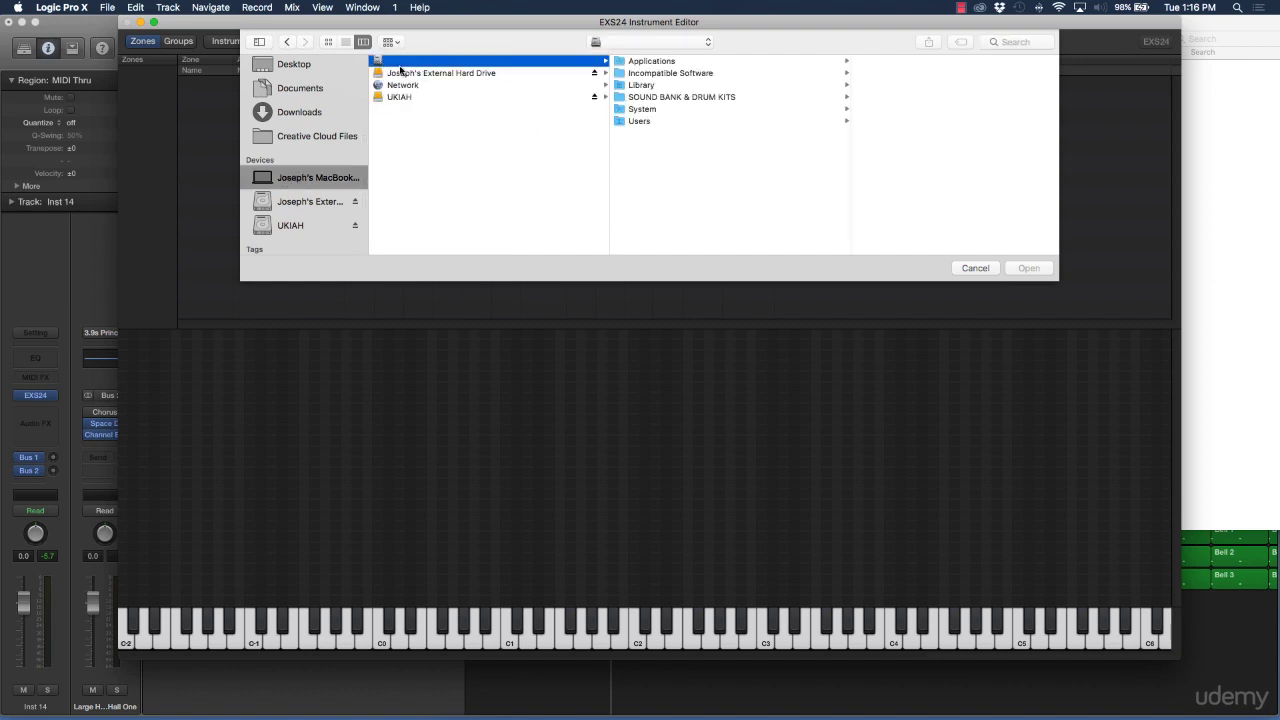
click(644, 122)
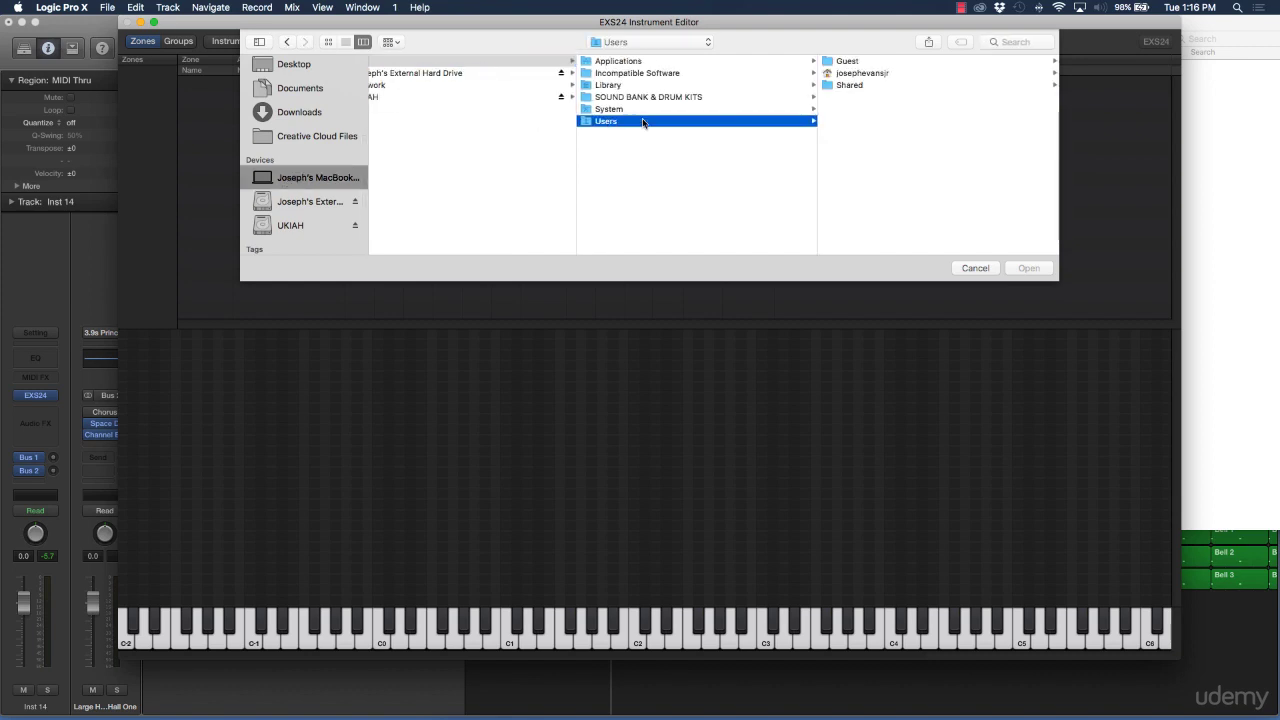
click(846, 78)
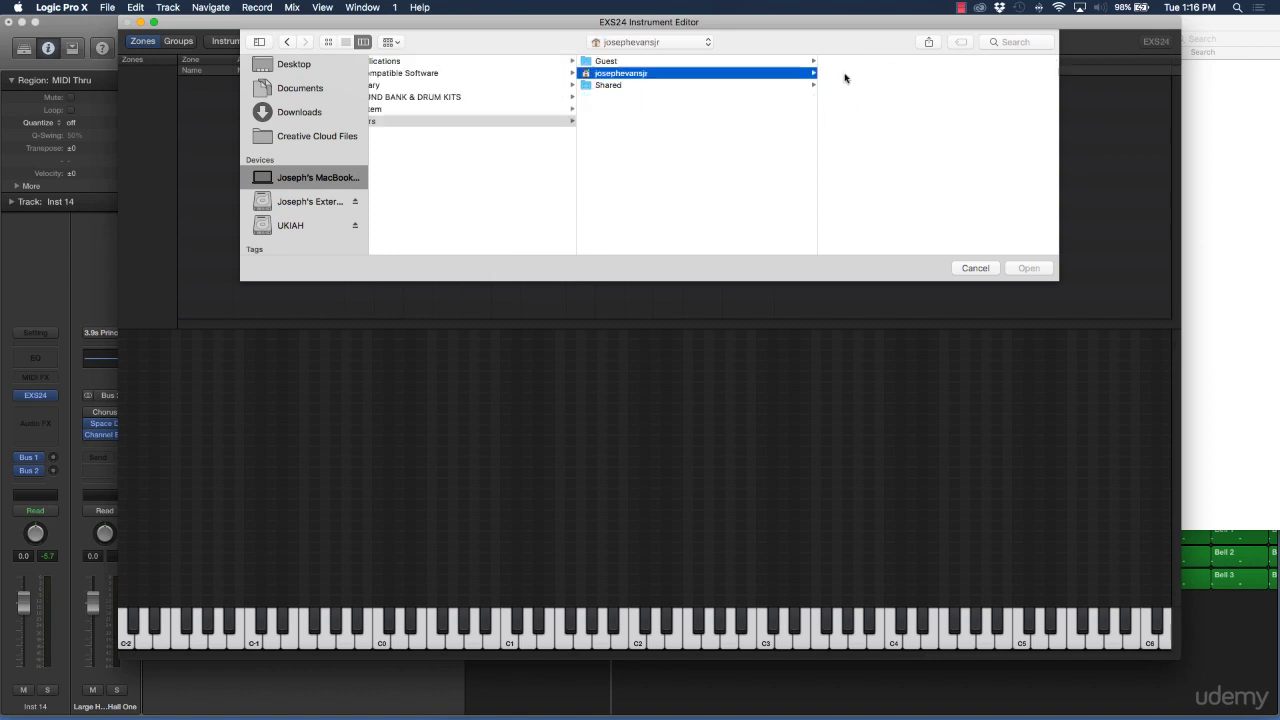
click(848, 146)
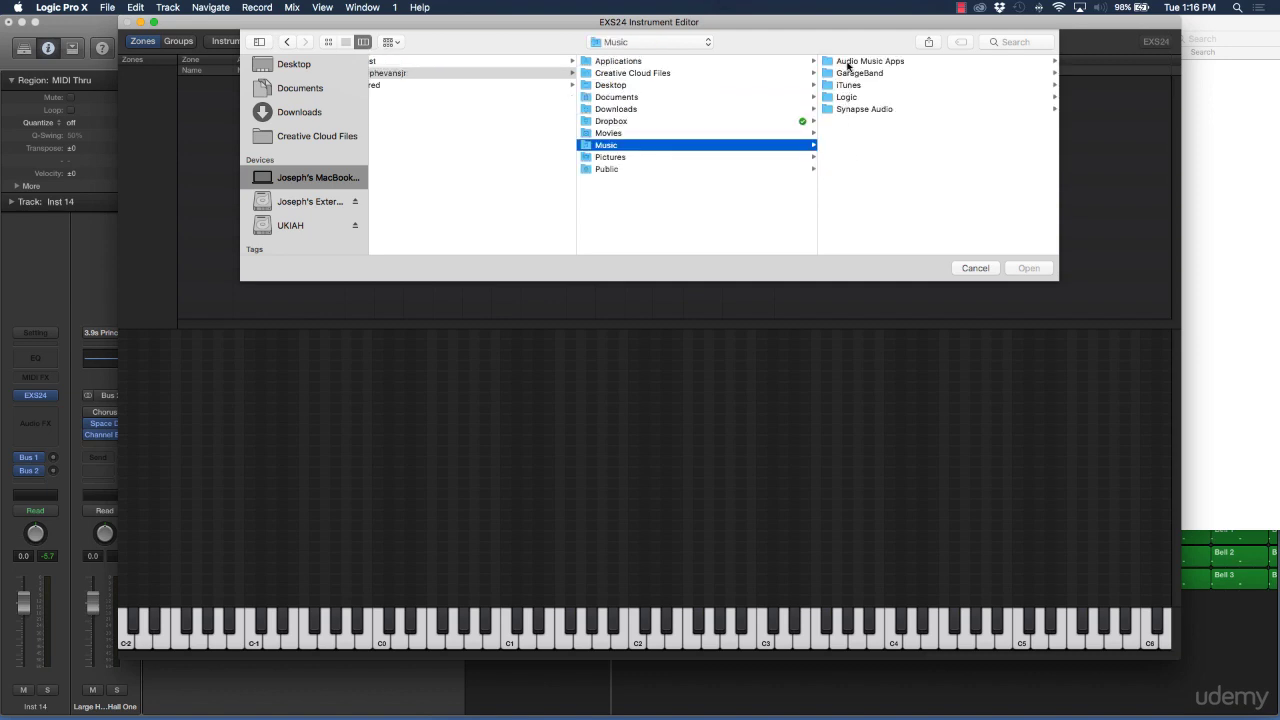
click(886, 63)
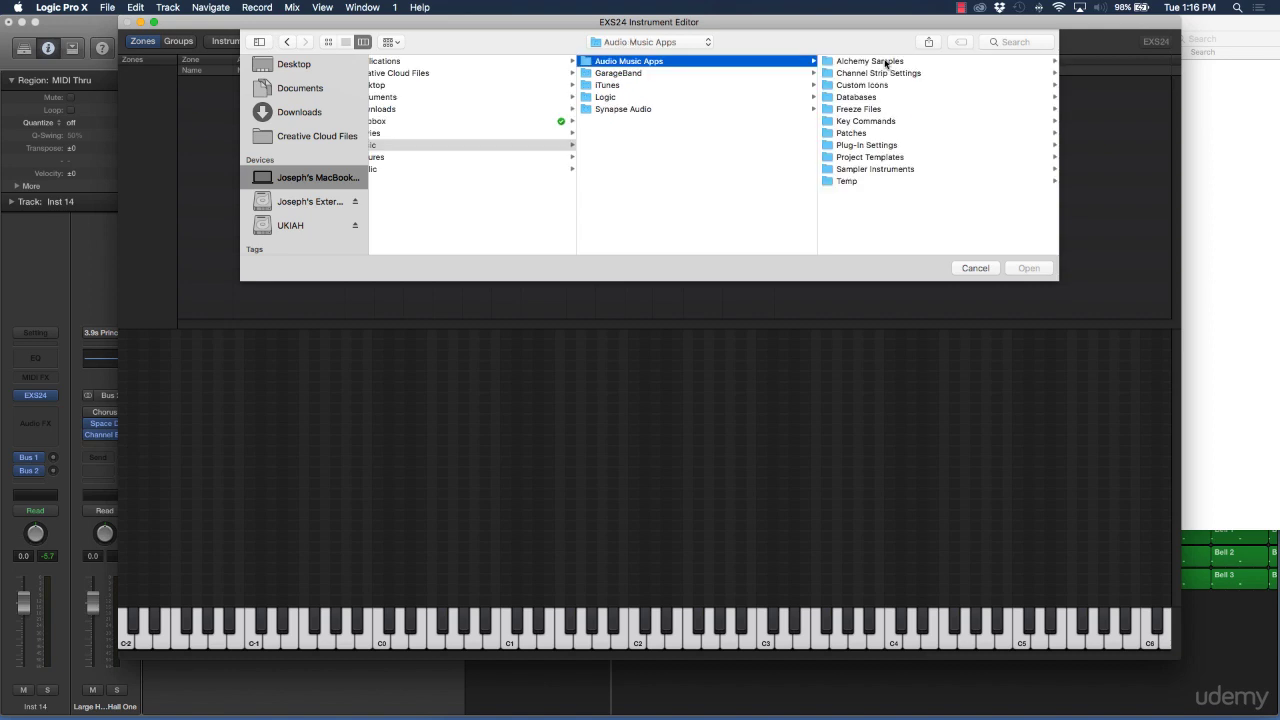
click(852, 169)
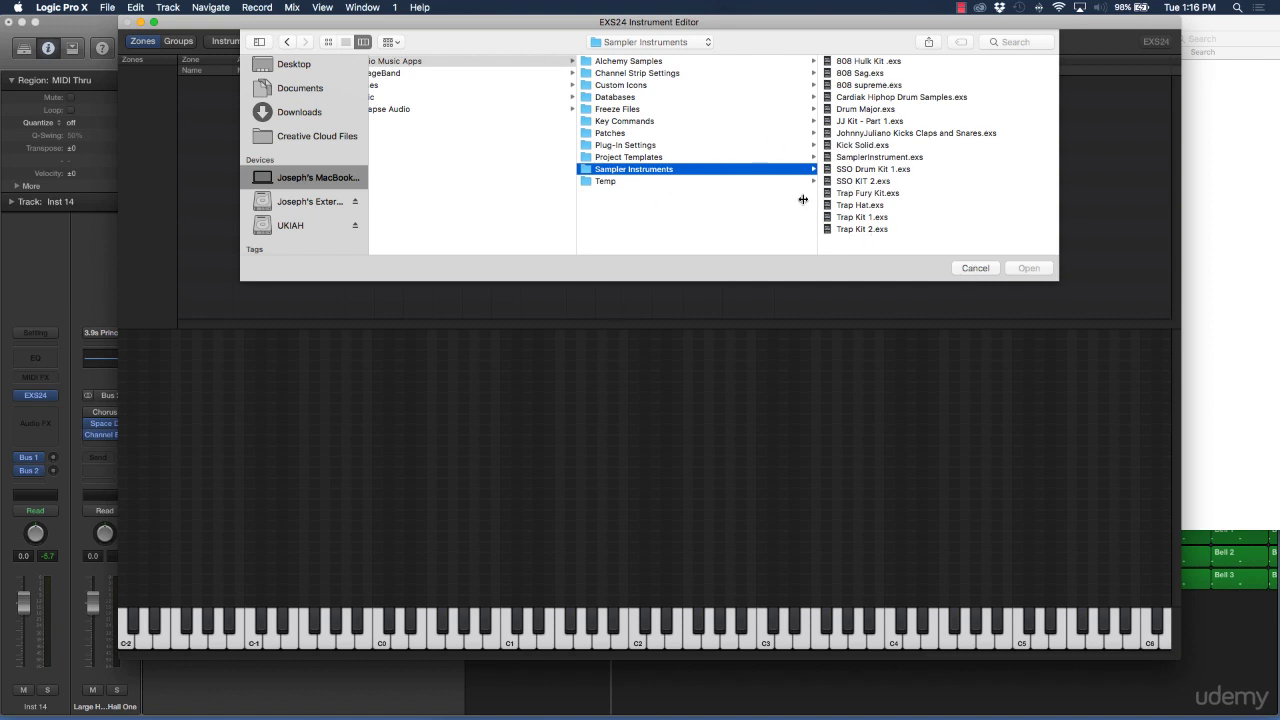
click(978, 268)
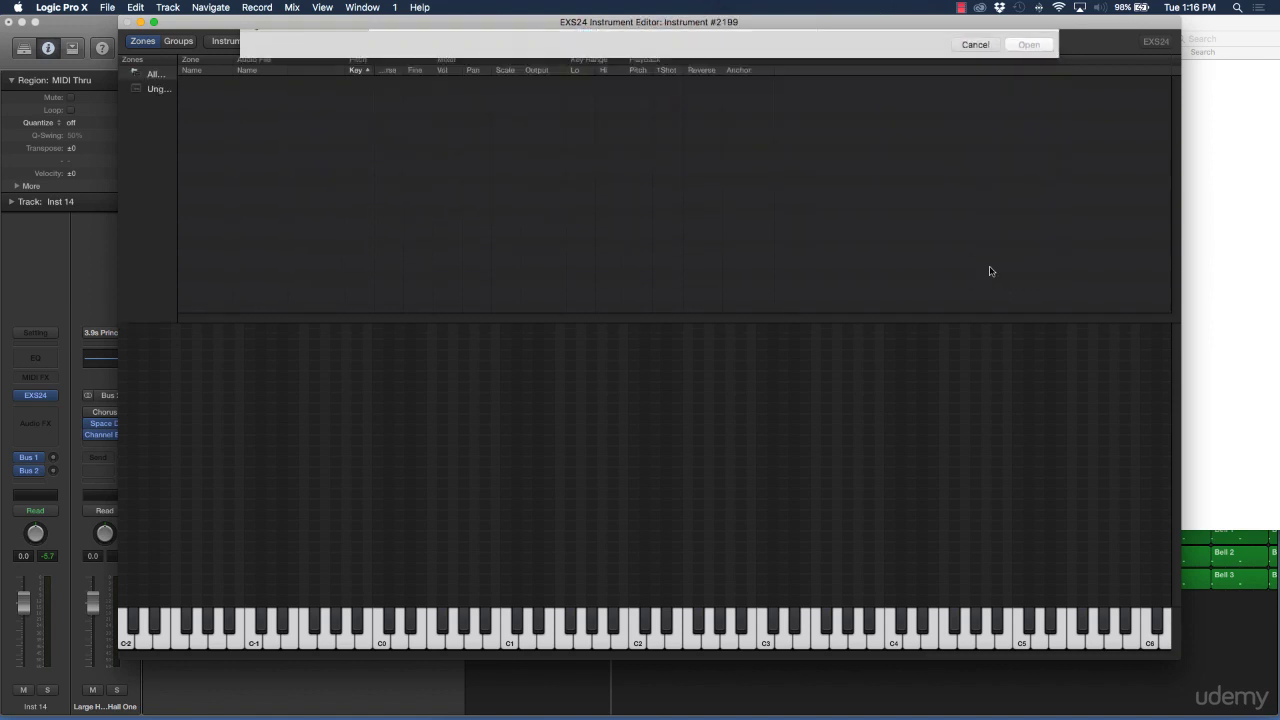
- Open "JohnnyJuliano Kicks Claps and Snares.exs" from Sampler Instruments and play keys between C3 and C4 to test it
click(240, 41)
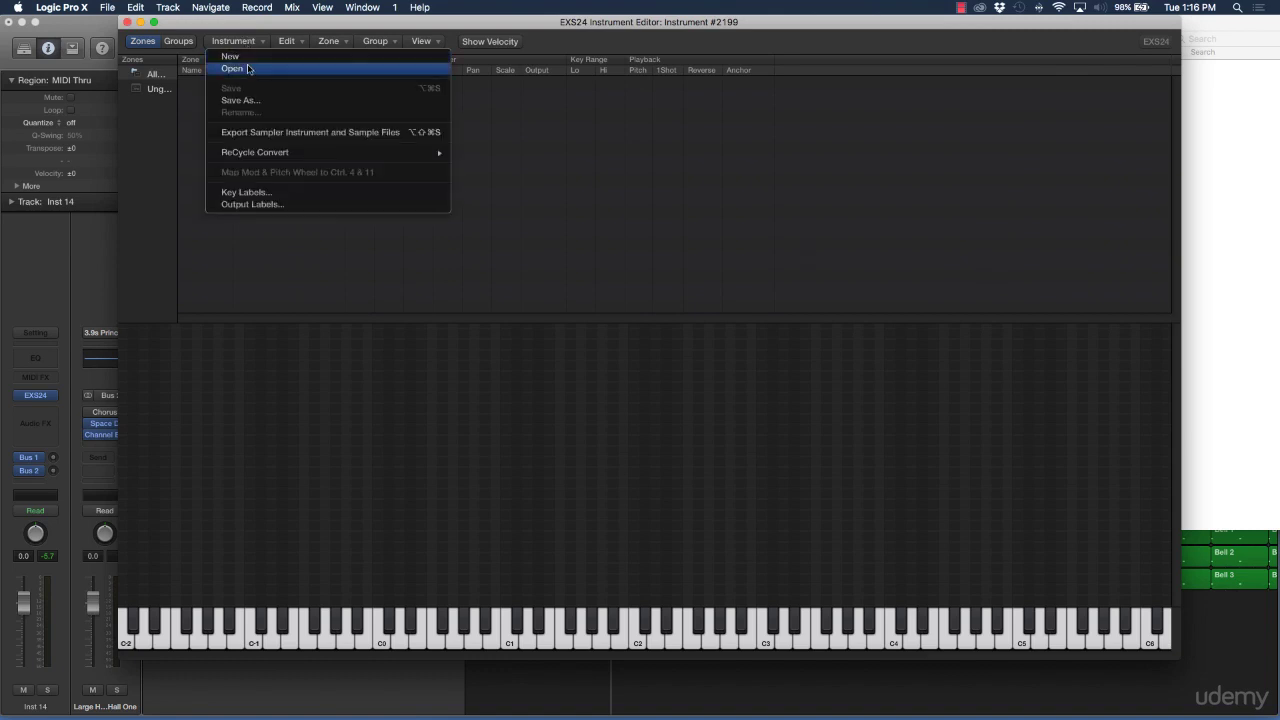
click(249, 64)
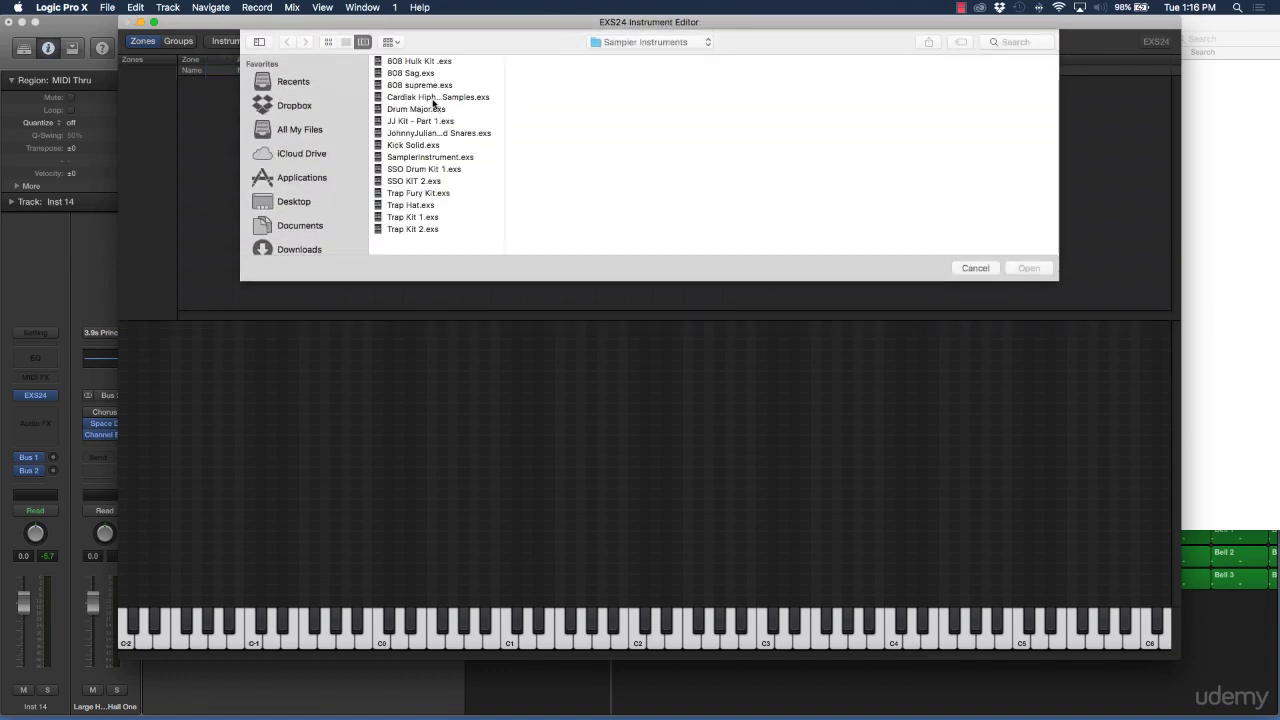
click(428, 137)
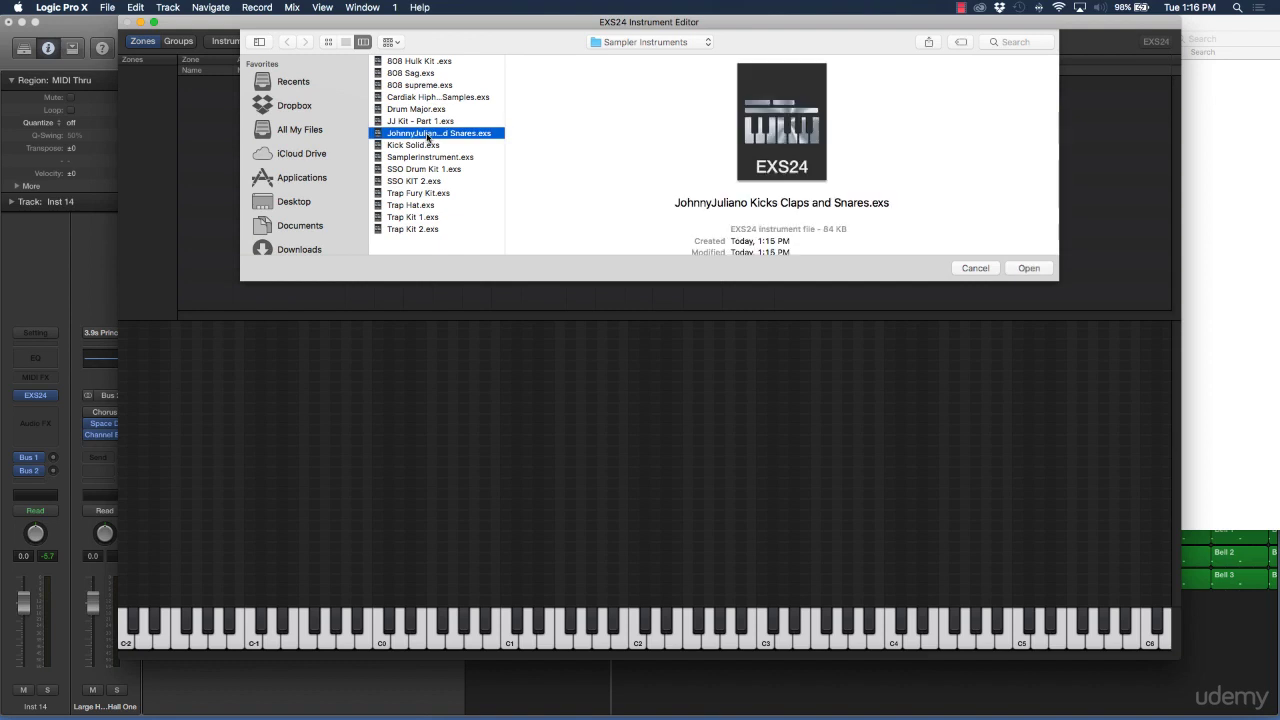
key(Return)
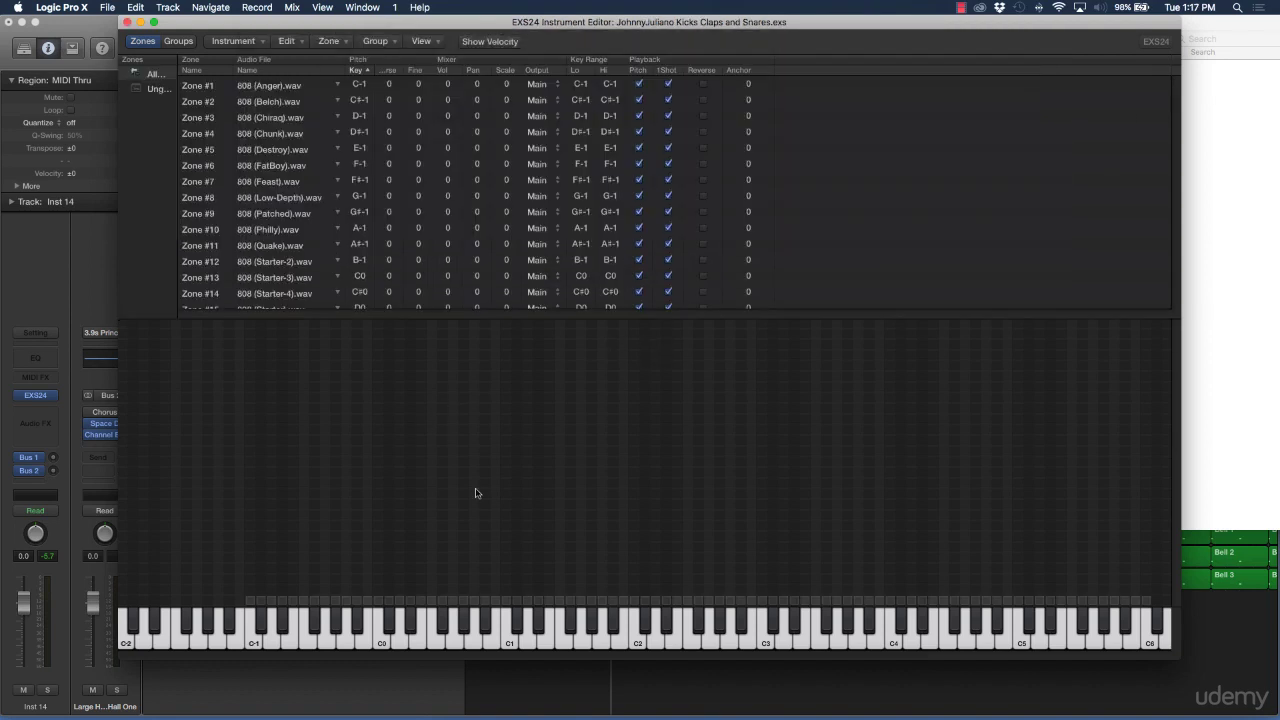
click(828, 645)
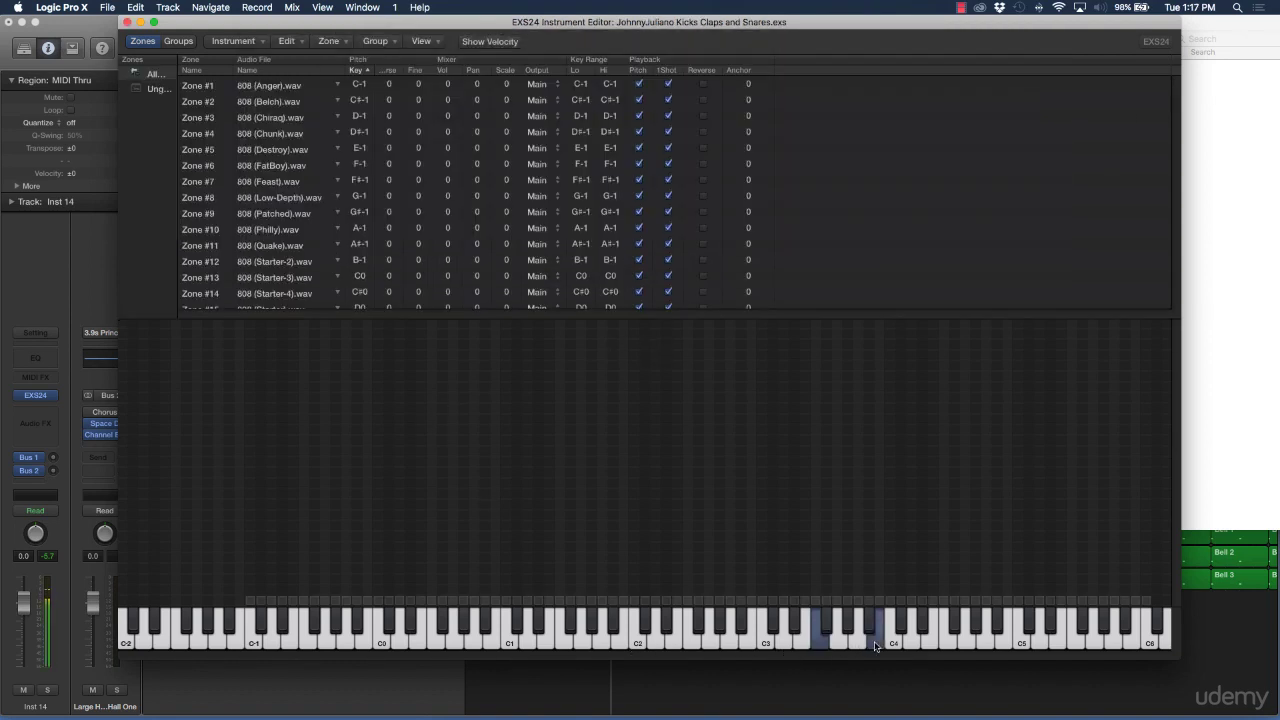